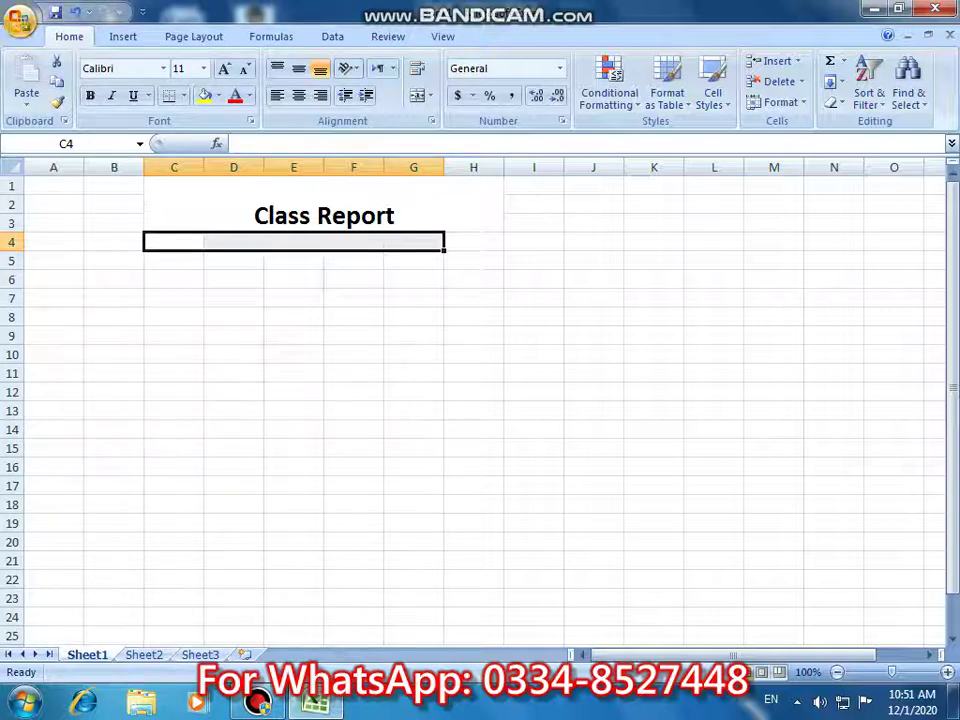
Enter the column headings S/No in C4 and Name in D4, directly below the Class Report title.
{"action": "left_click", "coordinate": [293, 317]}
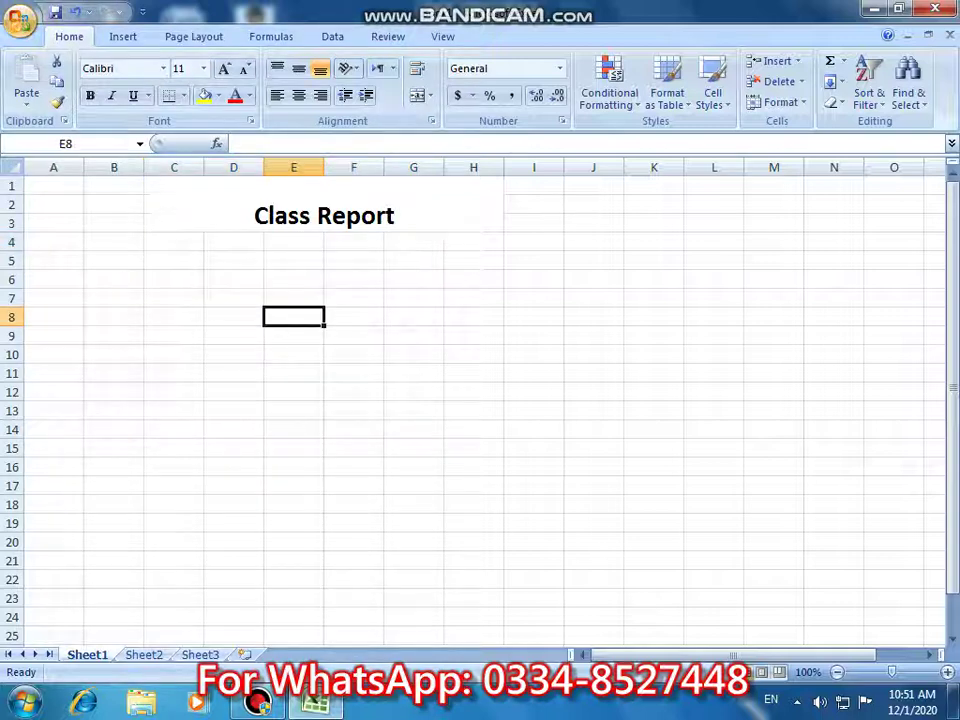
{"action": "left_click", "coordinate": [324, 213]}
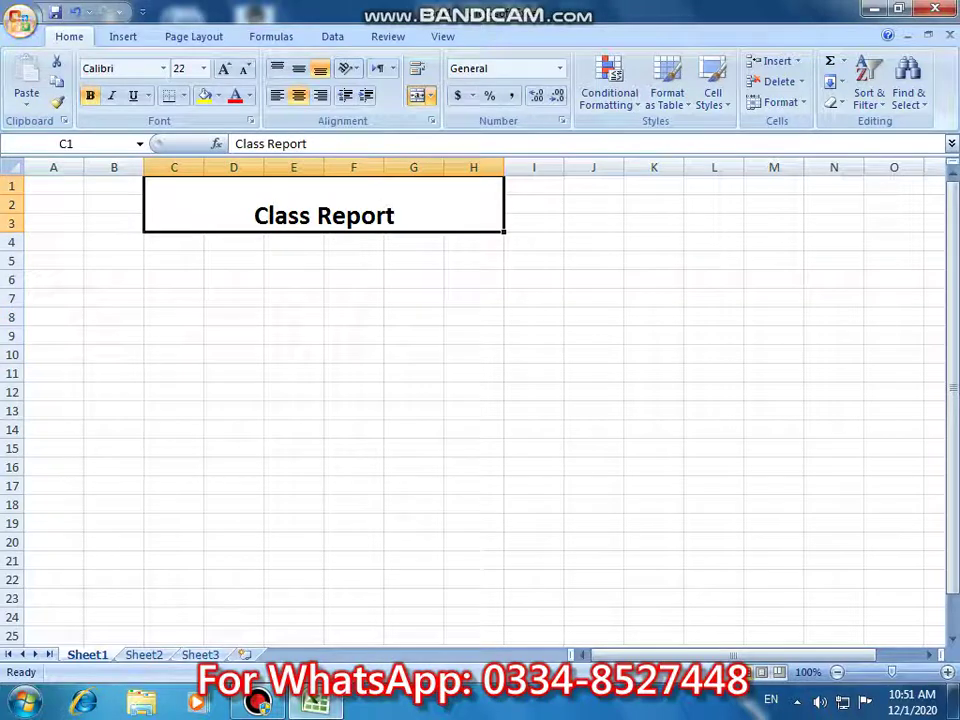
{"action": "left_click", "coordinate": [174, 242]}
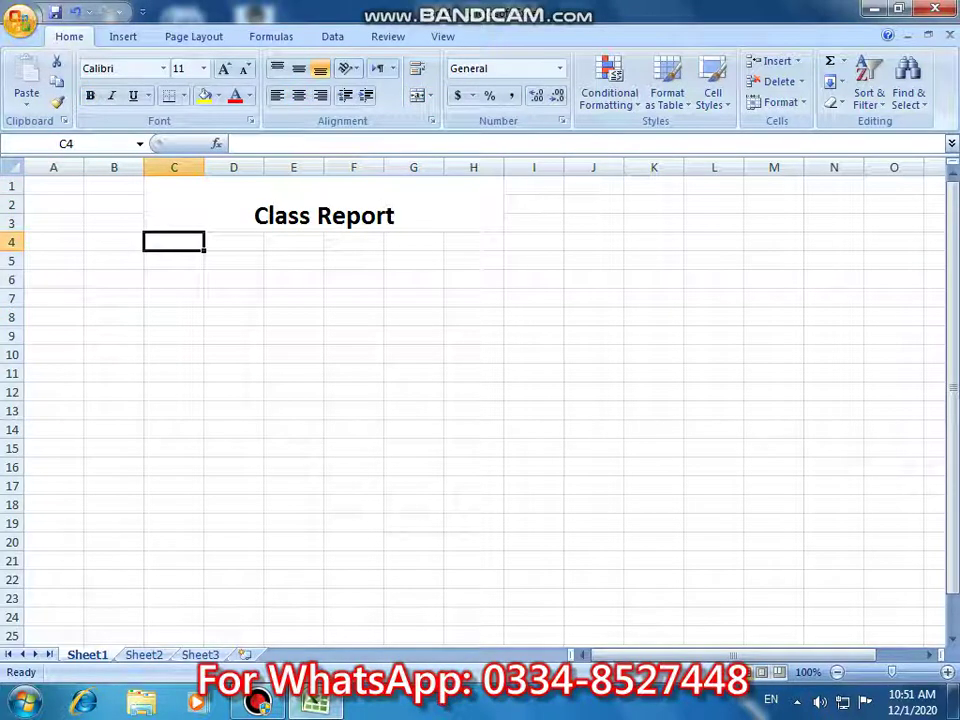
{"action": "type", "text": "S/N"}
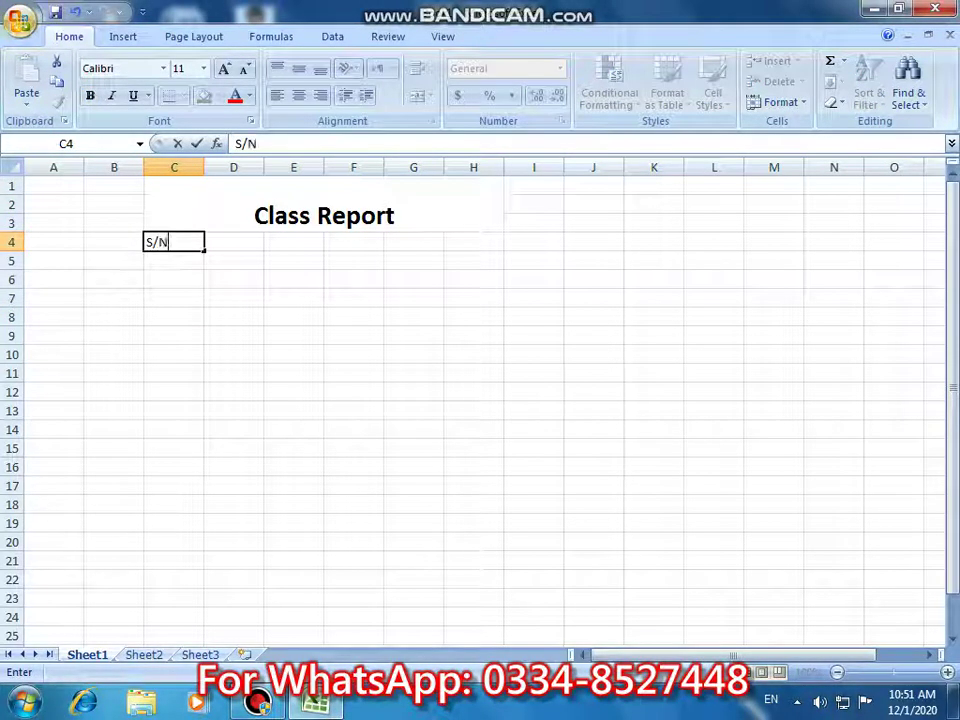
{"action": "type", "text": "o"}
{"action": "key", "text": "Tab"}
{"action": "type", "text": "Name"}
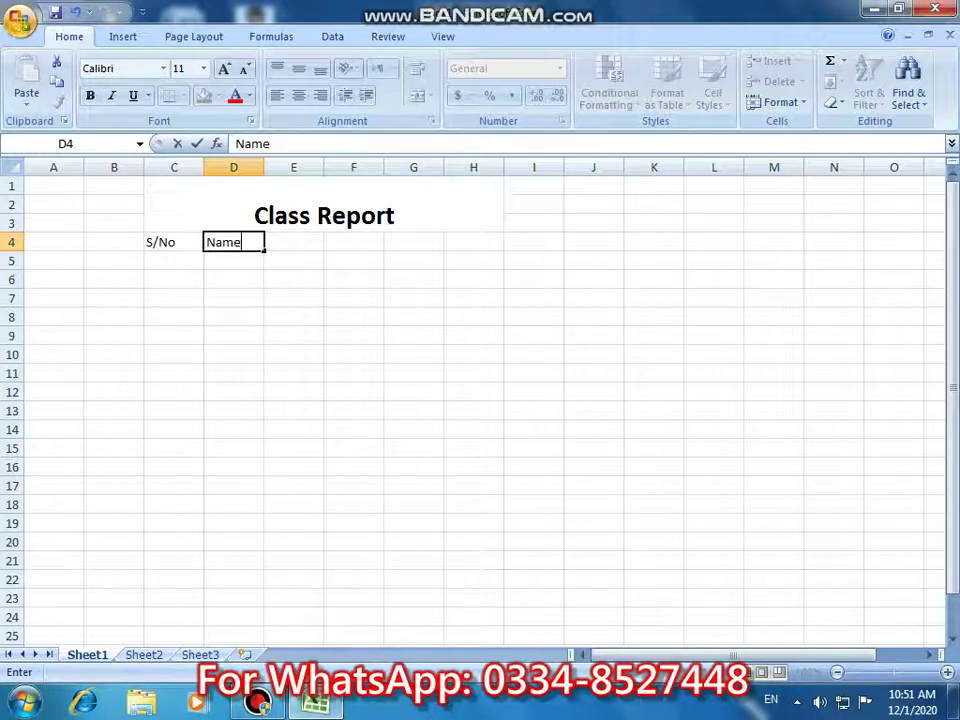
Add the test column headings Test1, Test2 and Test3 in cells E4 to G4.
{"action": "key", "text": "Tab"}
{"action": "type", "text": "Test1"}
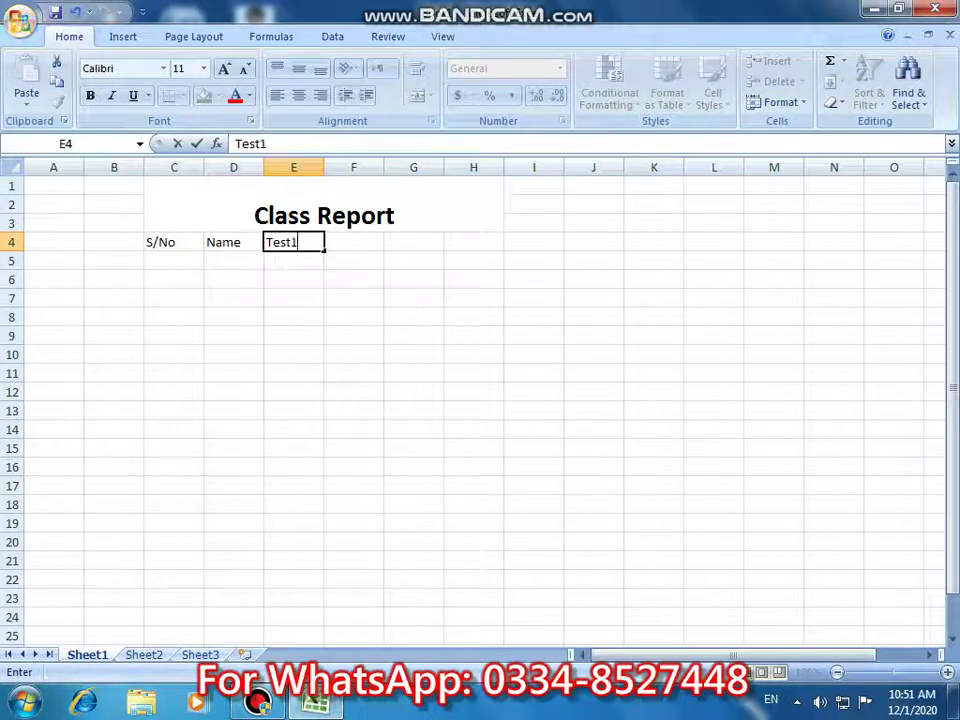
{"action": "key", "text": "Tab"}
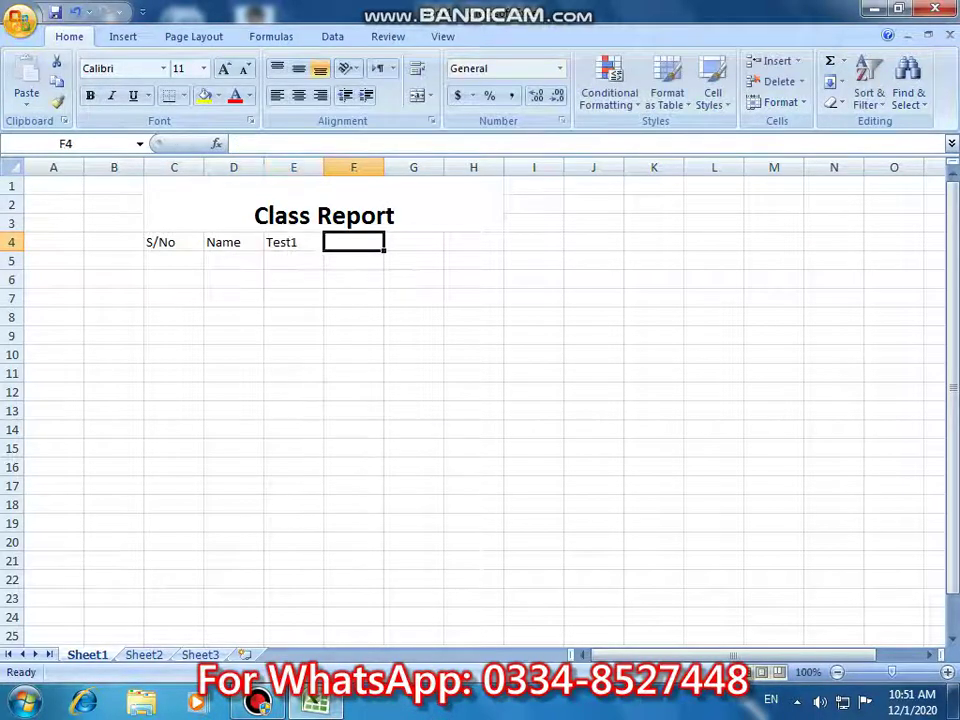
{"action": "type", "text": "Test2"}
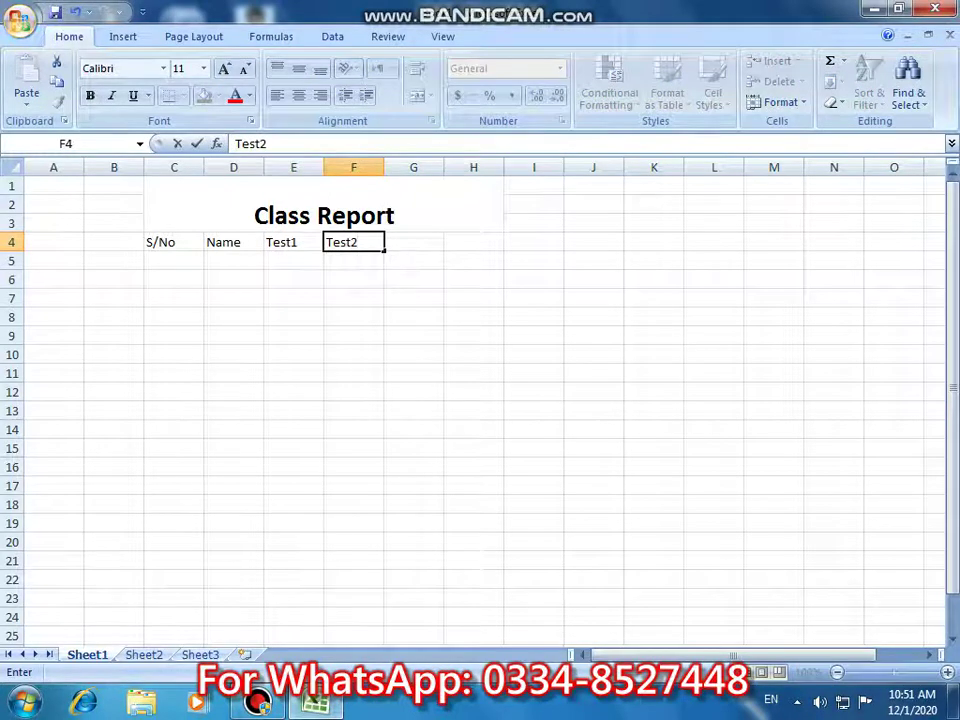
{"action": "key", "text": "Tab"}
{"action": "type", "text": "Test3"}
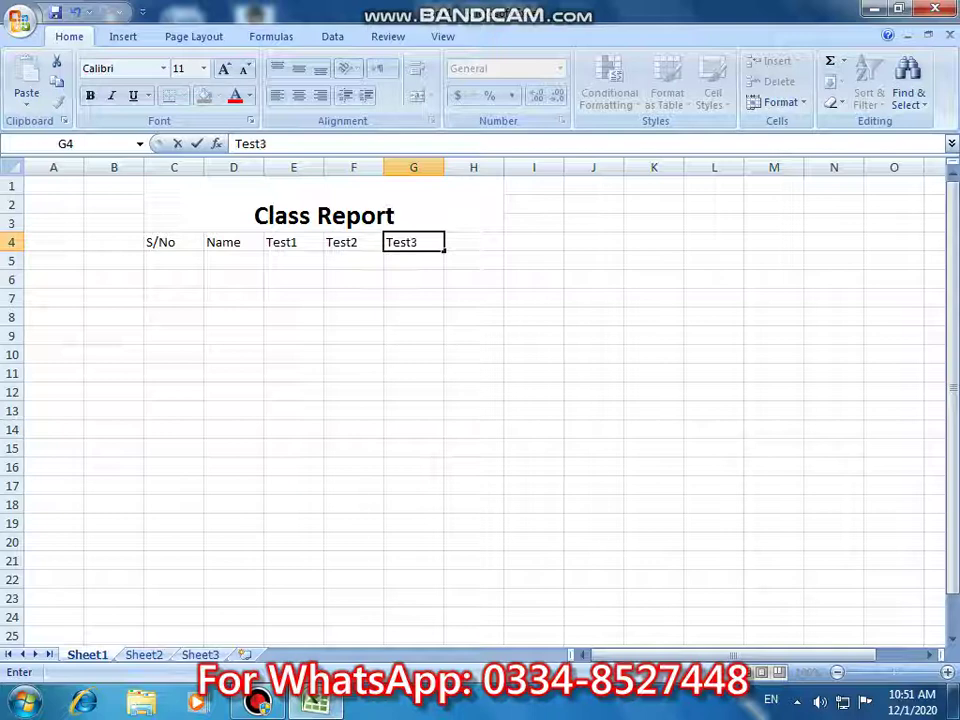
Enter the heading Total Marks in H4 and auto-fit the width of column H to it.
{"action": "key", "text": "Tab"}
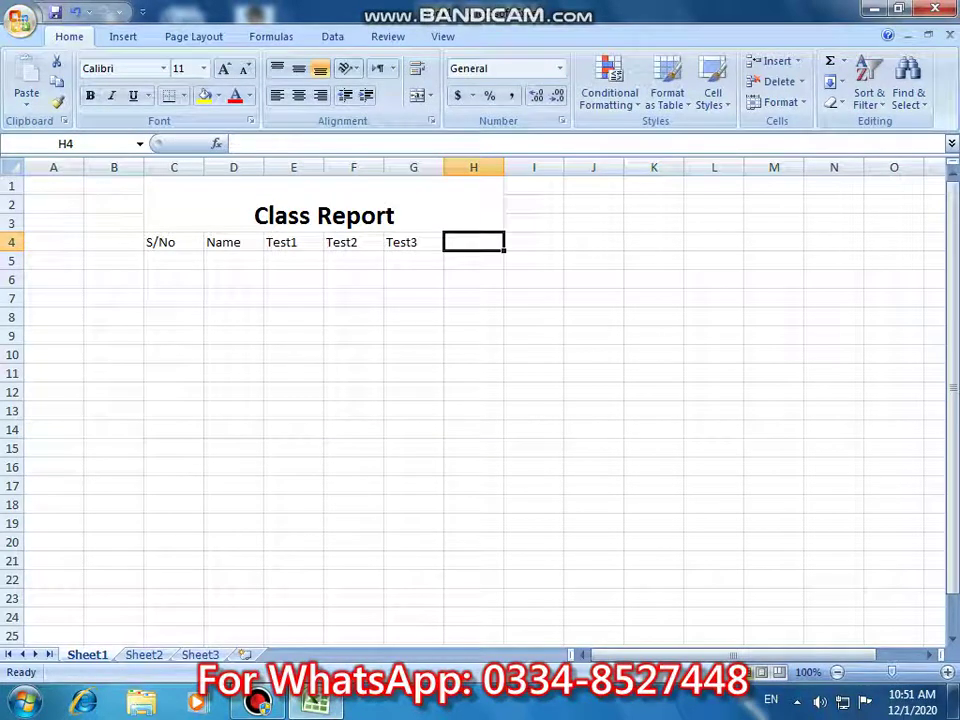
{"action": "type", "text": "Tot"}
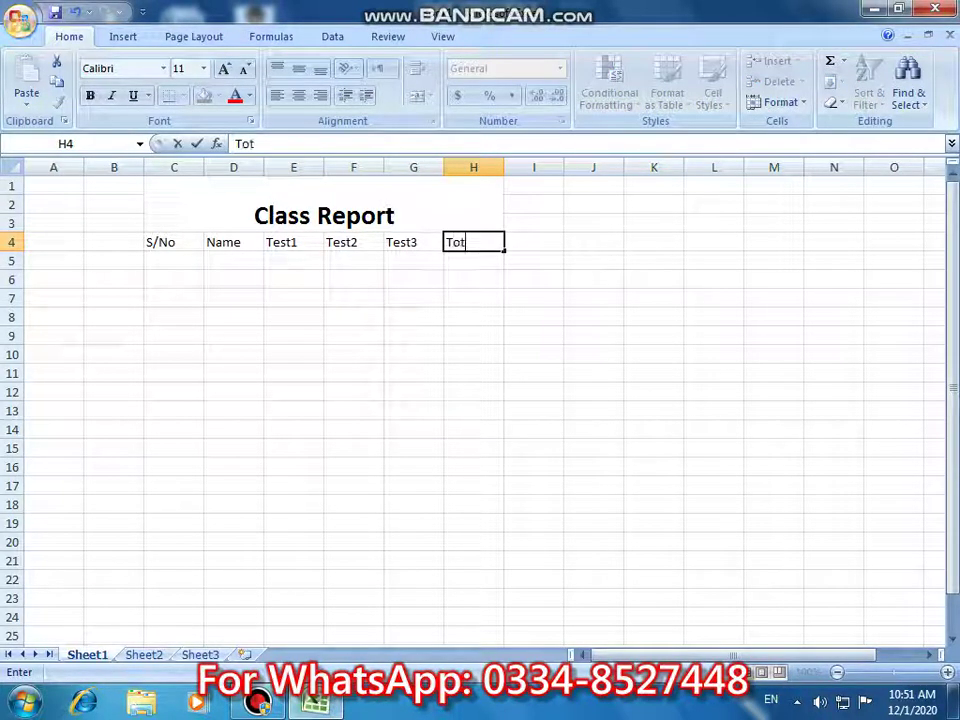
{"action": "type", "text": "al"}
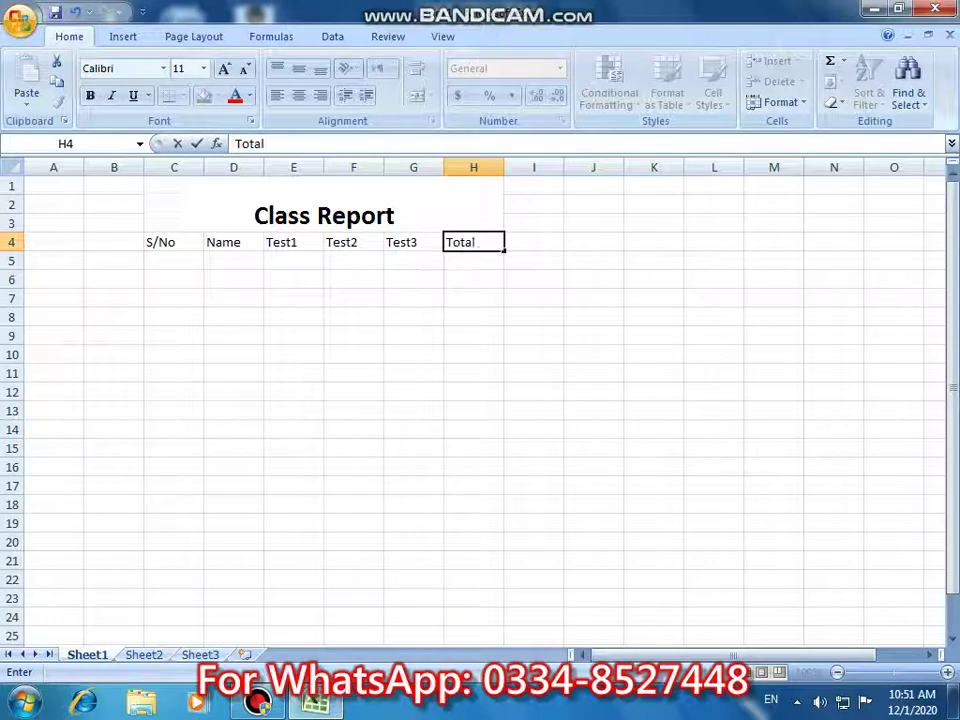
{"action": "type", "text": " Marks"}
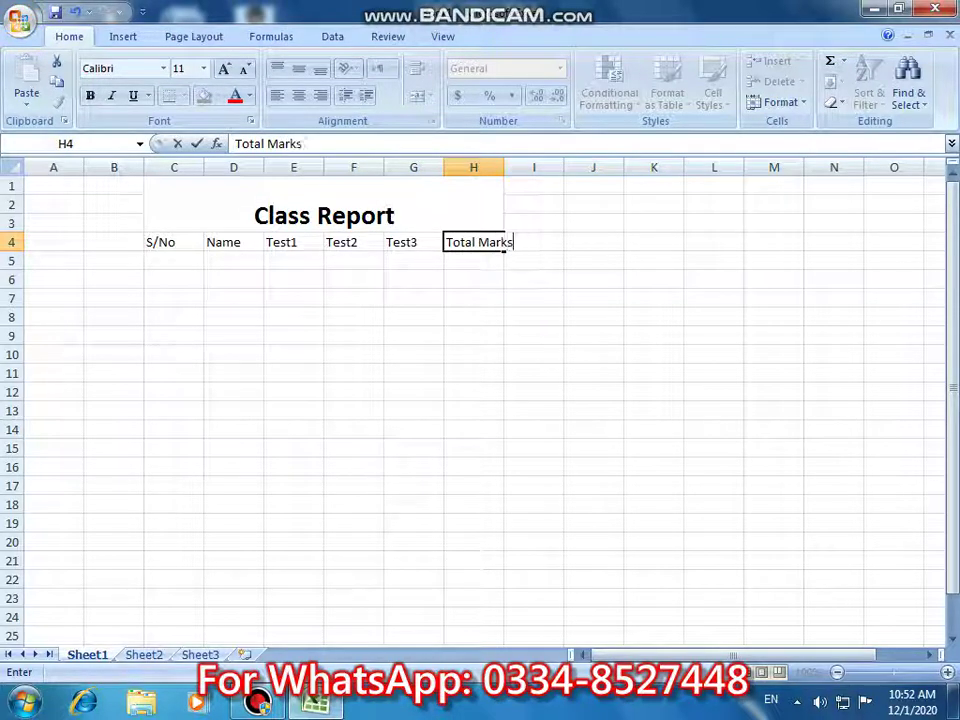
{"action": "key", "text": "Return"}
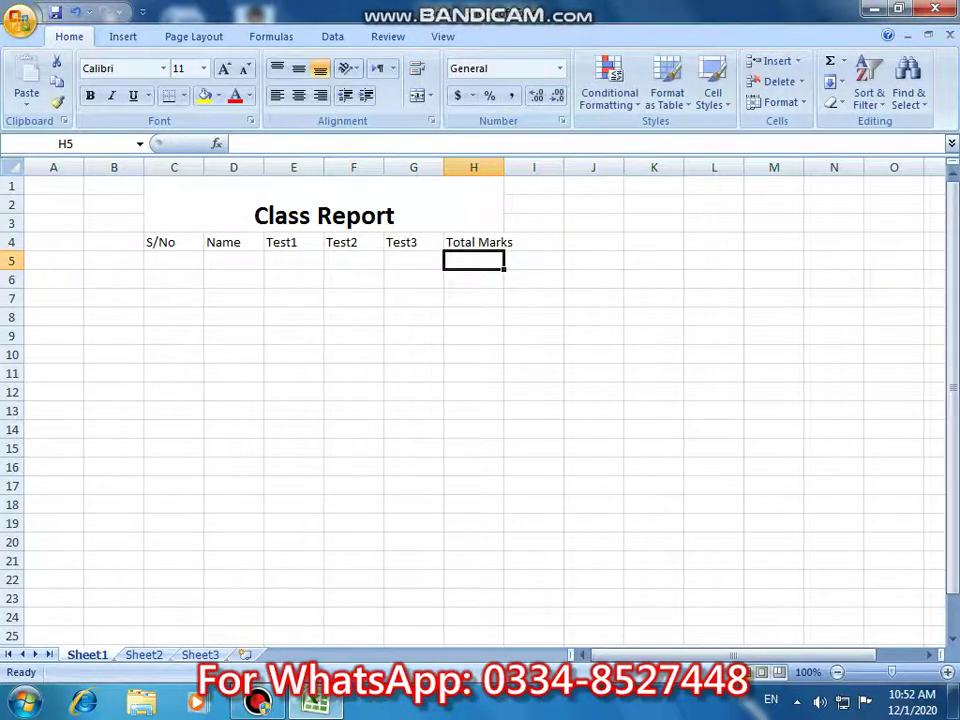
{"action": "double_click", "coordinate": [504, 168]}
Enter the remaining headings Average, Pass/Fail and Grade in cells I4, J4 and K4.
{"action": "left_click", "coordinate": [547, 242]}
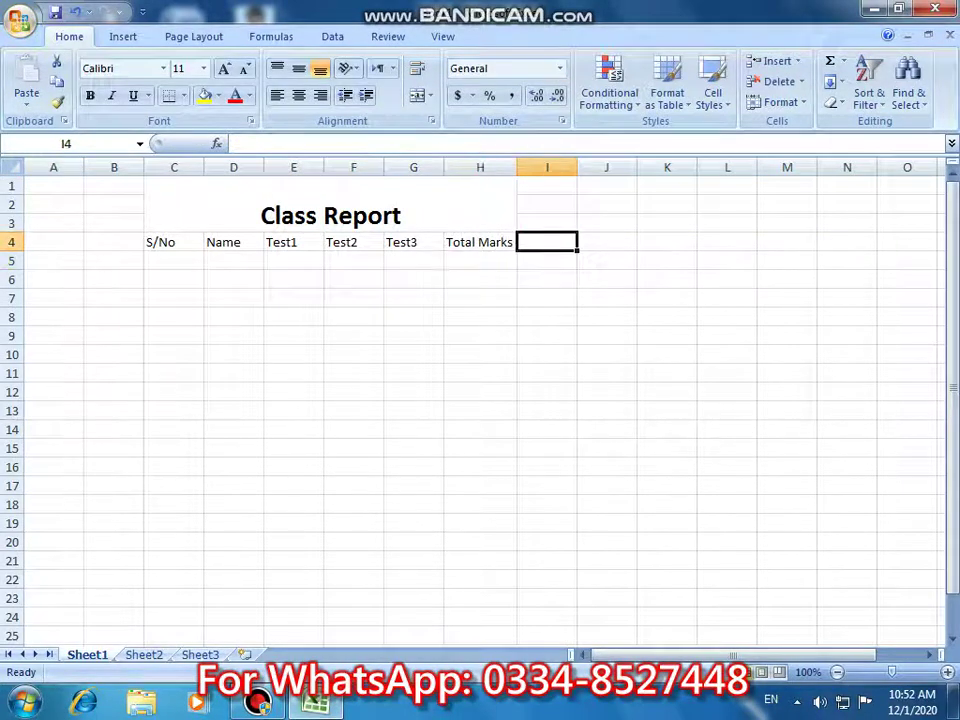
{"action": "type", "text": "Av"}
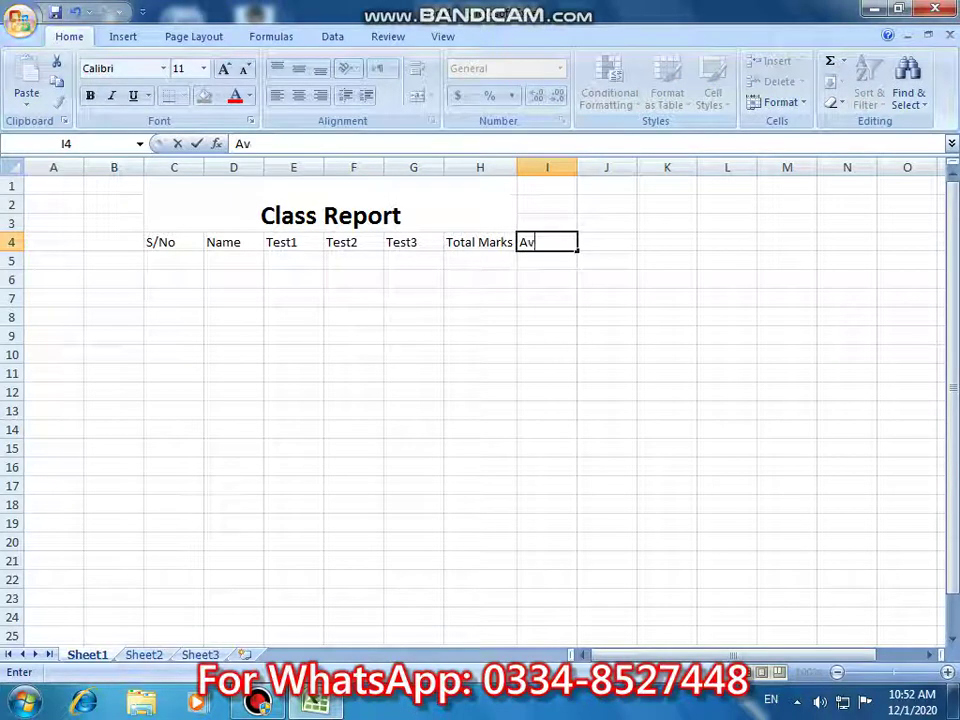
{"action": "type", "text": "erage"}
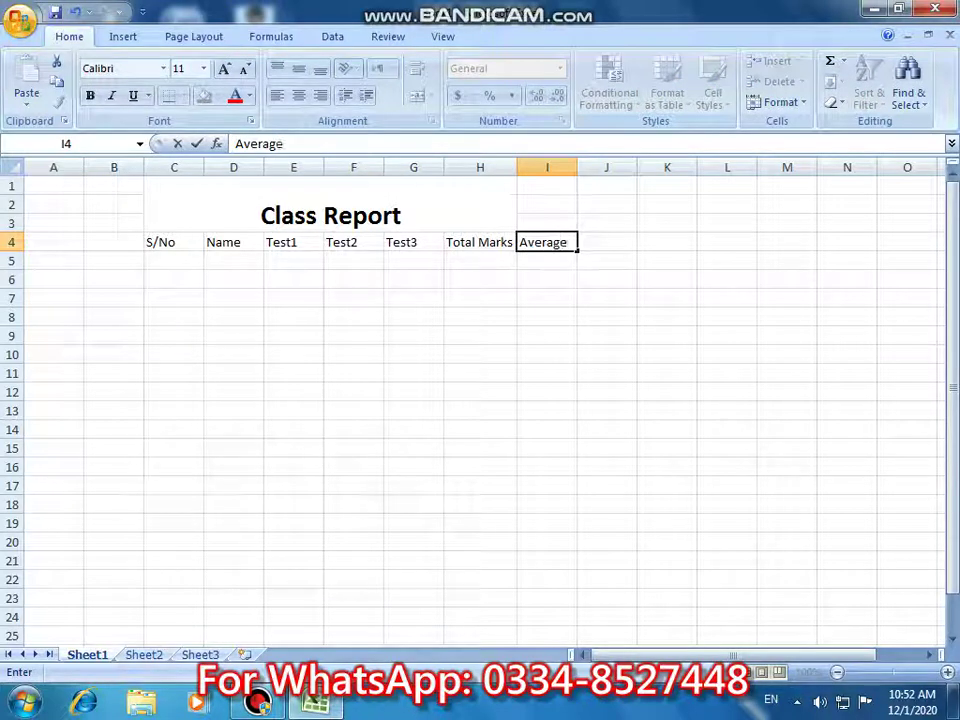
{"action": "key", "text": "Tab"}
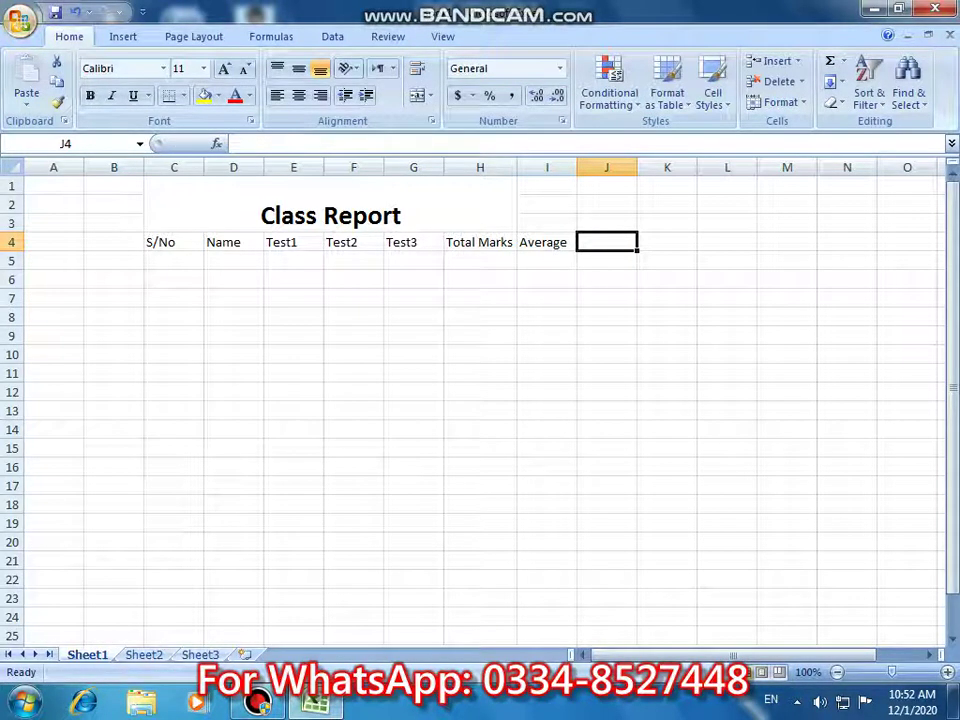
{"action": "type", "text": "Pass"}
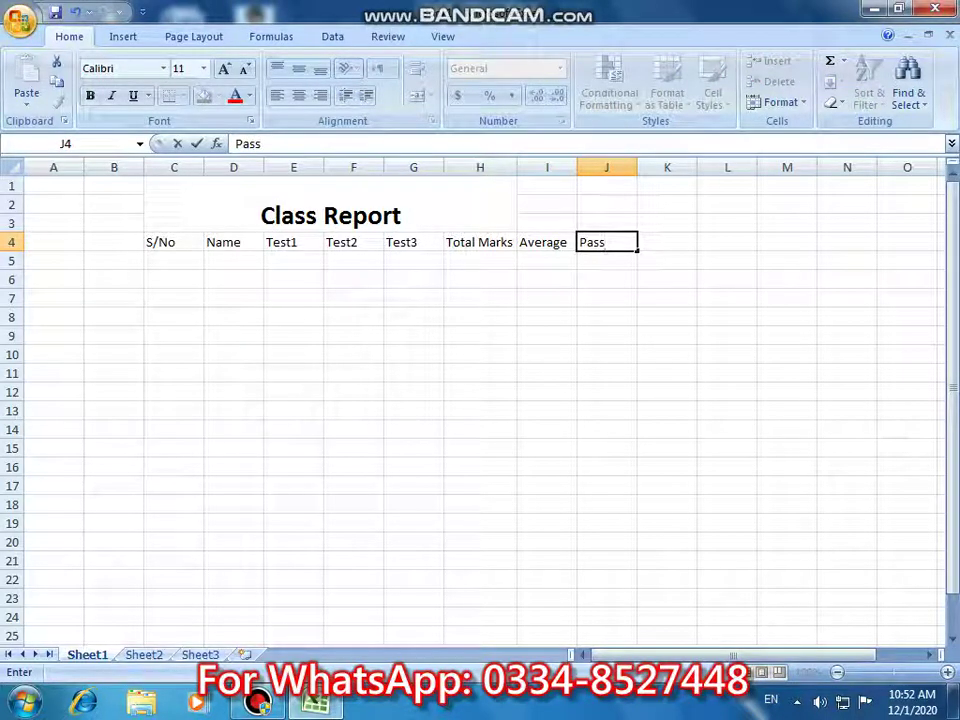
{"action": "type", "text": "/Fail"}
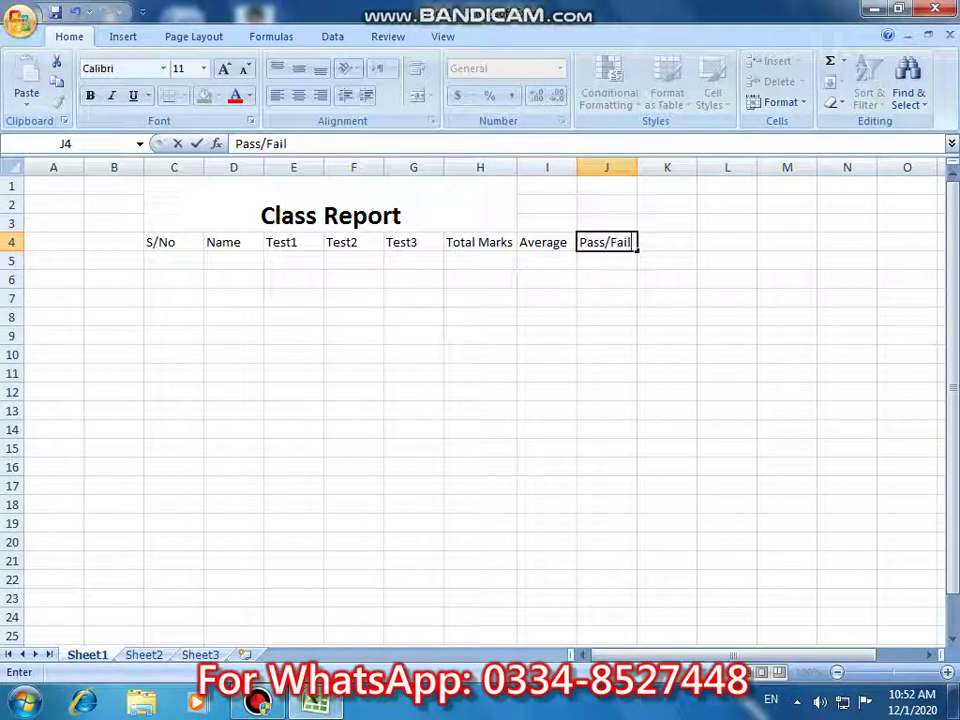
{"action": "key", "text": "Tab"}
{"action": "type", "text": "Grade"}
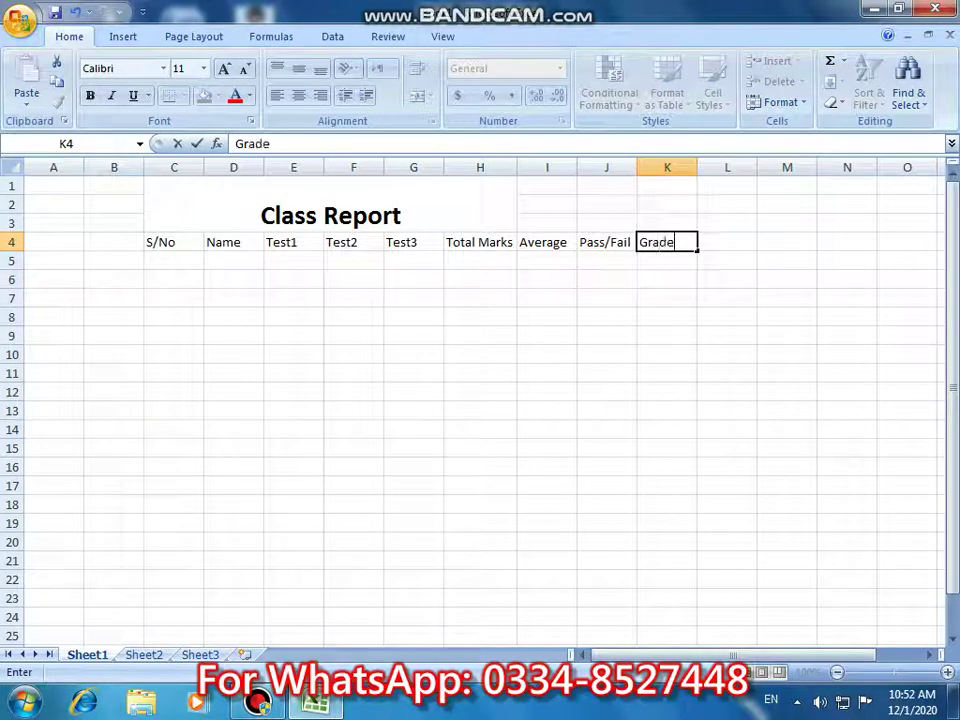
{"action": "key", "text": "Return"}
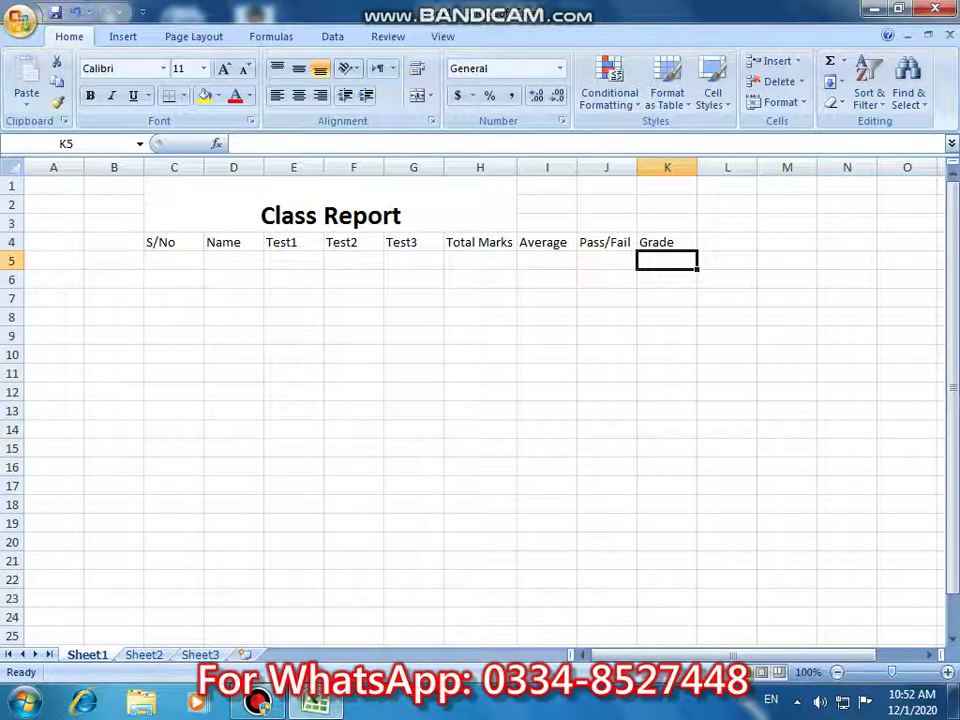
Apply All Borders to the heading row C4:K4.
{"action": "left_click_drag", "start_coordinate": [160, 242], "coordinate": [667, 242]}
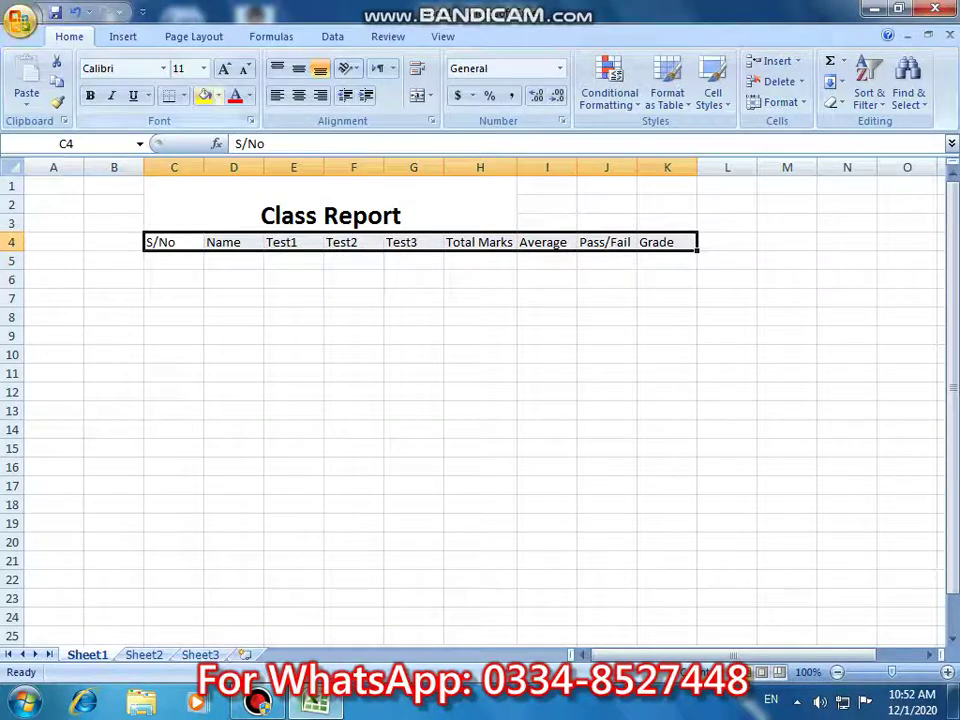
{"action": "left_click", "coordinate": [183, 95]}
{"action": "left_click", "coordinate": [216, 244]}
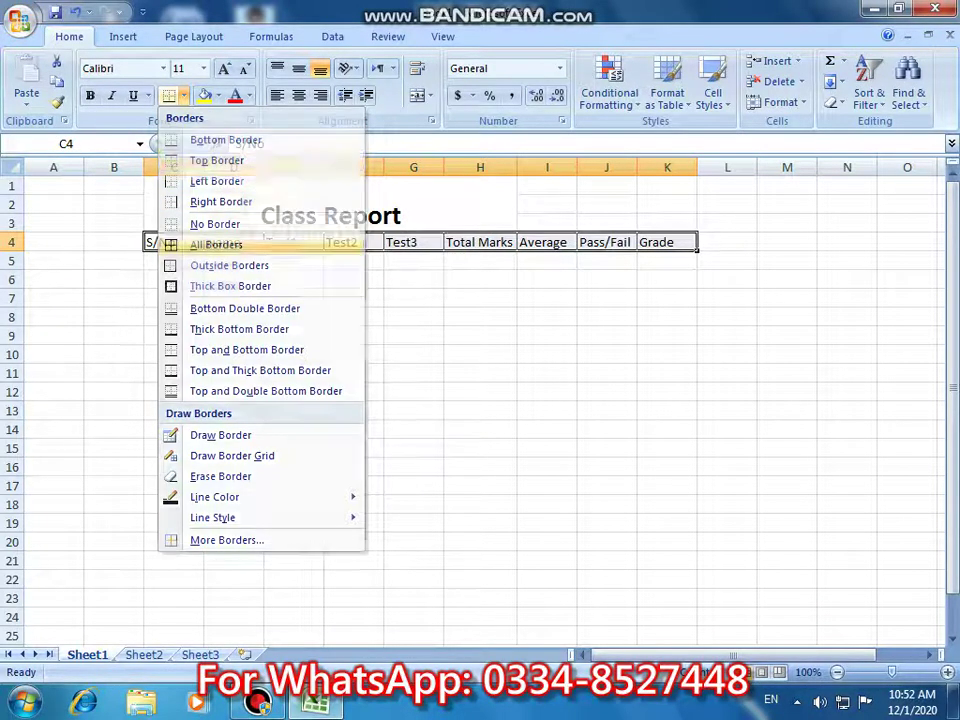
{"action": "left_click", "coordinate": [413, 298]}
Number the rows under S/No from 1 to 5 in cells C5 to C9.
{"action": "left_click", "coordinate": [173, 261]}
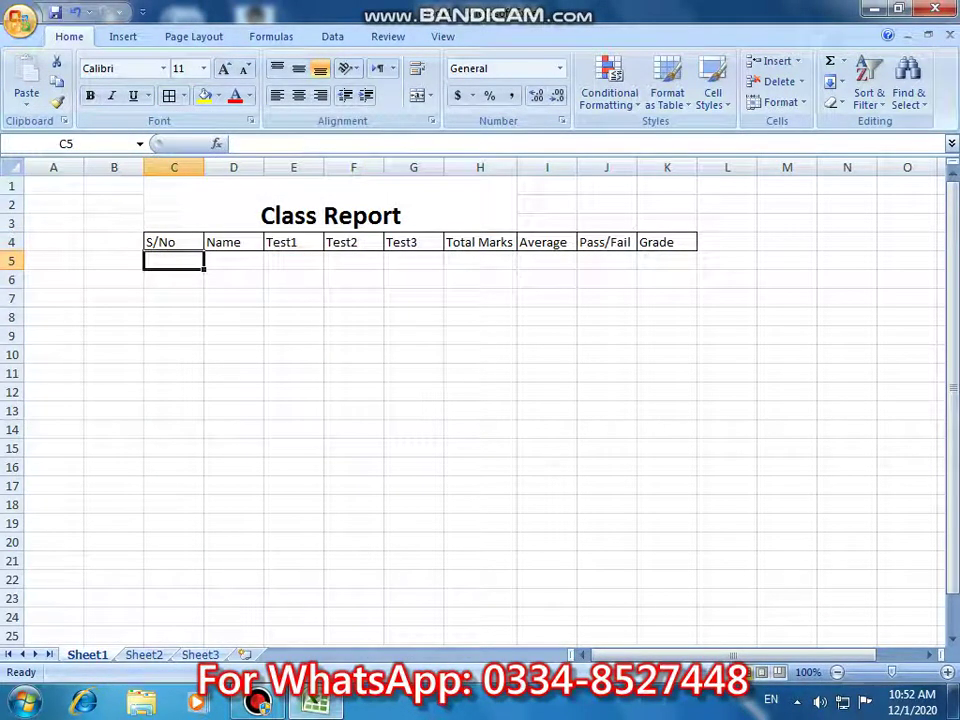
{"action": "type", "text": "1"}
{"action": "key", "text": "Return"}
{"action": "type", "text": "2"}
{"action": "key", "text": "Return"}
{"action": "type", "text": "3"}
{"action": "key", "text": "Return"}
{"action": "type", "text": "4"}
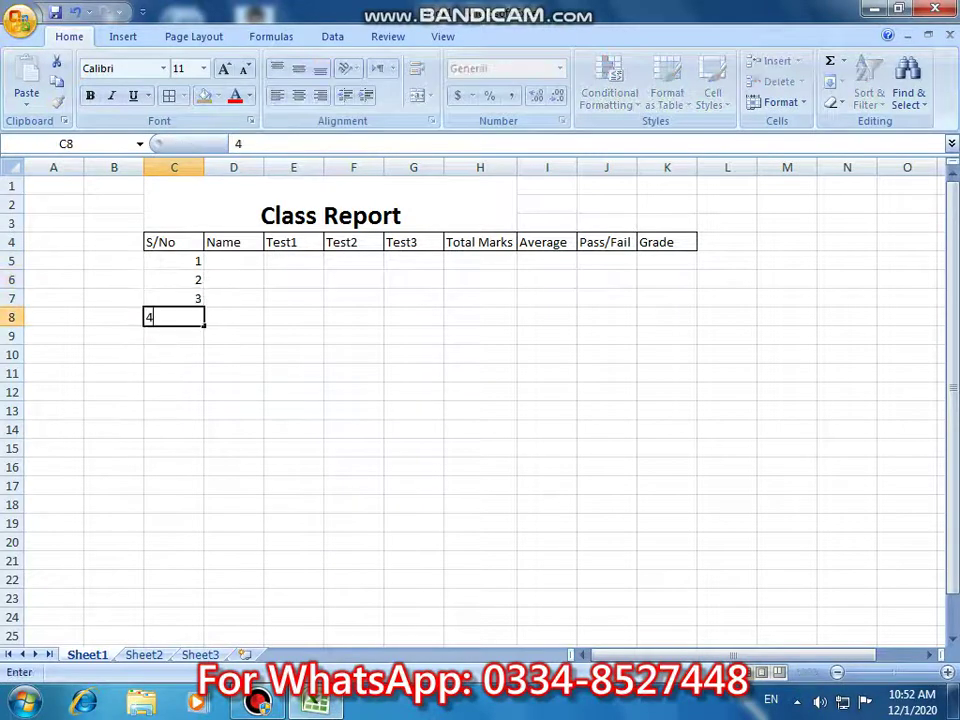
{"action": "key", "text": "Return"}
{"action": "type", "text": "5"}
{"action": "key", "text": "Return"}
Apply all borders to the serial numbers in C5:C9 and center them horizontally.
{"action": "left_click_drag", "start_coordinate": [175, 261], "coordinate": [178, 336]}
{"action": "left_click", "coordinate": [169, 95]}
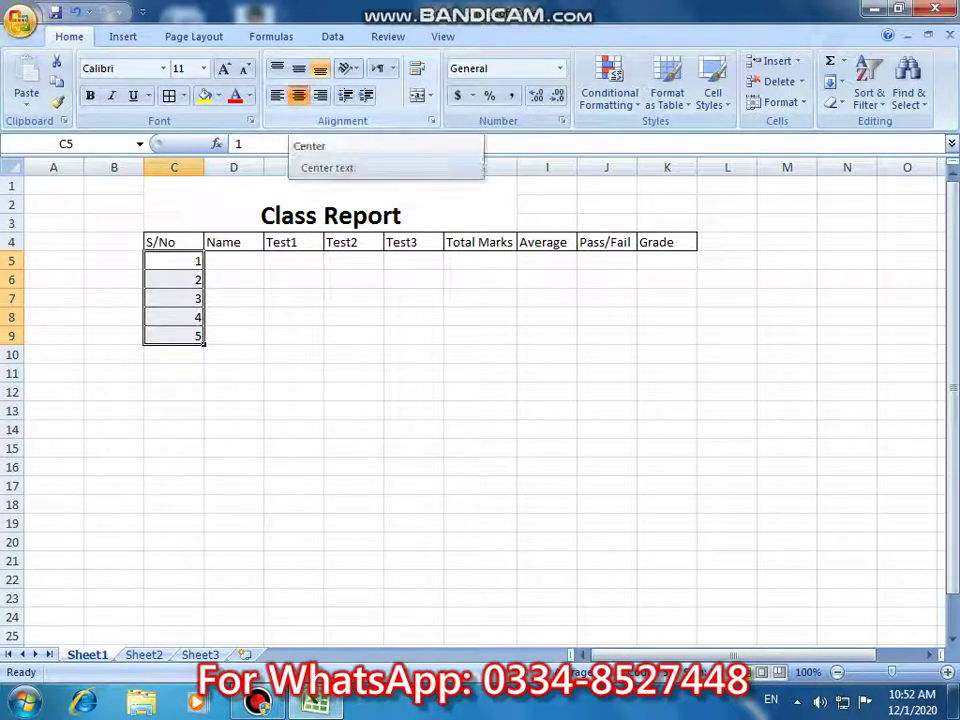
{"action": "left_click", "coordinate": [298, 95]}
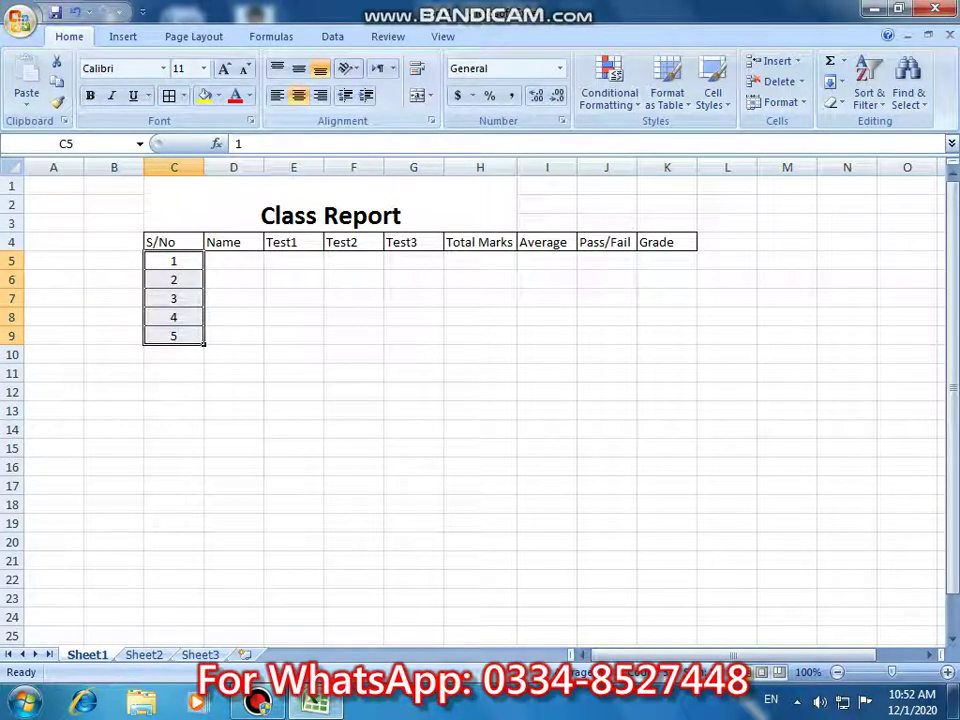
Enter the five students' names under the Name heading in cells D5 to D9.
{"action": "left_click", "coordinate": [233, 260]}
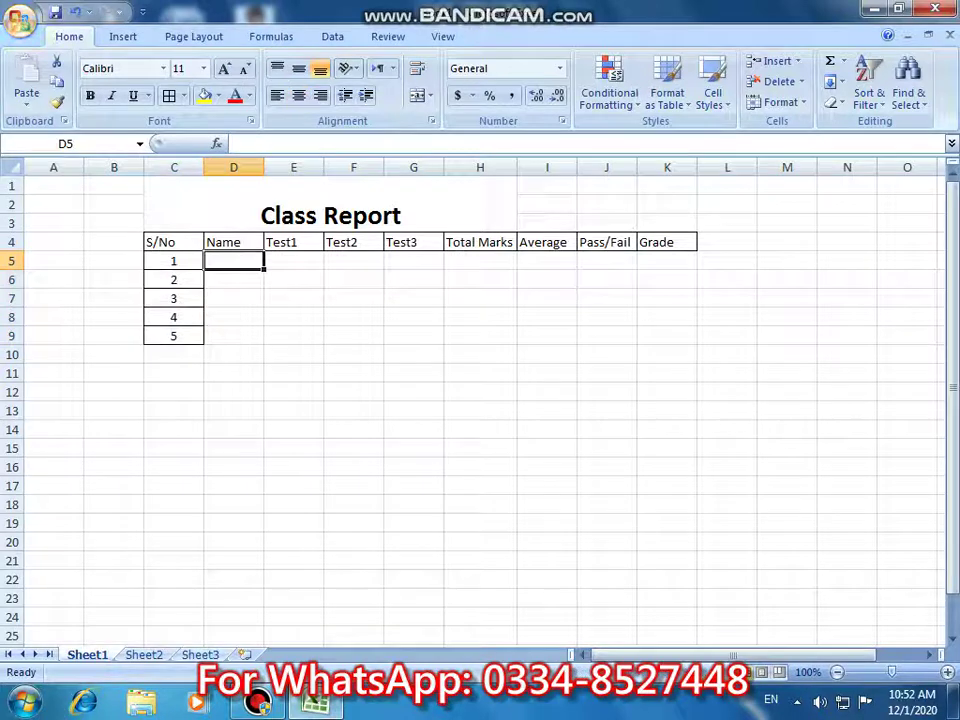
{"action": "type", "text": "Ali"}
{"action": "key", "text": "Return"}
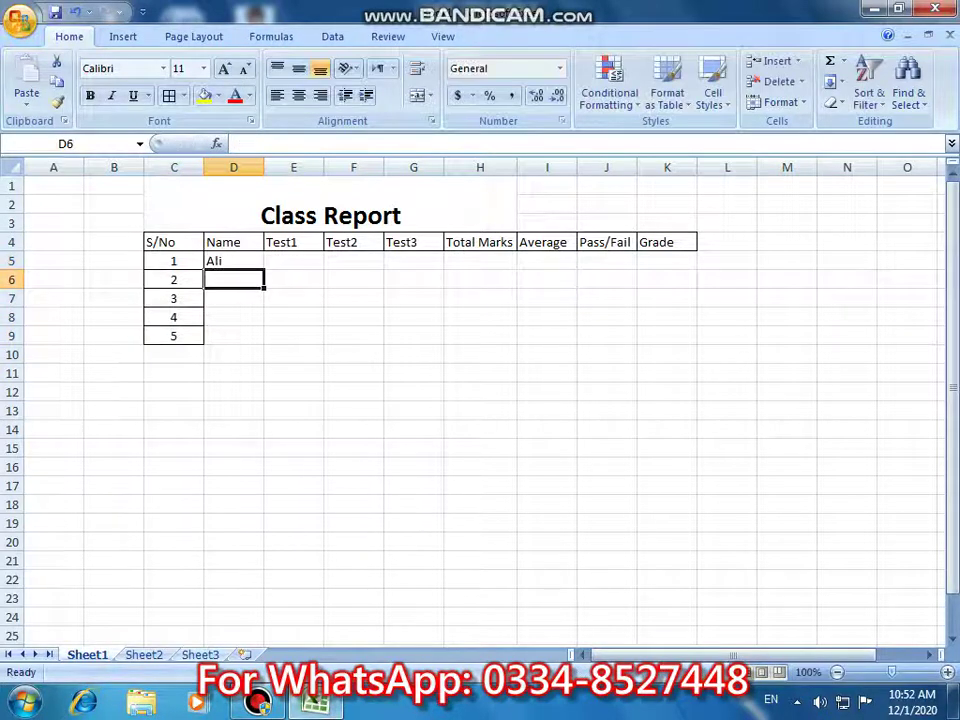
{"action": "type", "text": "Zakir"}
{"action": "key", "text": "Return"}
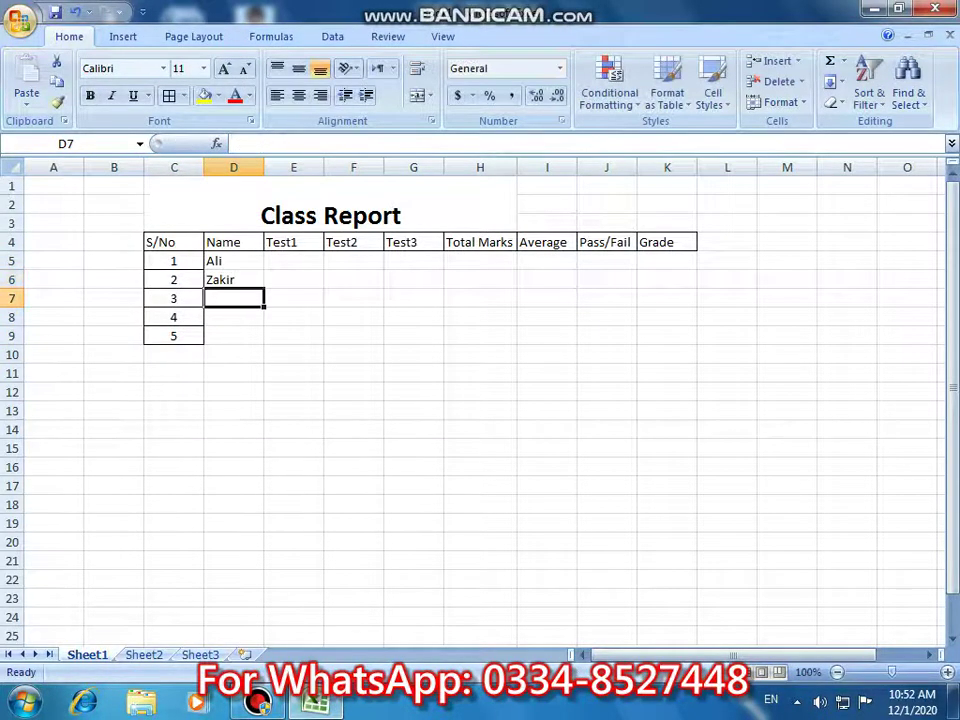
{"action": "type", "text": "Sajid"}
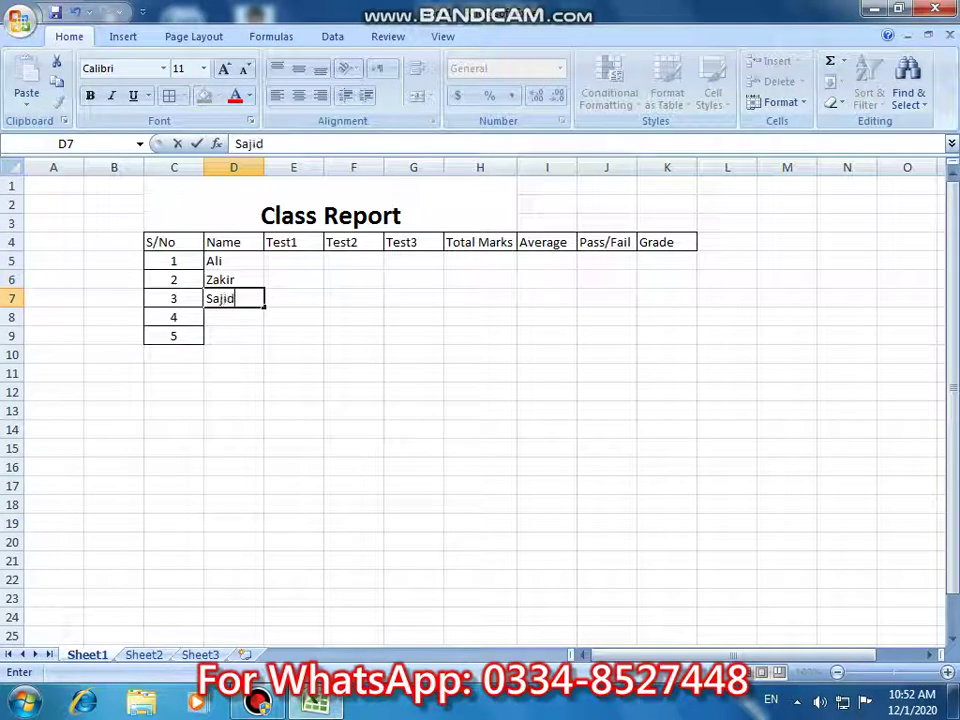
{"action": "key", "text": "Return"}
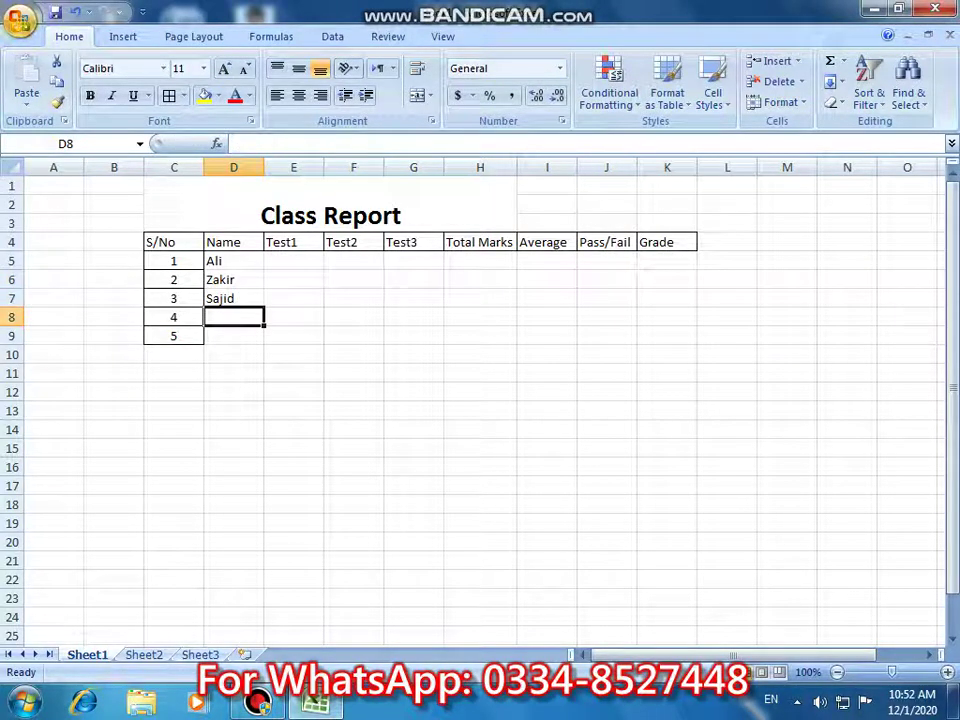
{"action": "type", "text": "Kamran"}
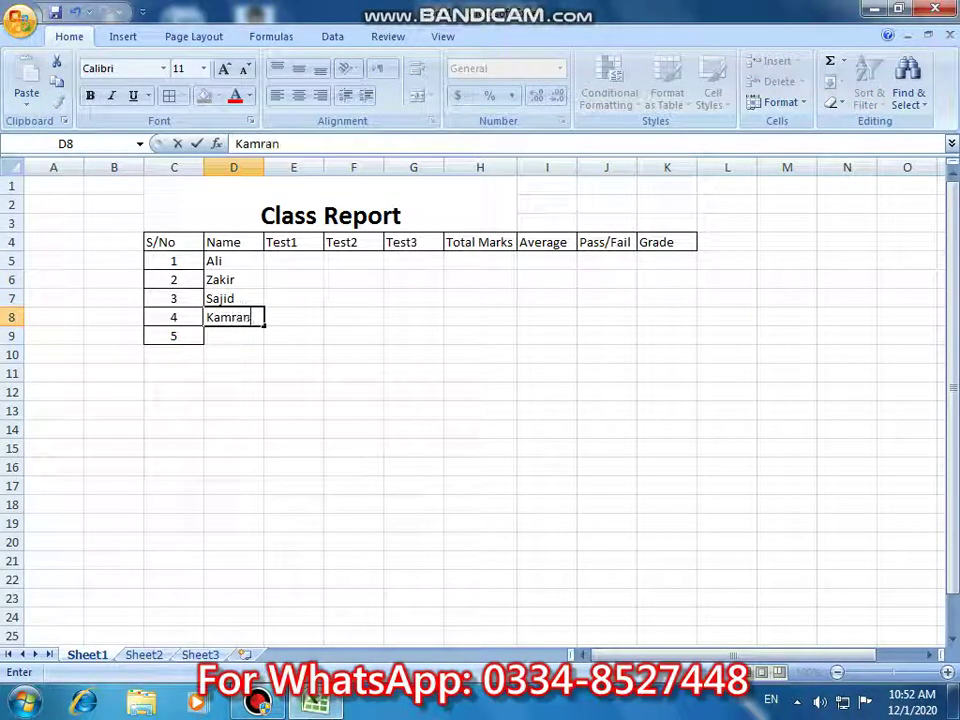
{"action": "key", "text": "Return"}
{"action": "type", "text": "S"}
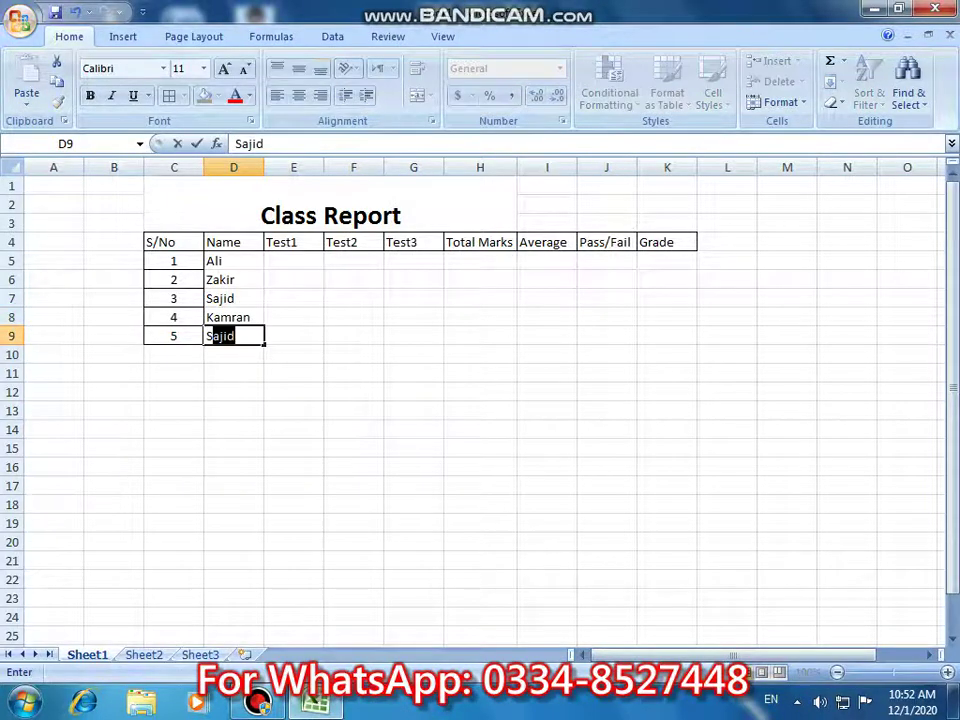
{"action": "type", "text": "hahid"}
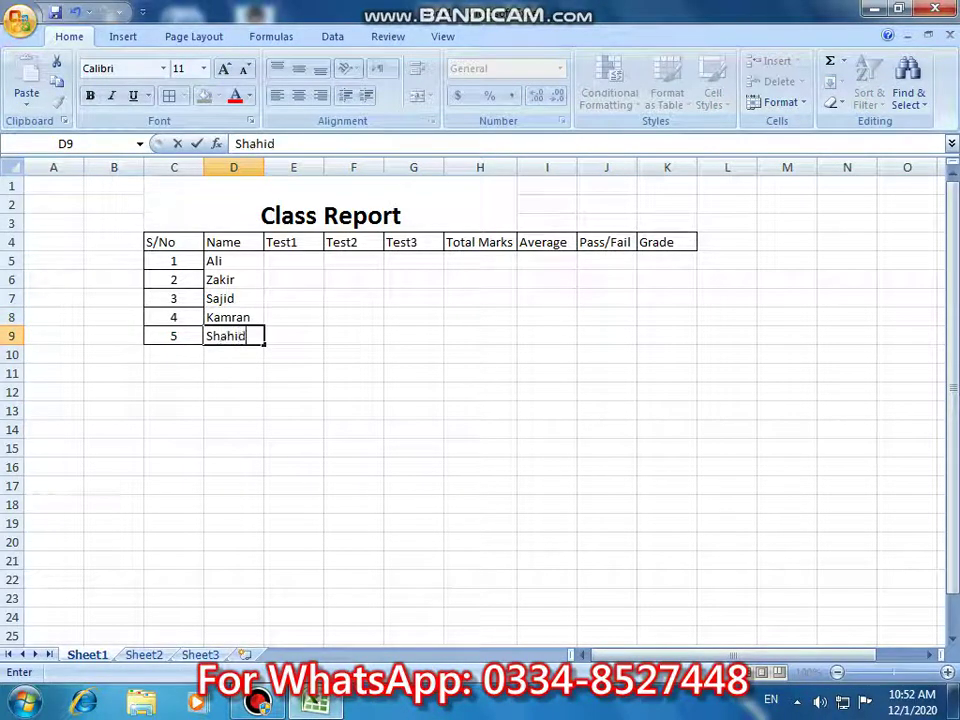
{"action": "key", "text": "Right"}
Enter the first student's scores in row 5: Test1 75, Test2 70 and Test3 89.
{"action": "key", "text": "Up"}
{"action": "key", "text": "Up"}
{"action": "key", "text": "Up"}
{"action": "key", "text": "Up"}
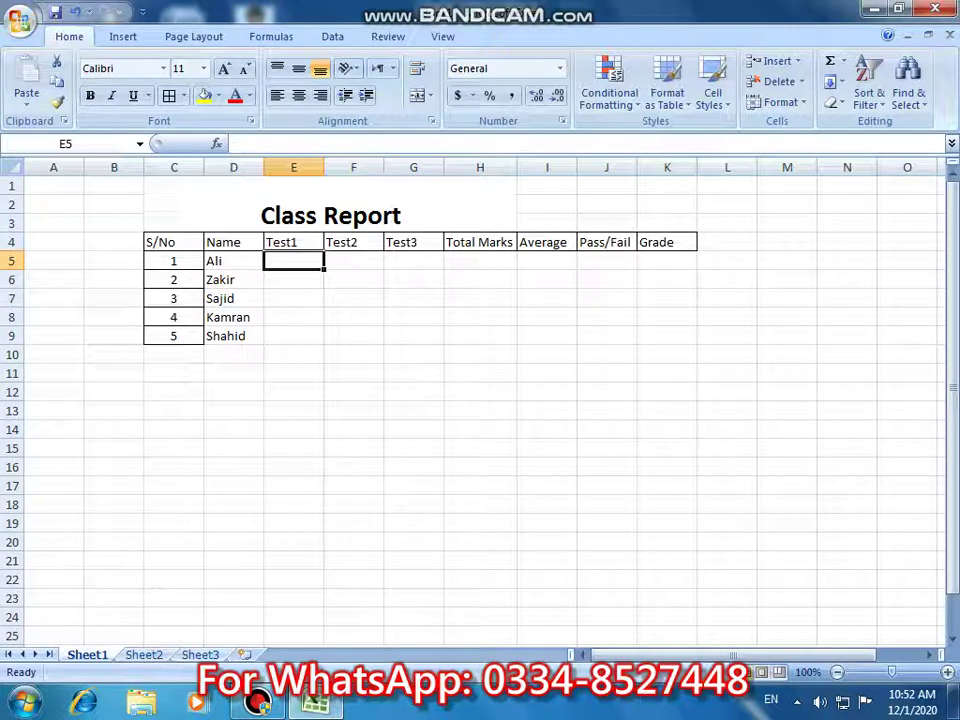
{"action": "type", "text": "75"}
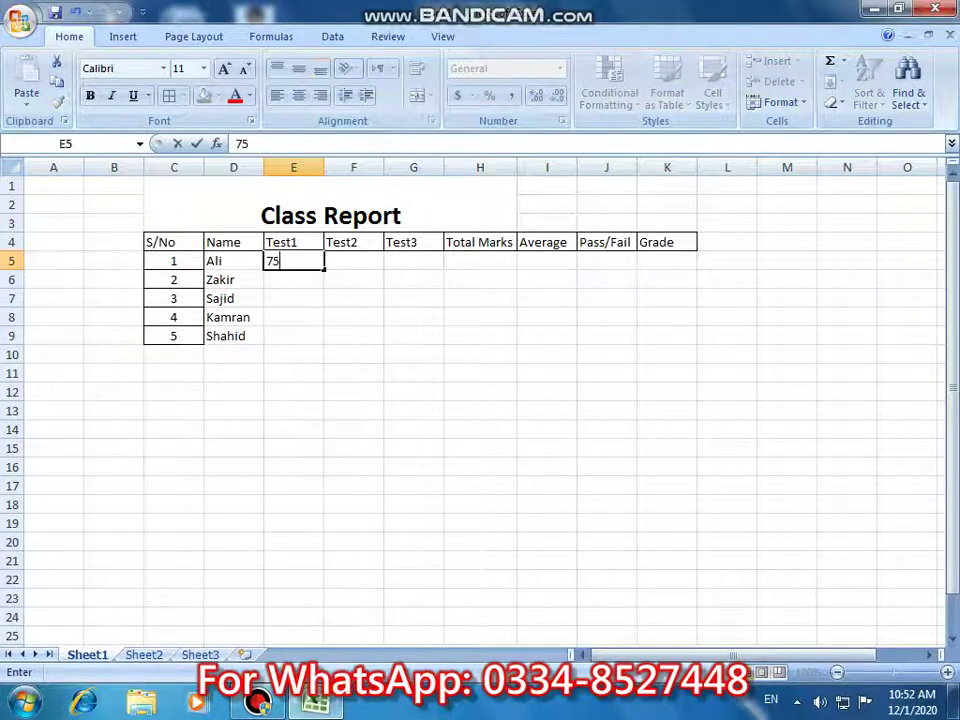
{"action": "key", "text": "Tab"}
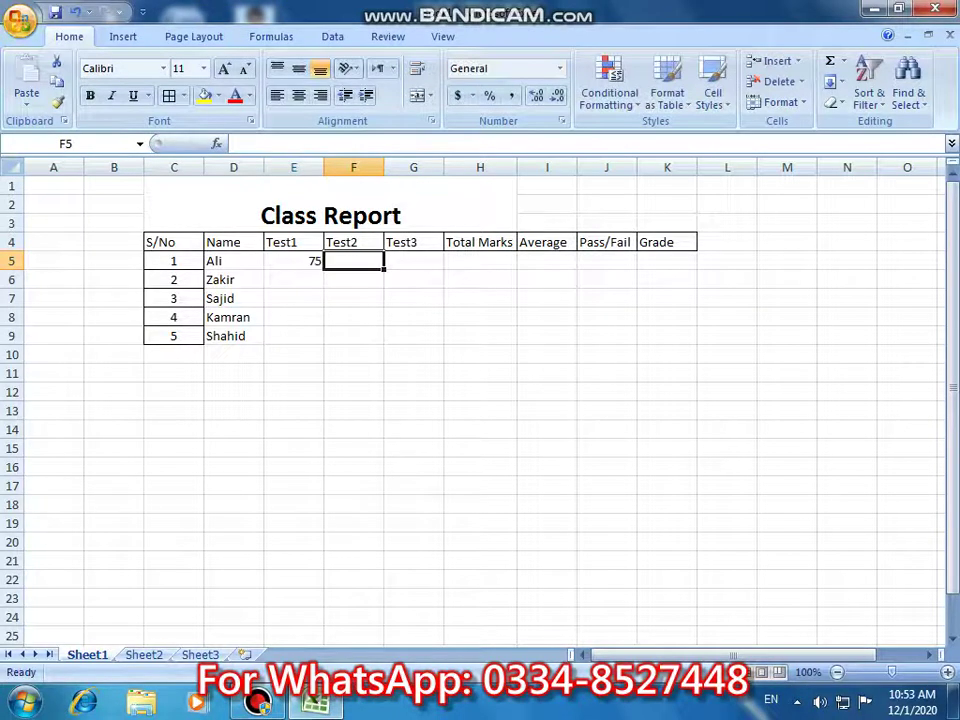
{"action": "type", "text": "70"}
{"action": "key", "text": "Tab"}
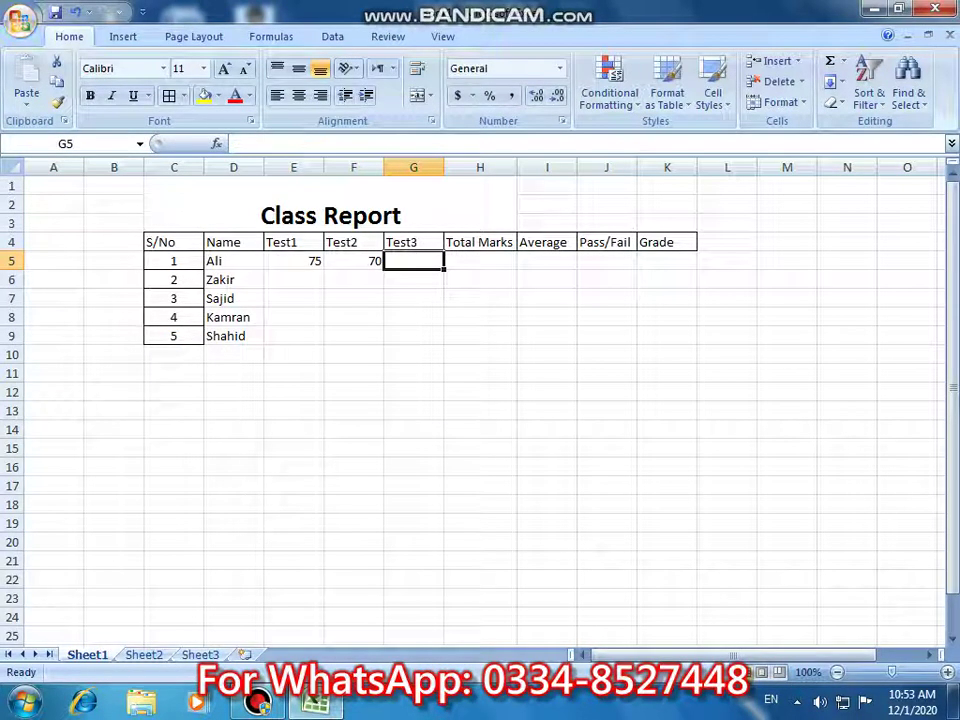
{"action": "type", "text": "89"}
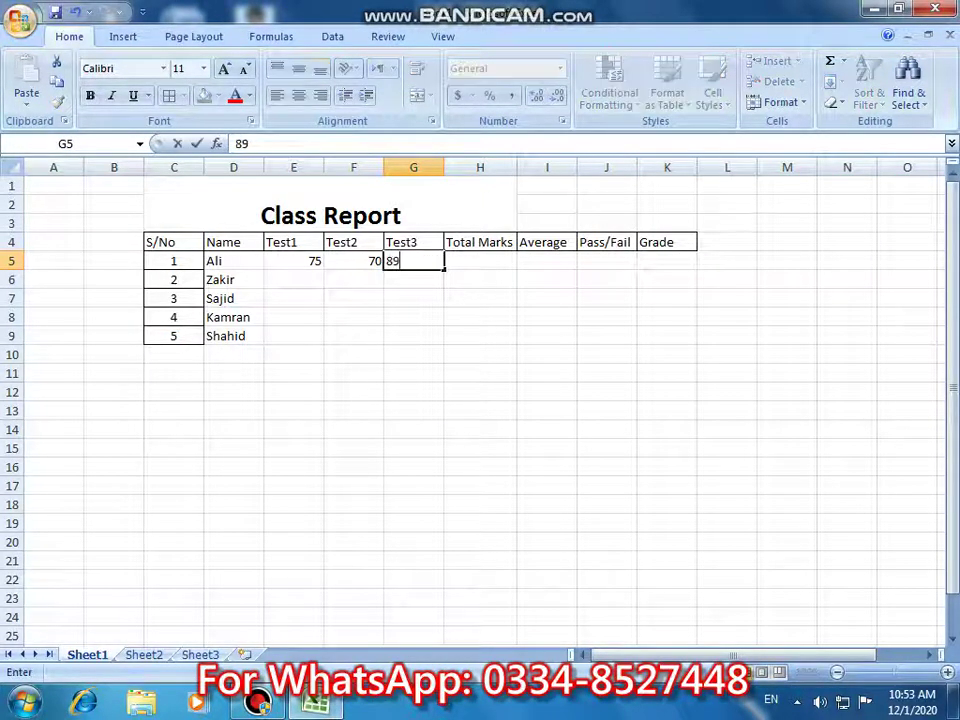
{"action": "key", "text": "Down"}
Enter the second student's scores in row 6: Test1 80, Test2 81 and Test3 83.
{"action": "key", "text": "Left"}
{"action": "key", "text": "Left"}
{"action": "key", "text": "Left"}
{"action": "key", "text": "Right"}
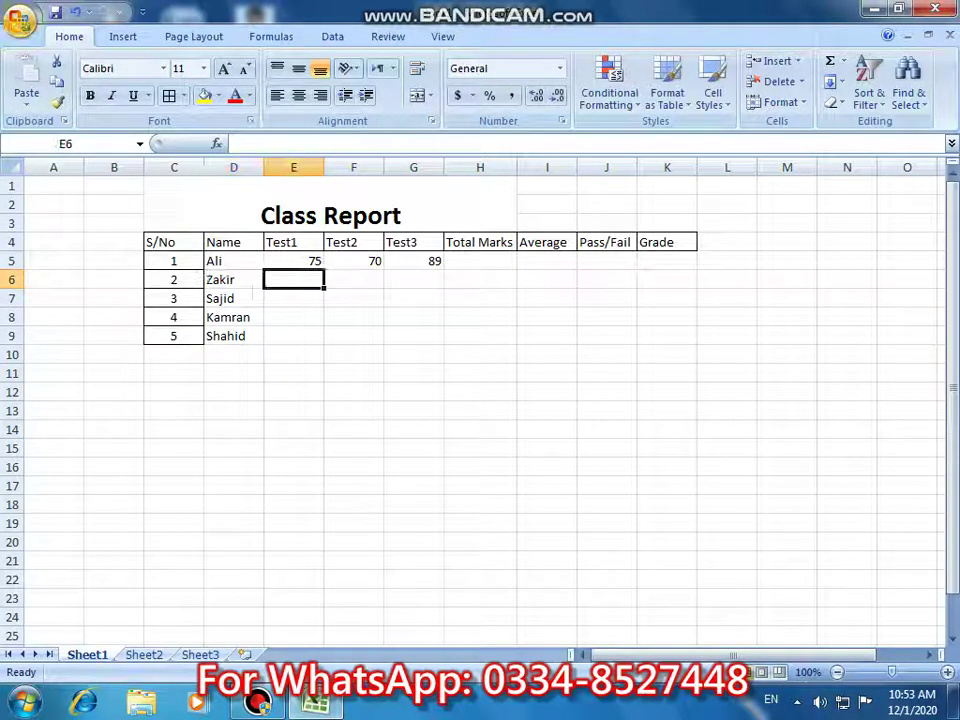
{"action": "type", "text": "80"}
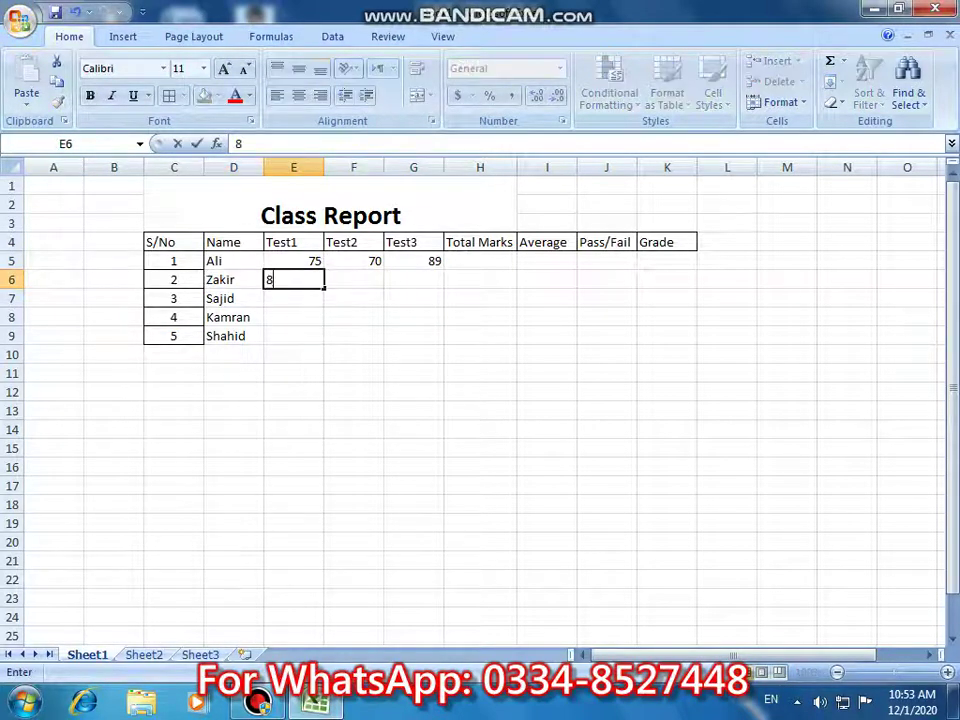
{"action": "key", "text": "Right"}
{"action": "type", "text": "81"}
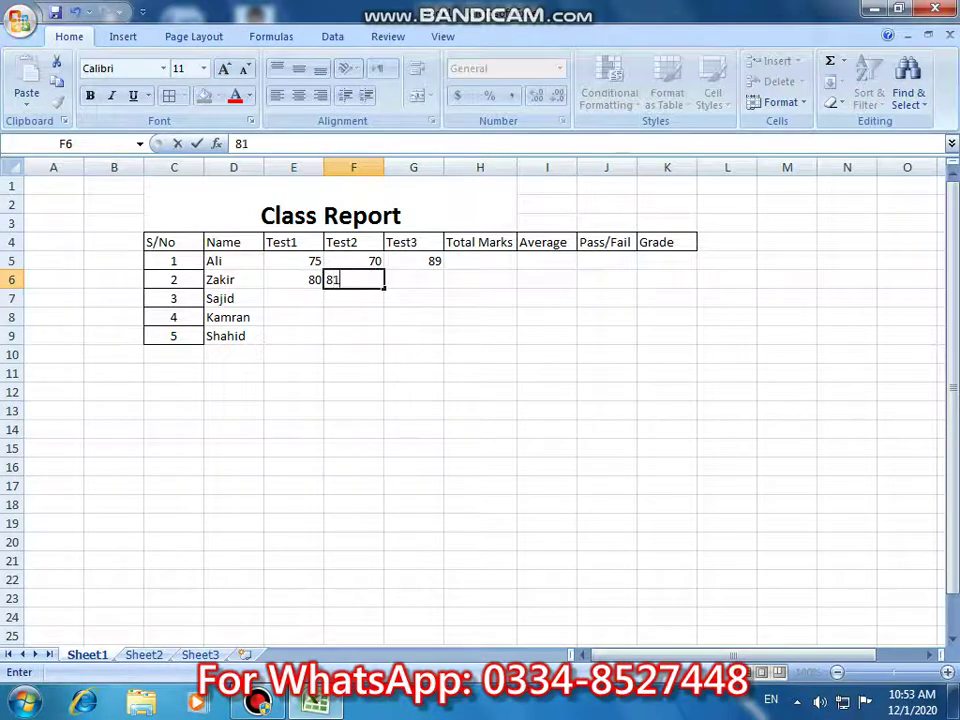
{"action": "key", "text": "Right"}
{"action": "type", "text": "83"}
{"action": "key", "text": "Right"}
Enter the third student's scores in row 7: Test1 30, Test2 25 and Test3 18.
{"action": "key", "text": "Down"}
{"action": "key", "text": "Left"}
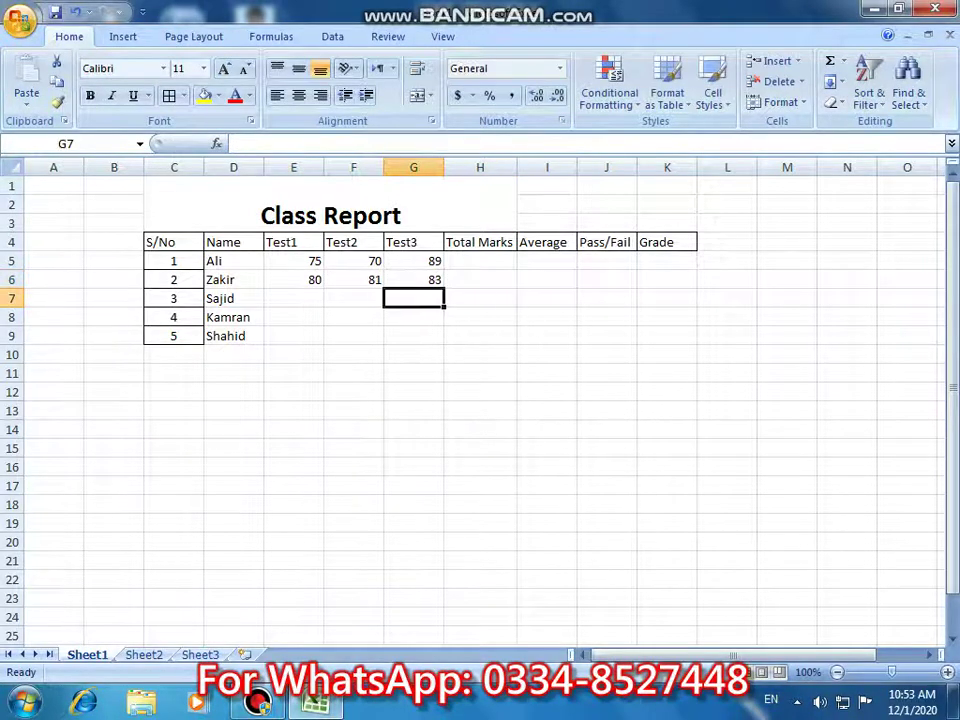
{"action": "key", "text": "Left"}
{"action": "key", "text": "Left"}
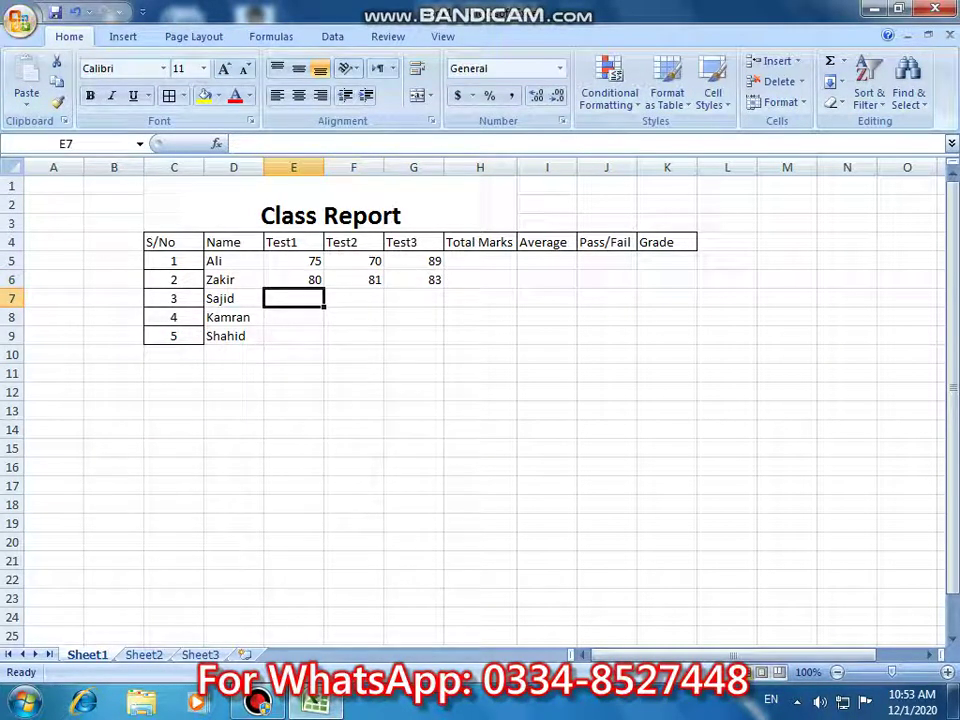
{"action": "type", "text": "30"}
{"action": "key", "text": "Right"}
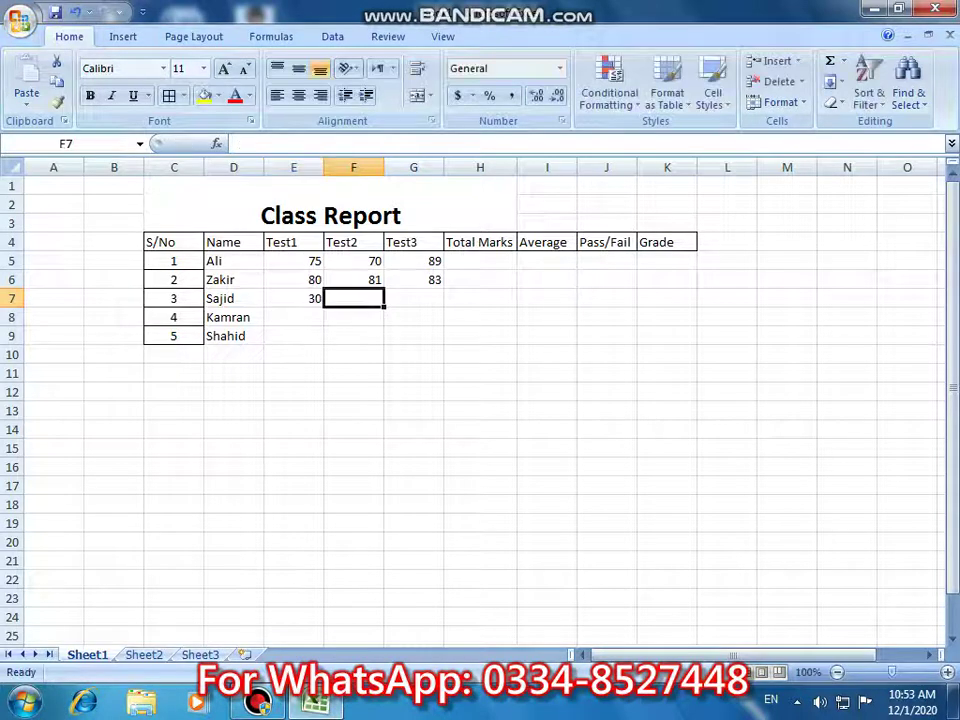
{"action": "type", "text": "25"}
{"action": "key", "text": "Right"}
{"action": "type", "text": "18"}
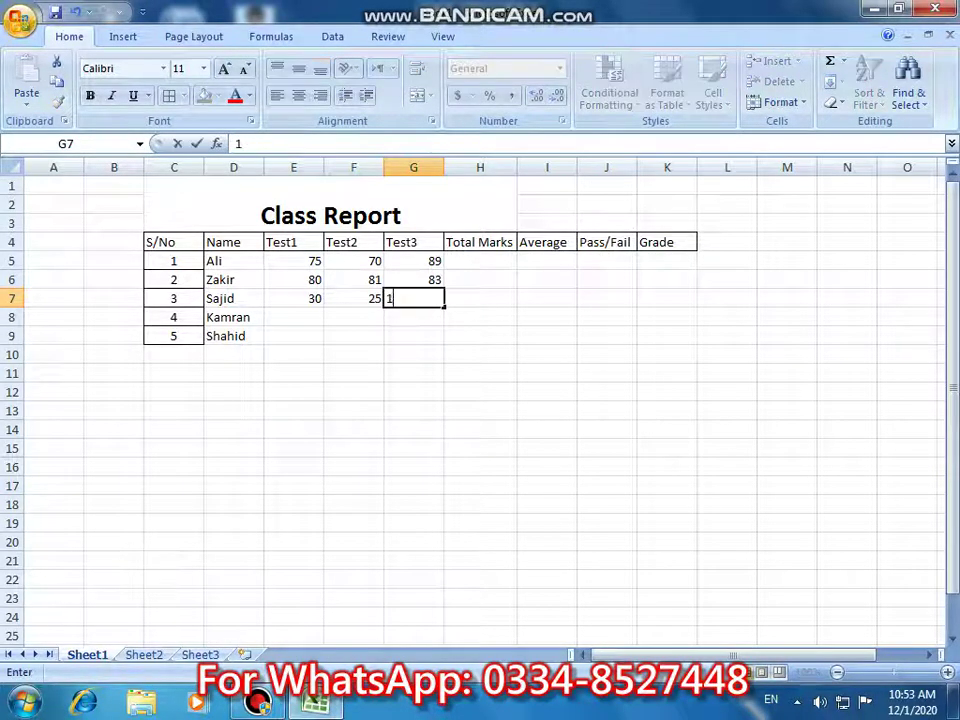
{"action": "key", "text": "Return"}
Enter the fourth student's scores in row 8: Test1 45, Test2 50 and Test3 51.
{"action": "key", "text": "Left"}
{"action": "key", "text": "Left"}
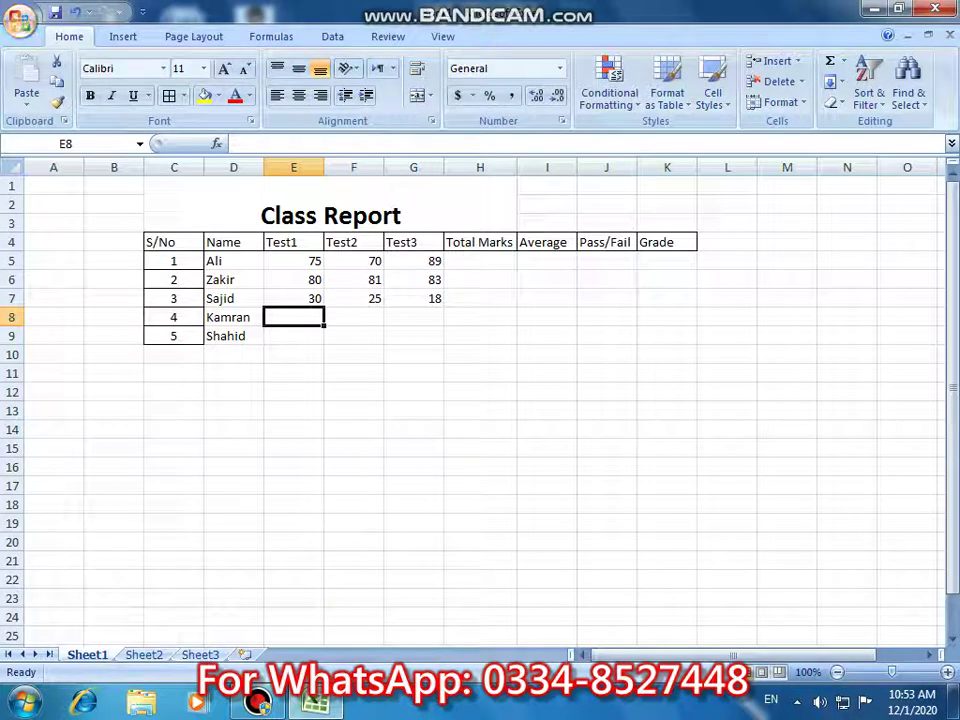
{"action": "type", "text": "45"}
{"action": "key", "text": "Right"}
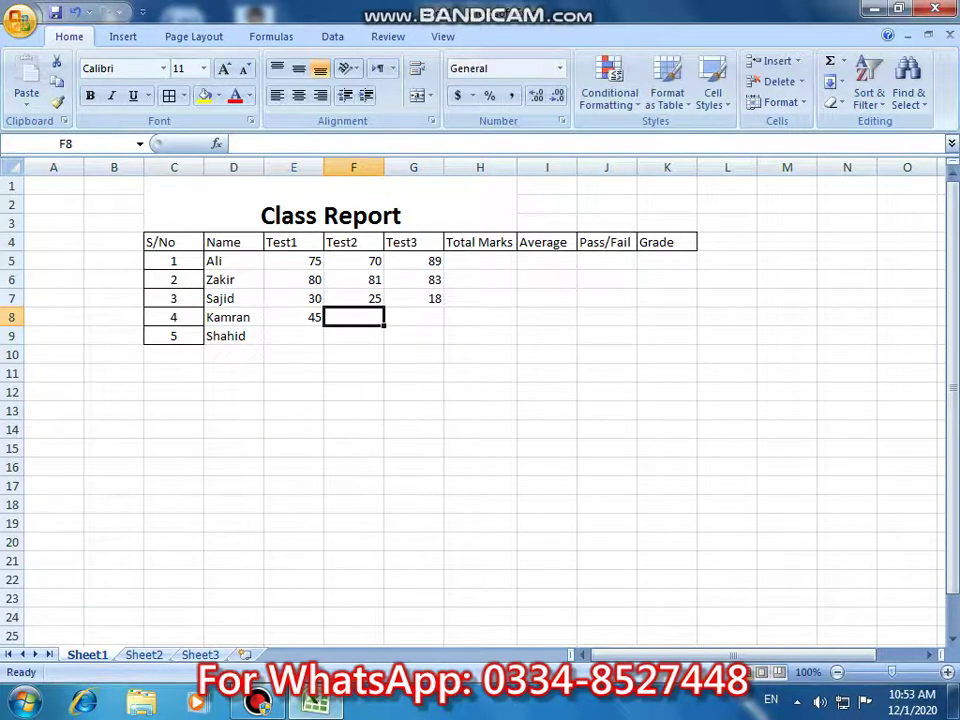
{"action": "type", "text": "50"}
{"action": "key", "text": "Right"}
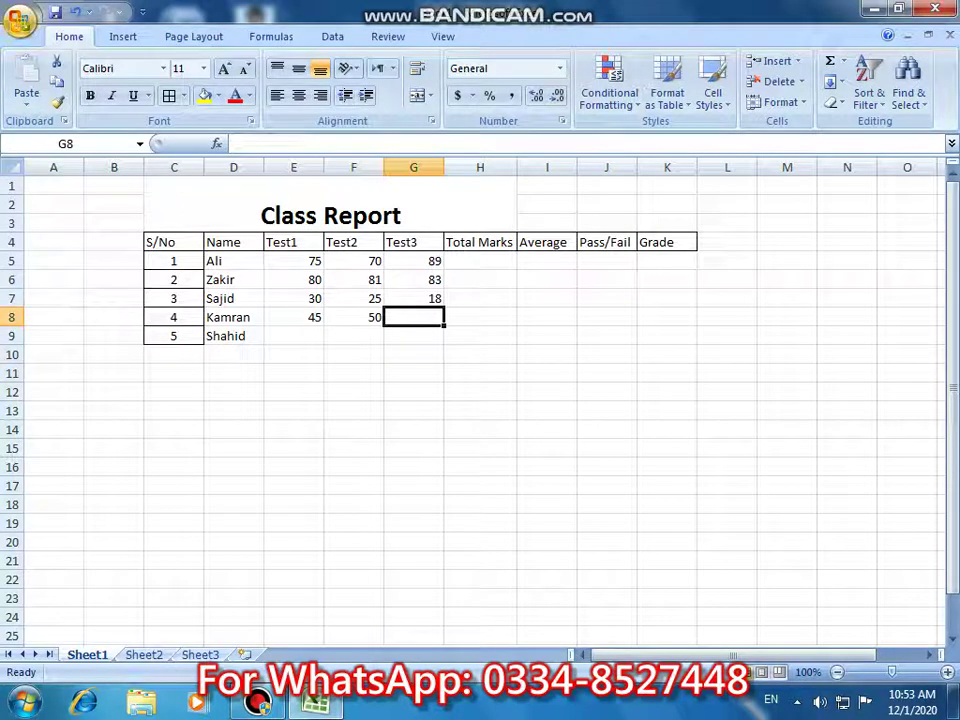
{"action": "type", "text": "51"}
{"action": "key", "text": "Return"}
Enter the fifth student's scores in row 9: Test1 60, Test2 75 and Test3 49.
{"action": "key", "text": "Left"}
{"action": "key", "text": "Left"}
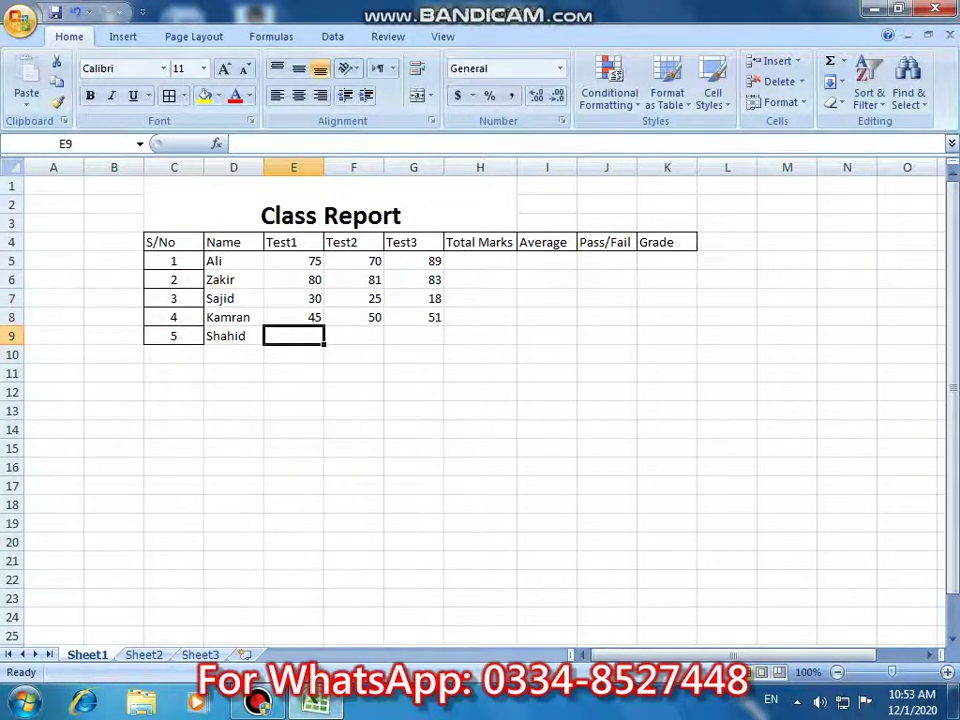
{"action": "type", "text": "60"}
{"action": "key", "text": "Right"}
{"action": "type", "text": "75"}
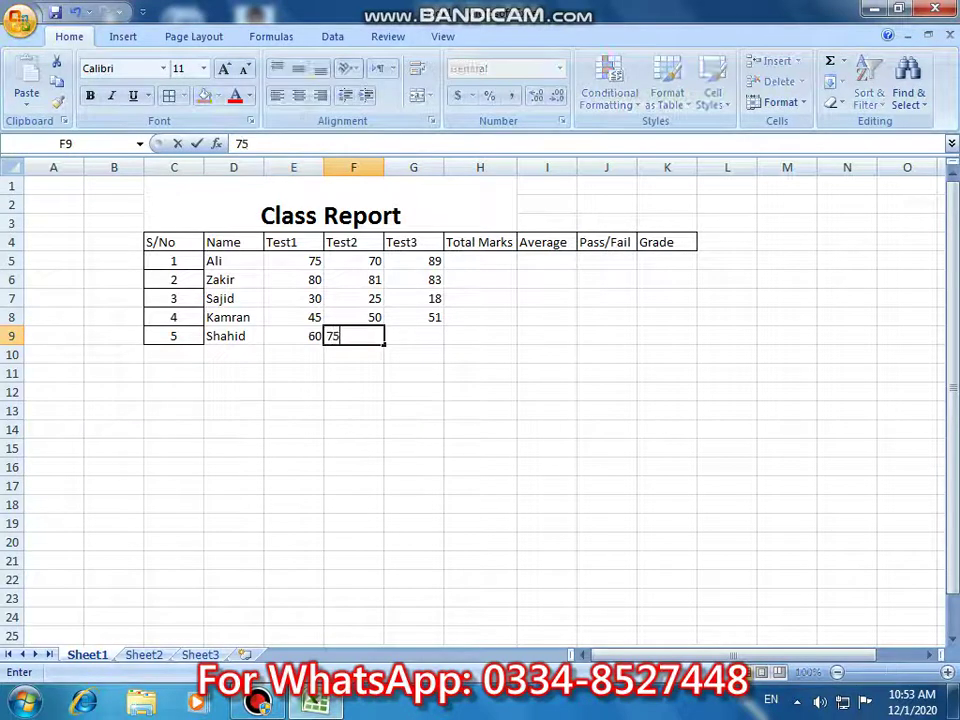
{"action": "key", "text": "Right"}
{"action": "type", "text": "49"}
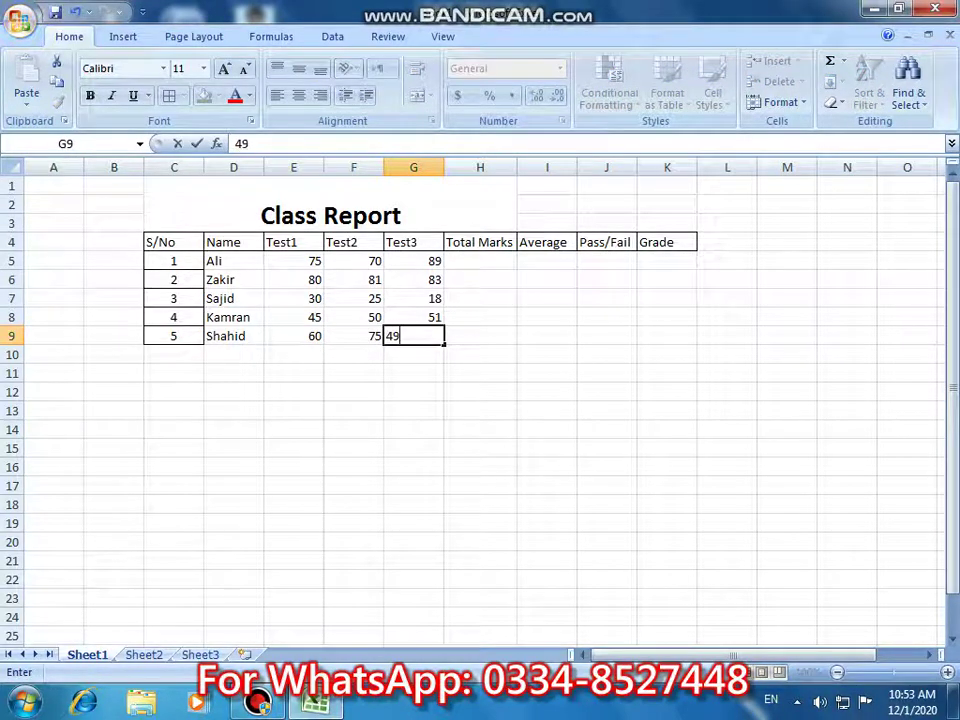
{"action": "left_click", "coordinate": [293, 392]}
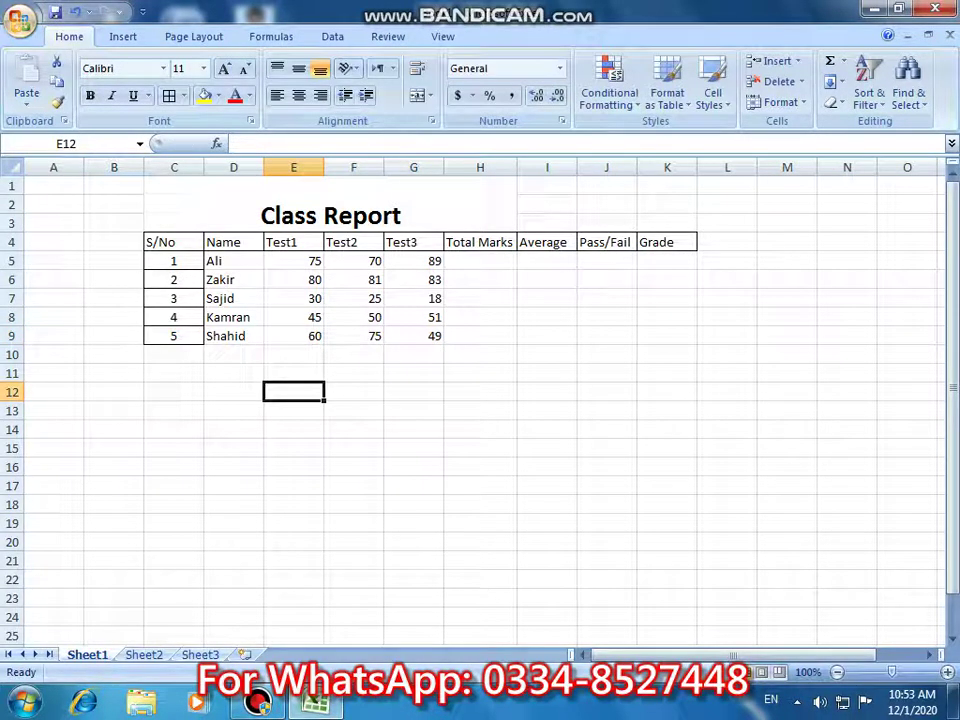
Apply All Borders to the student rows C5:K9.
{"action": "left_click_drag", "start_coordinate": [173, 261], "coordinate": [667, 336]}
{"action": "left_click", "coordinate": [169, 95]}
{"action": "left_click", "coordinate": [293, 410]}
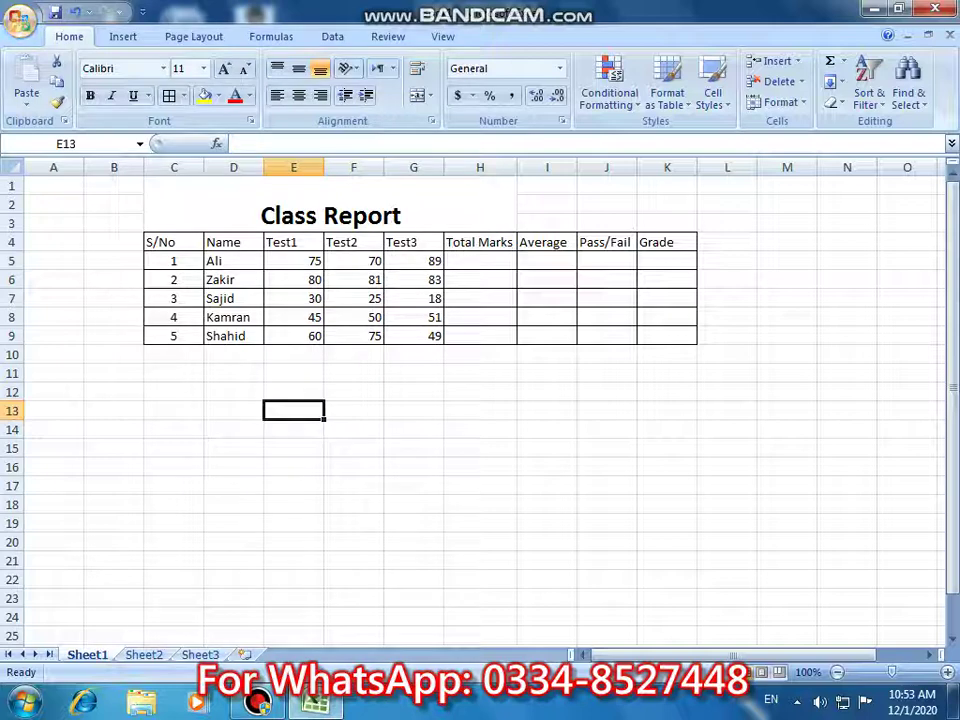
{"action": "left_click", "coordinate": [505, 263]}
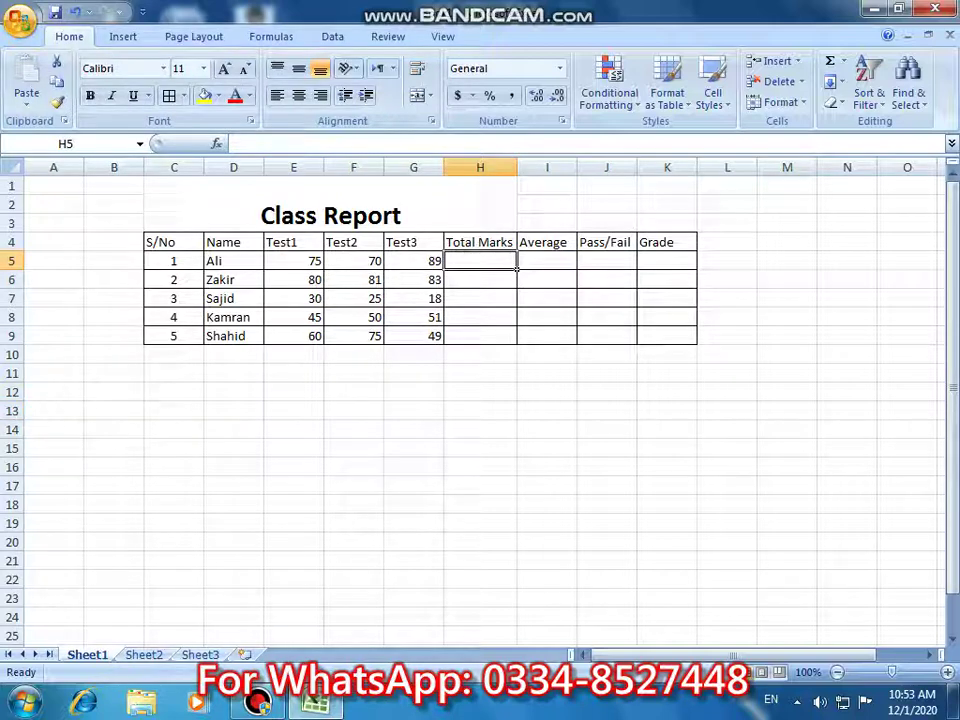
{"action": "left_click", "coordinate": [310, 265]}
{"action": "left_click", "coordinate": [380, 266]}
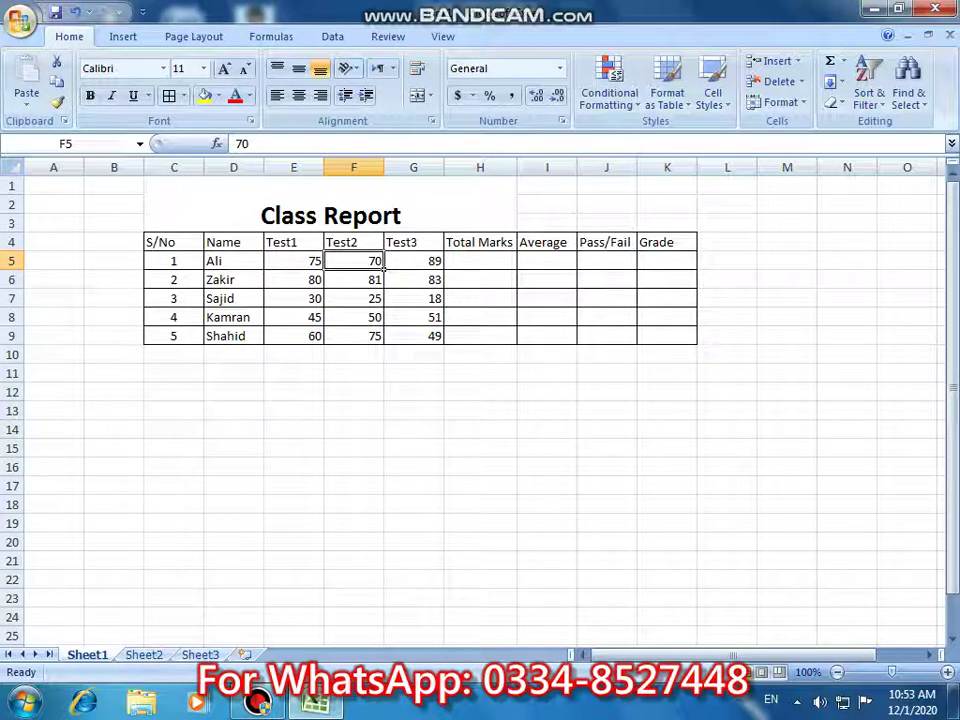
{"action": "left_click", "coordinate": [440, 266]}
{"action": "left_click", "coordinate": [512, 264]}
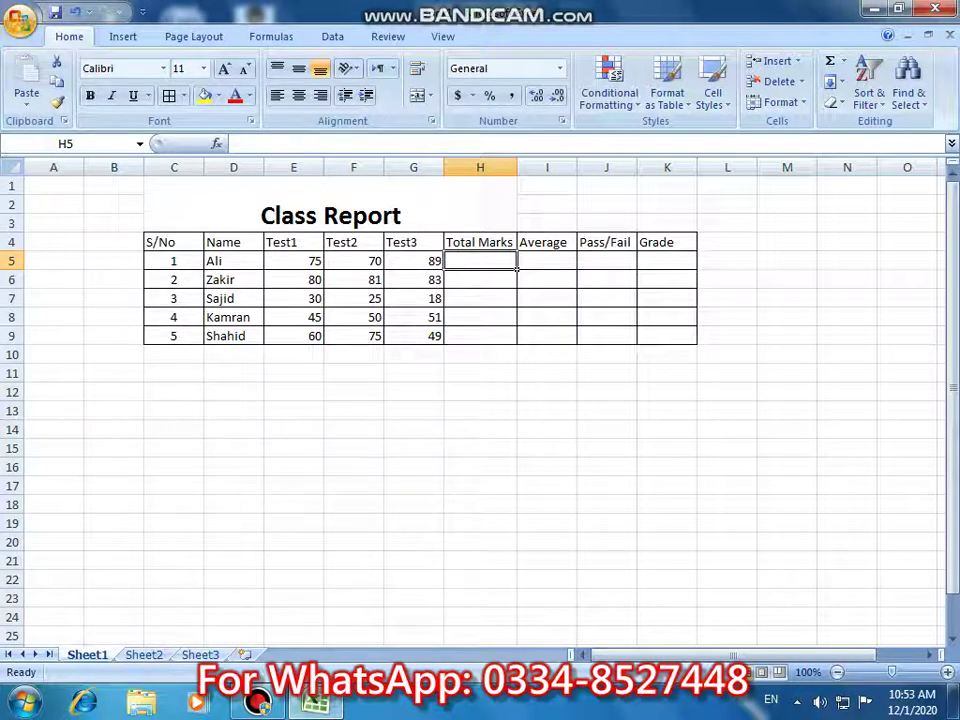
Try totalling the first student's test scores E5:G5 into H5 with AutoSum, and clear the result.
{"action": "left_click_drag", "start_coordinate": [300, 261], "coordinate": [444, 262]}
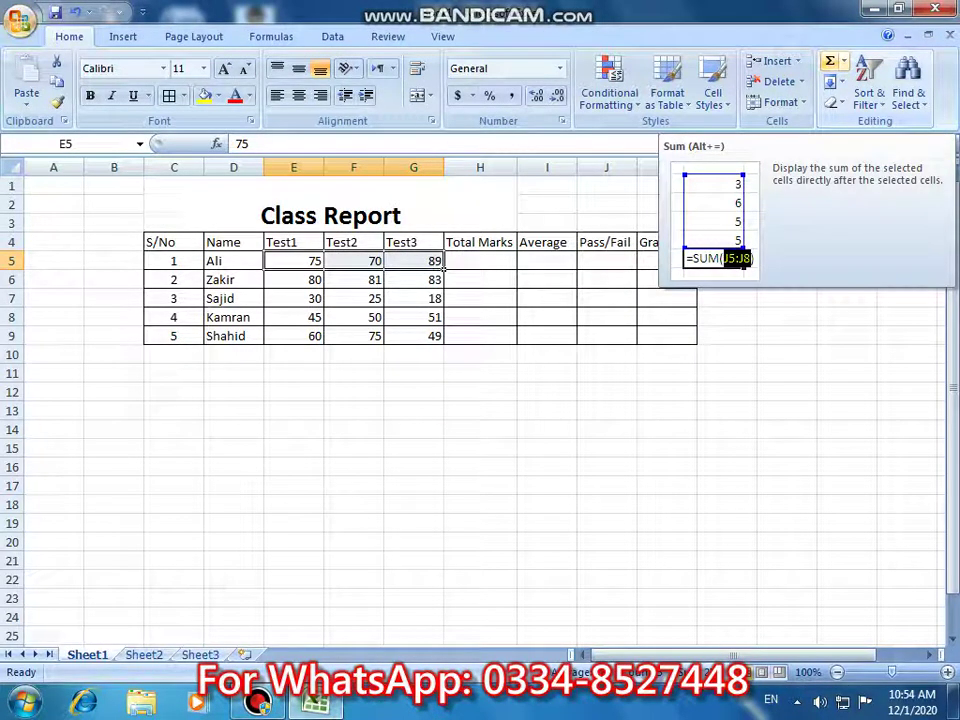
{"action": "left_click", "coordinate": [829, 61]}
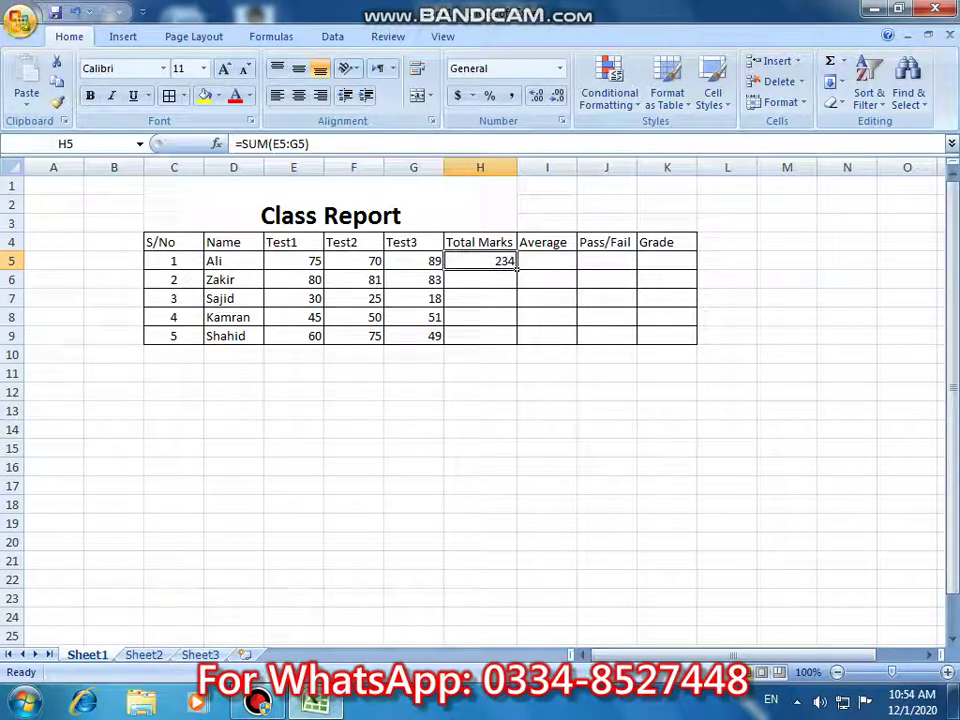
{"action": "key", "text": "Delete"}
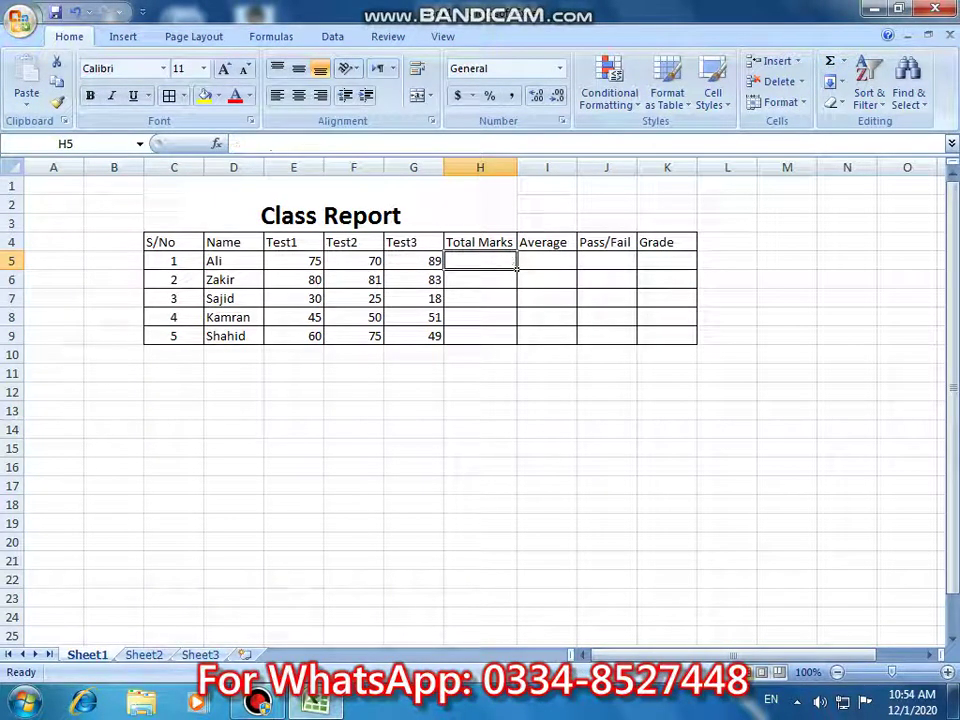
Try totalling the first student's scores E5:G5 into H5 with AutoSum, filling the formula down through H9.
{"action": "left_click_drag", "start_coordinate": [293, 261], "coordinate": [443, 262]}
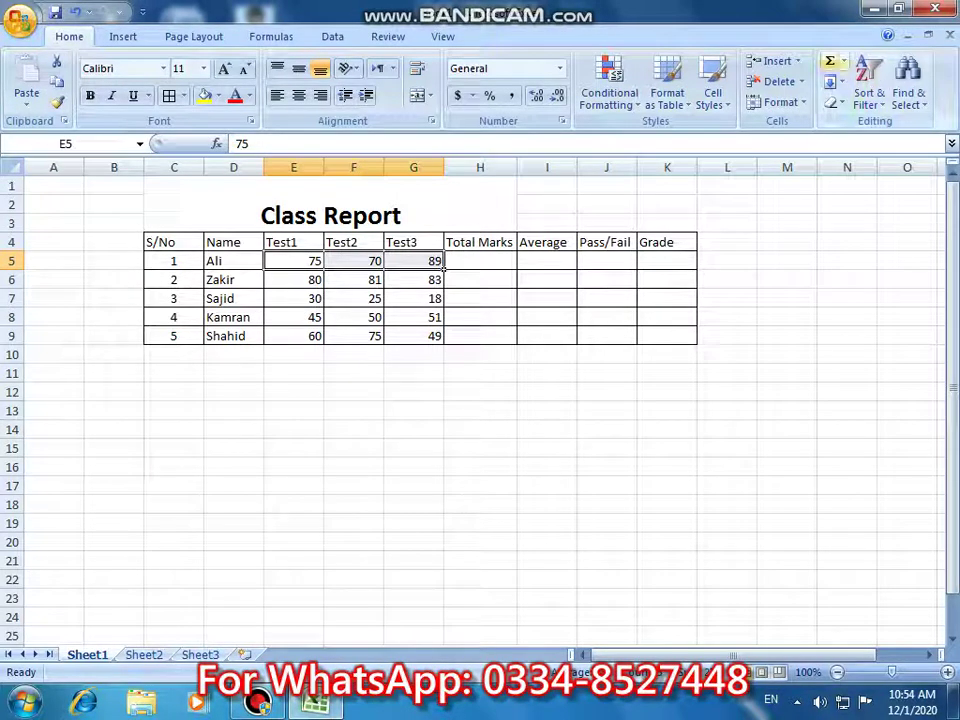
{"action": "left_click", "coordinate": [830, 61]}
{"action": "left_click", "coordinate": [480, 392]}
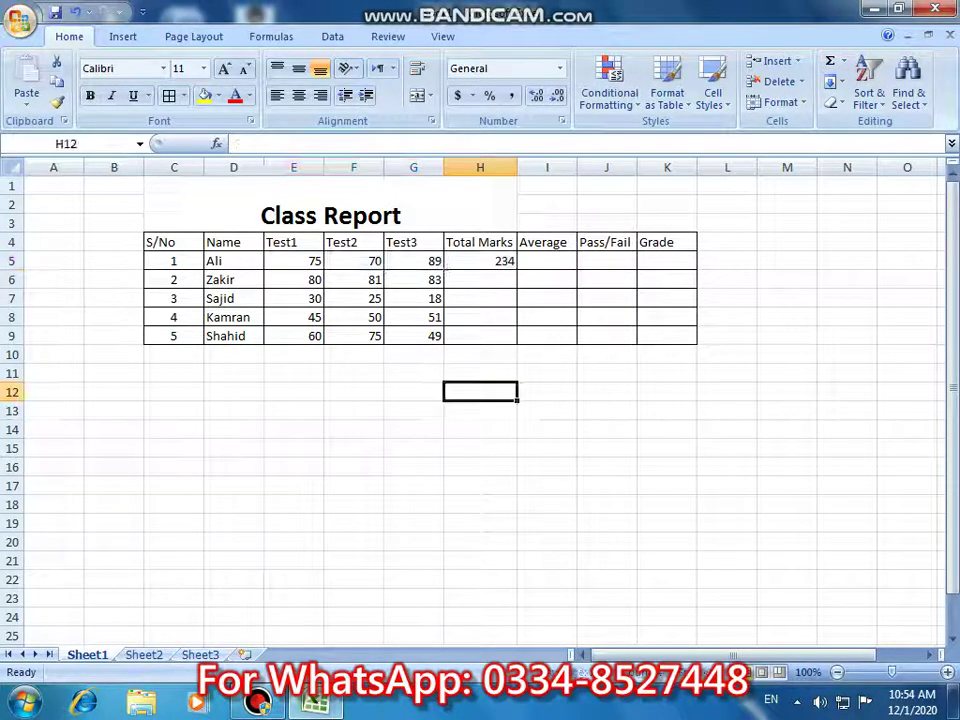
{"action": "left_click", "coordinate": [512, 263]}
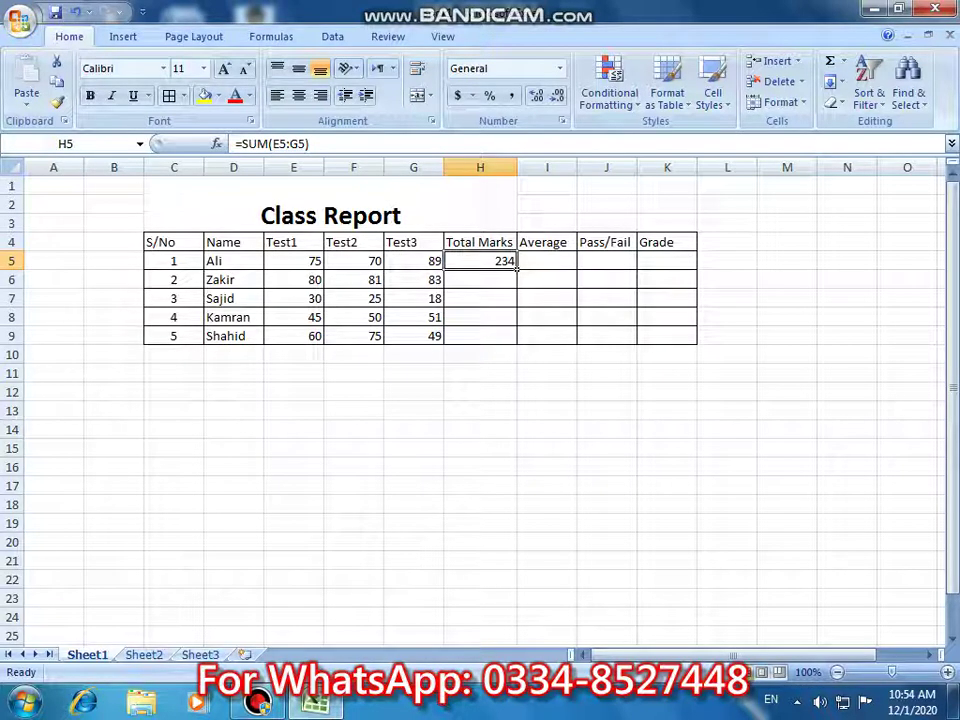
{"action": "left_click_drag", "start_coordinate": [517, 268], "coordinate": [516, 341]}
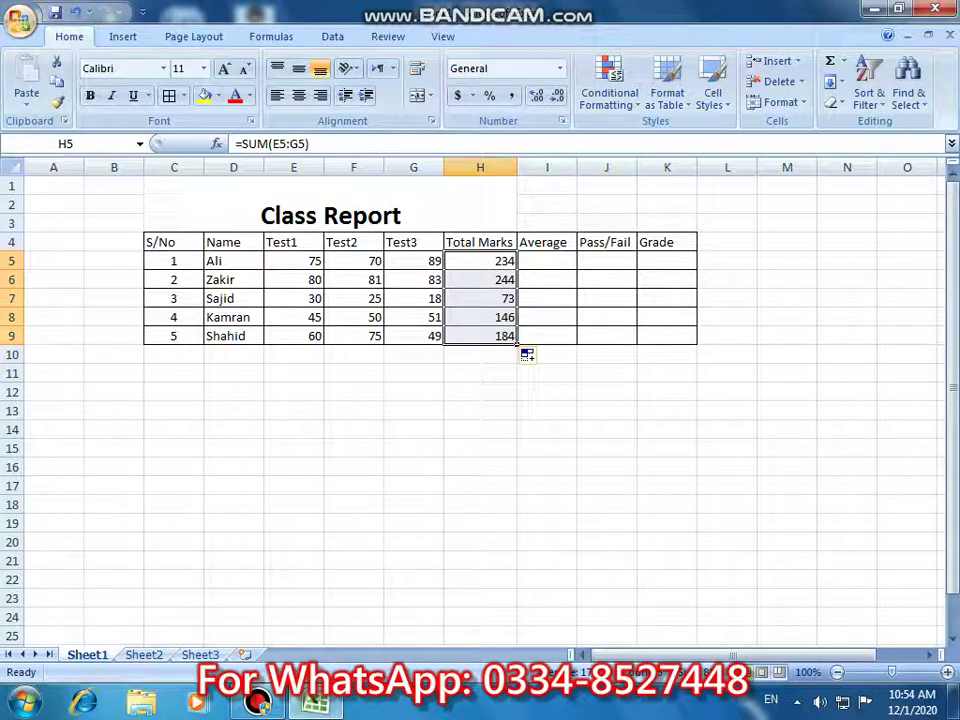
Clear the AutoSum totals from the Total Marks cells H5:H9.
{"action": "left_click", "coordinate": [480, 373]}
{"action": "left_click_drag", "start_coordinate": [480, 261], "coordinate": [480, 336]}
{"action": "key", "text": "Delete"}
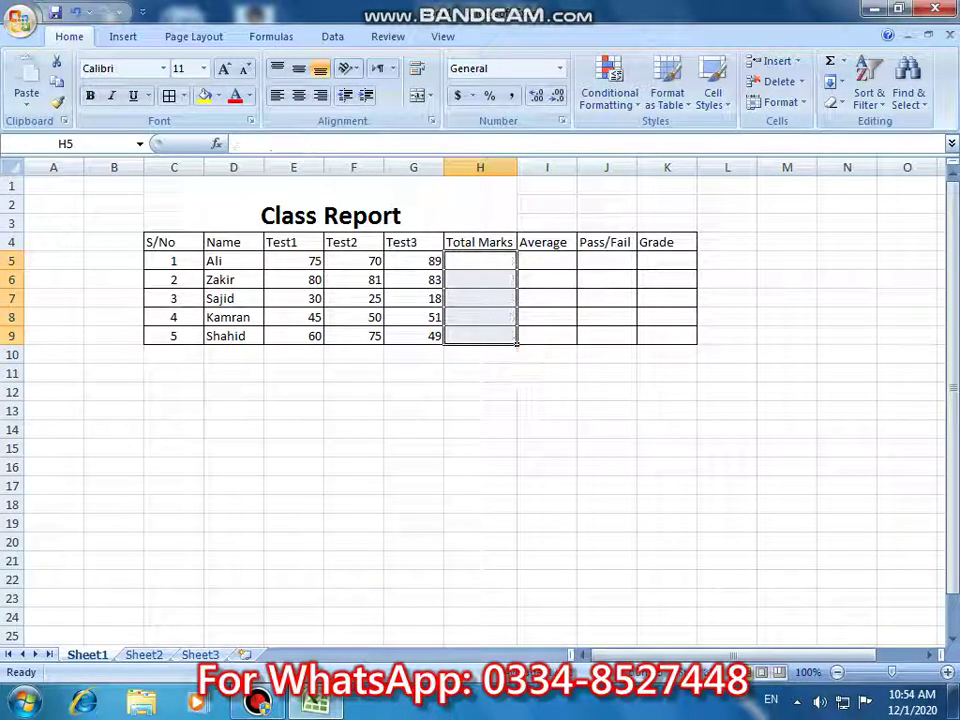
Enter the total formula =G5+F5+E5 in H5 and fill it down through H9.
{"action": "left_click", "coordinate": [513, 266]}
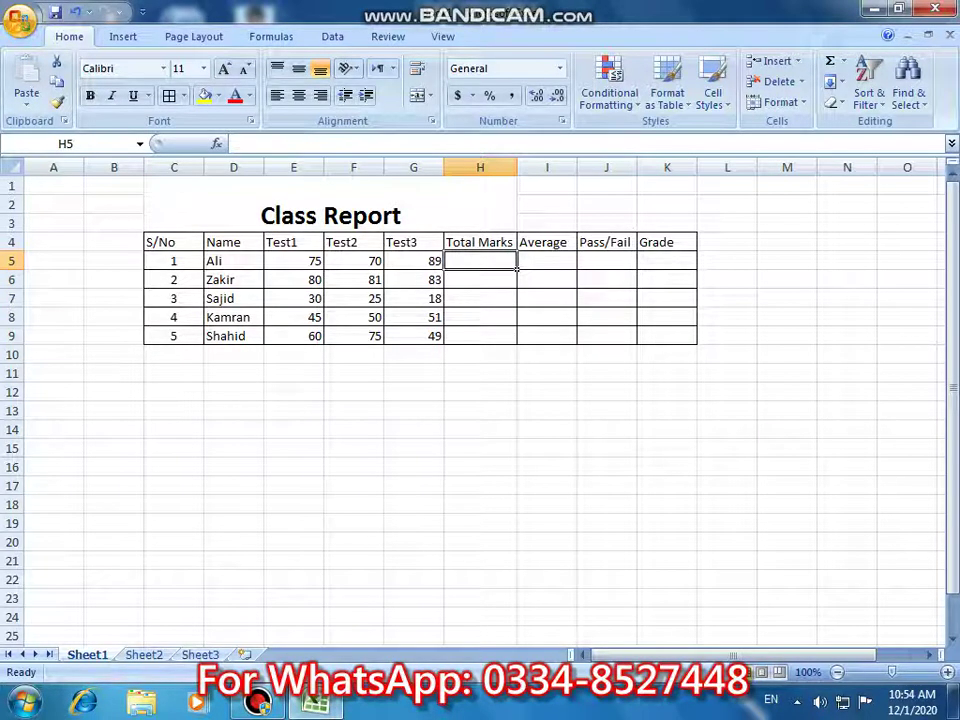
{"action": "type", "text": "="}
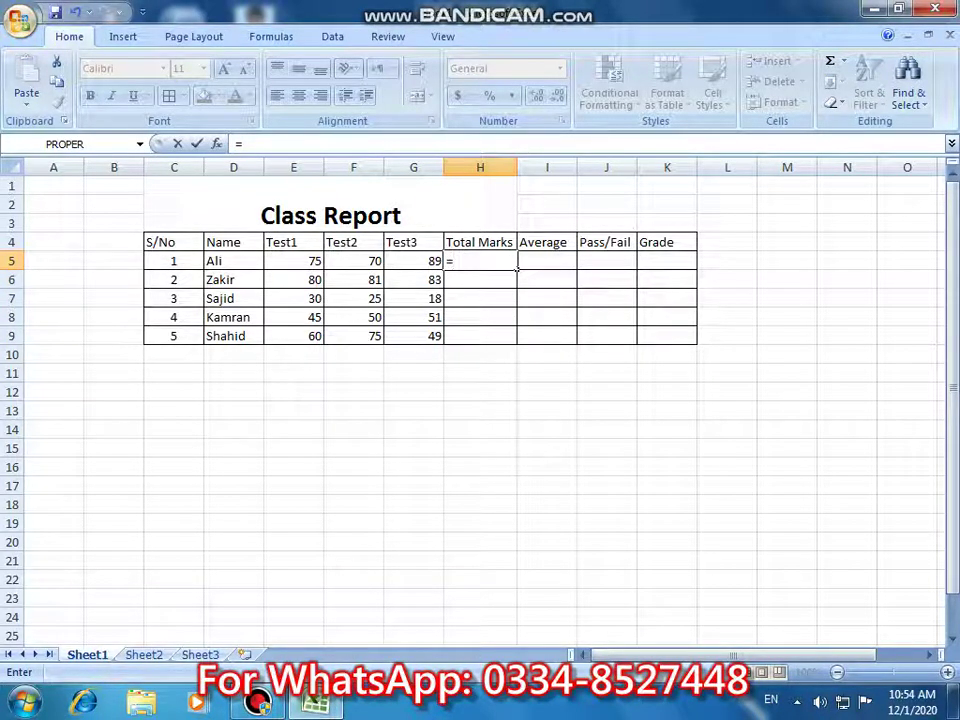
{"action": "key", "text": "Left"}
{"action": "type", "text": "+"}
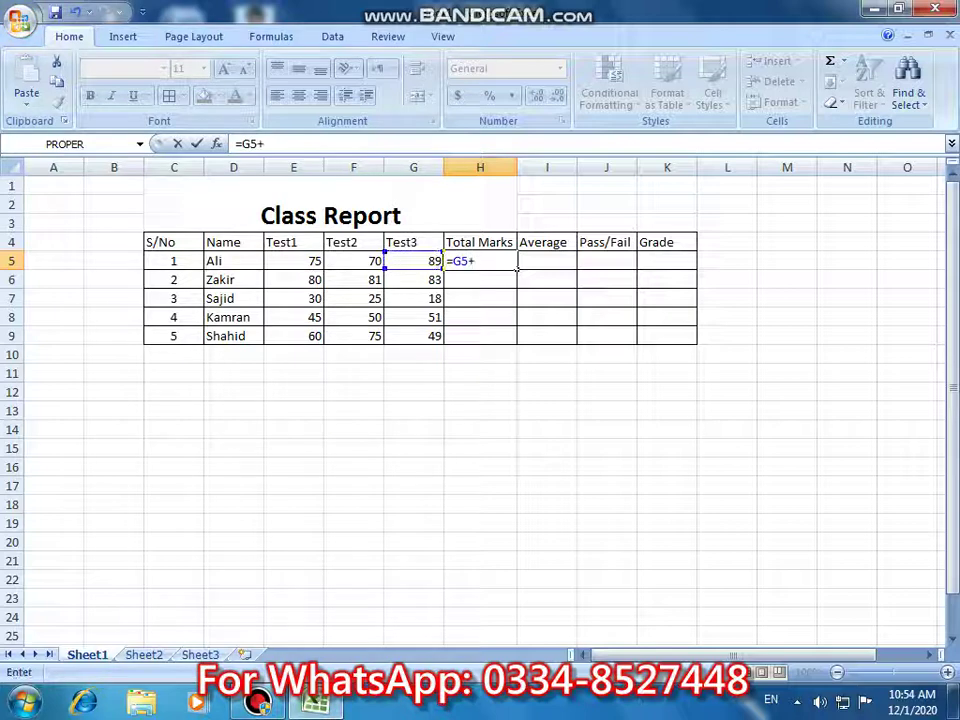
{"action": "key", "text": "Left"}
{"action": "key", "text": "Left"}
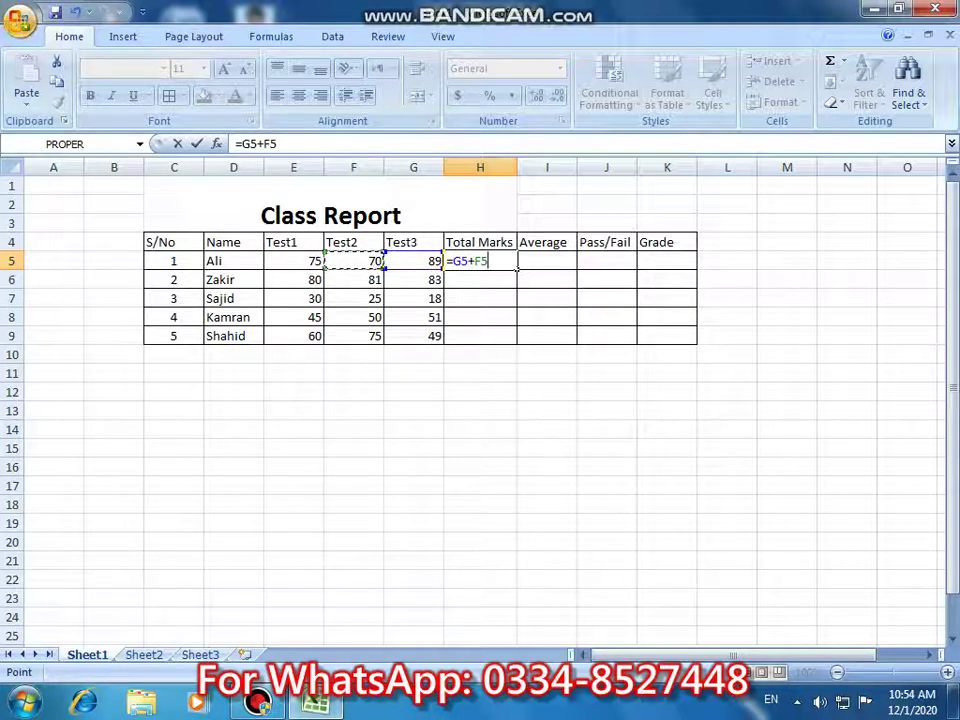
{"action": "type", "text": "+"}
{"action": "key", "text": "Left"}
{"action": "key", "text": "Left"}
{"action": "key", "text": "Left"}
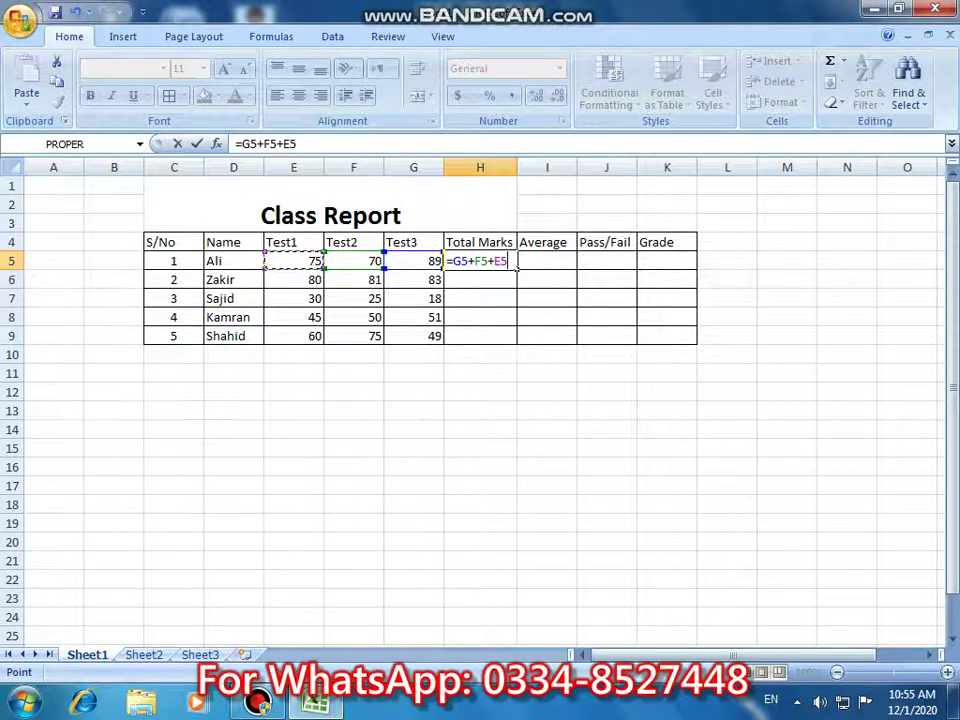
{"action": "key", "text": "Return"}
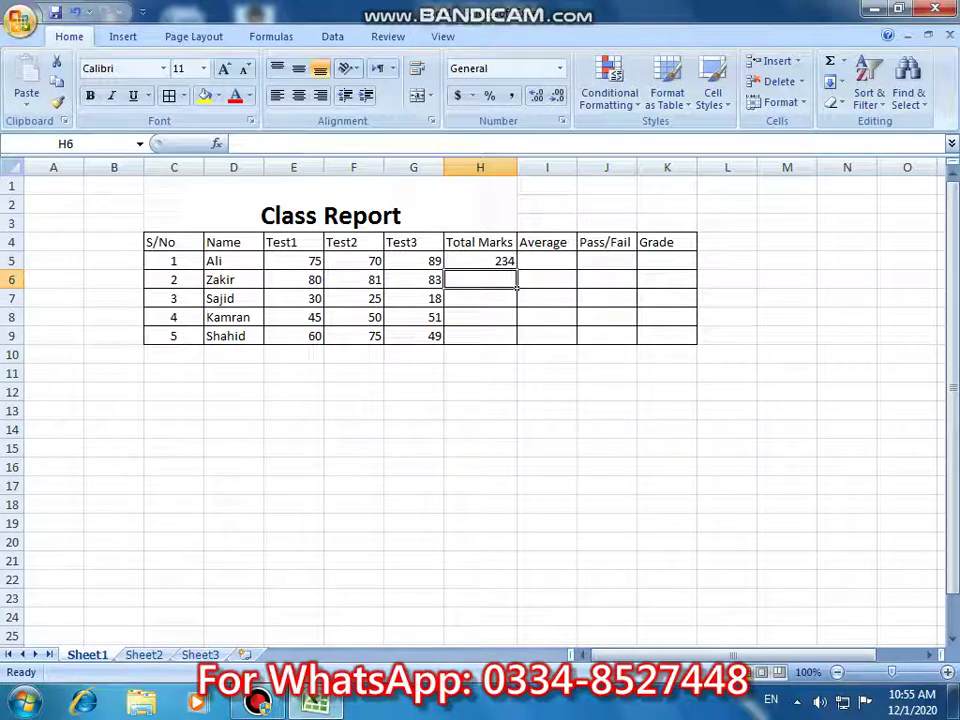
{"action": "left_click", "coordinate": [514, 266]}
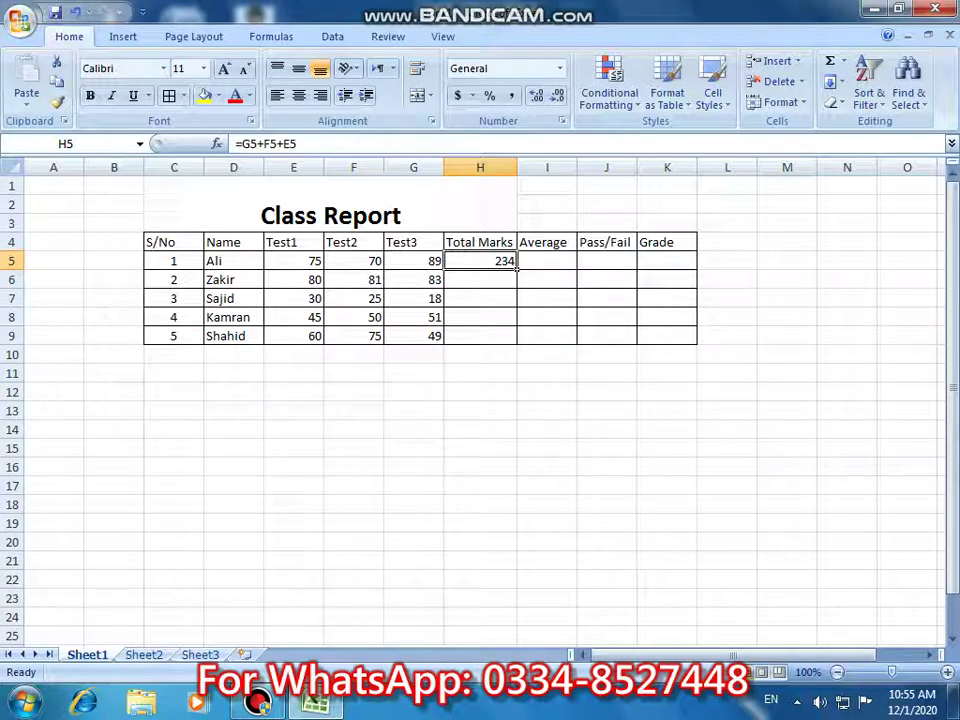
{"action": "left_click_drag", "start_coordinate": [517, 267], "coordinate": [517, 342]}
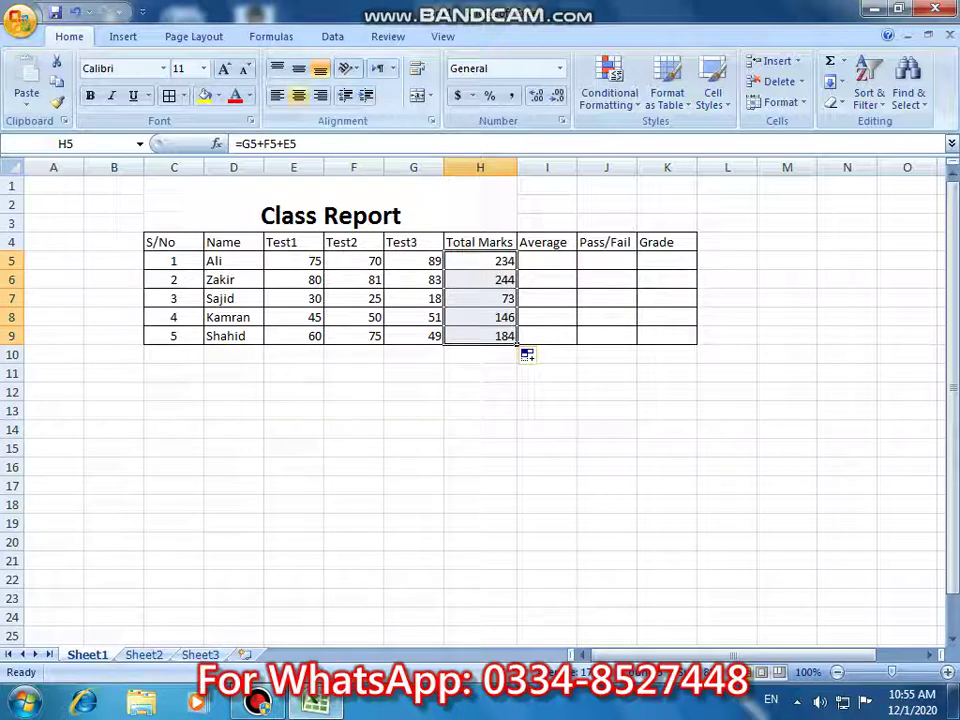
Centre the total marks in H5:H9 and set their font color to red.
{"action": "left_click", "coordinate": [298, 95]}
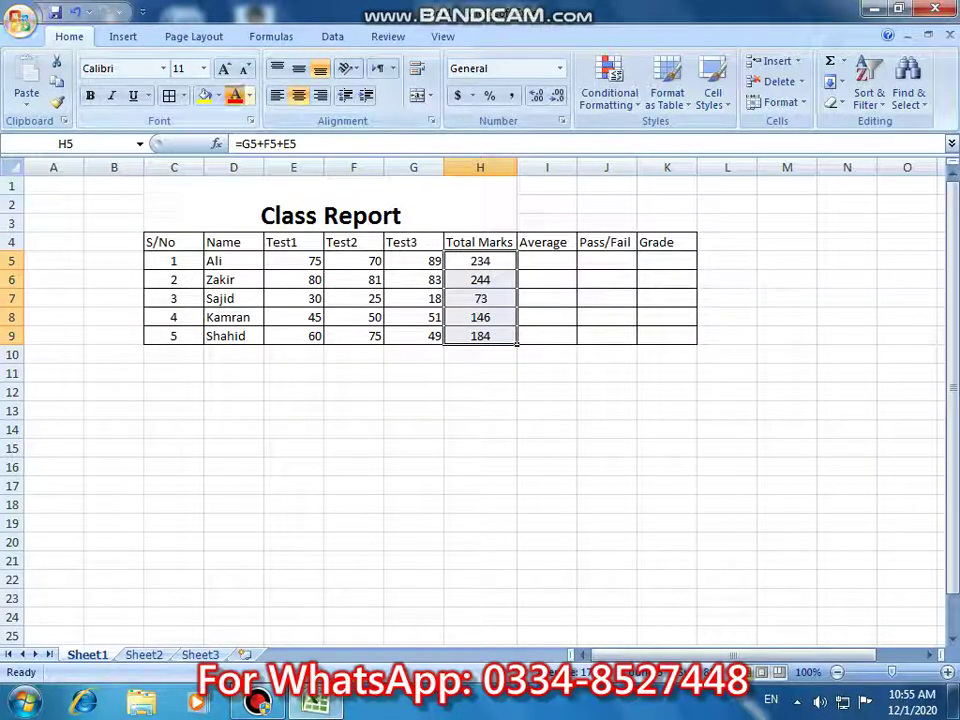
{"action": "left_click", "coordinate": [236, 95]}
{"action": "left_click", "coordinate": [413, 391]}
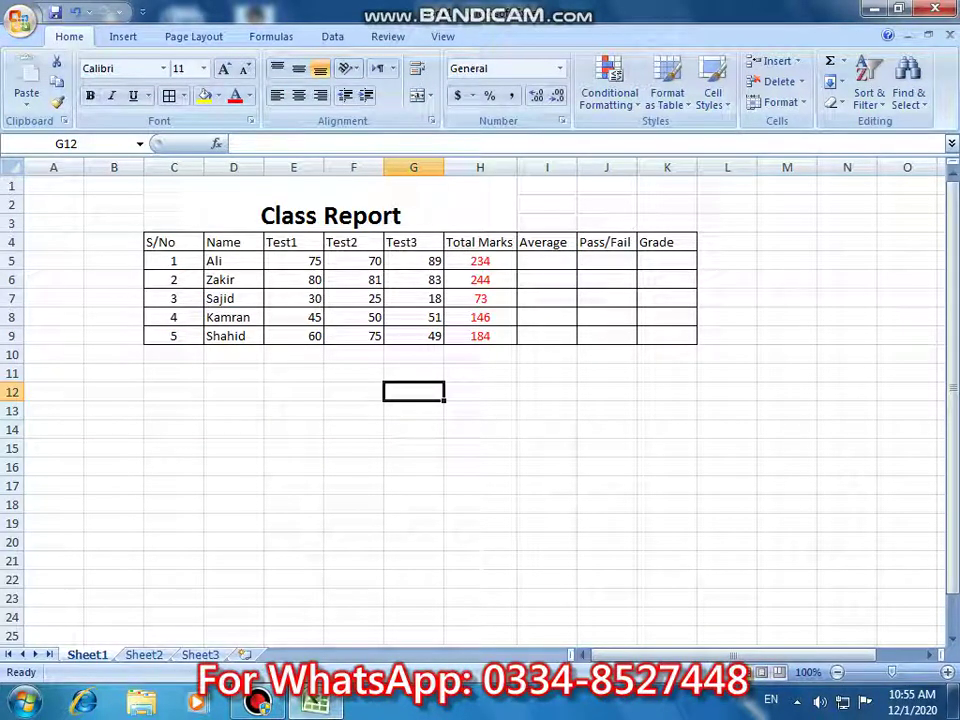
Try averaging the first student's scores E5:G5 into I5 with the AutoSum Average function, and clear the result.
{"action": "left_click", "coordinate": [547, 261]}
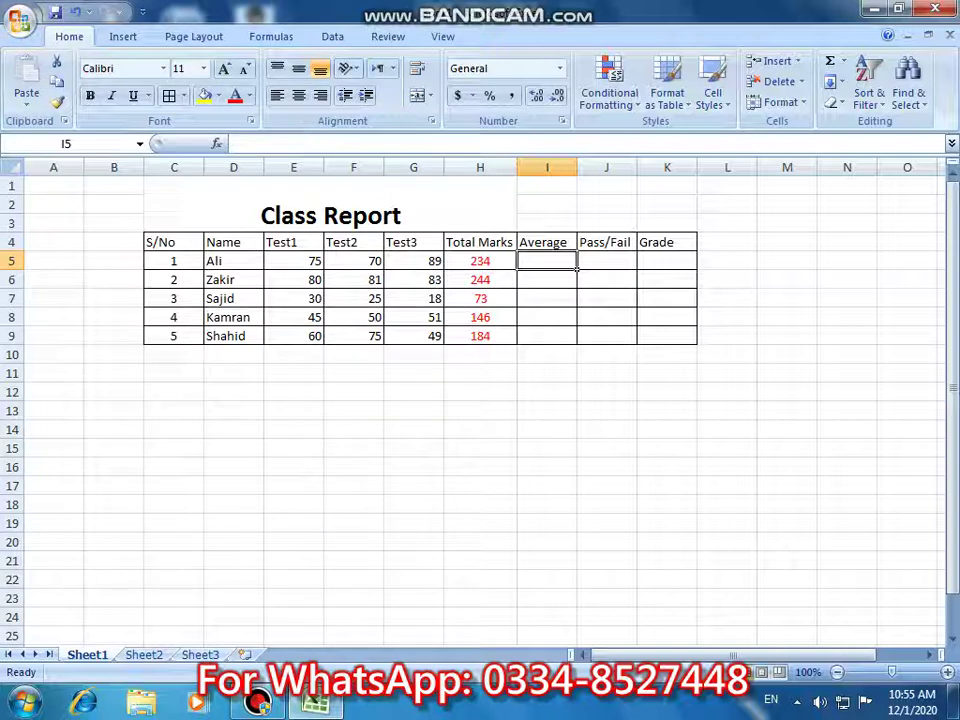
{"action": "left_click_drag", "start_coordinate": [293, 261], "coordinate": [438, 264]}
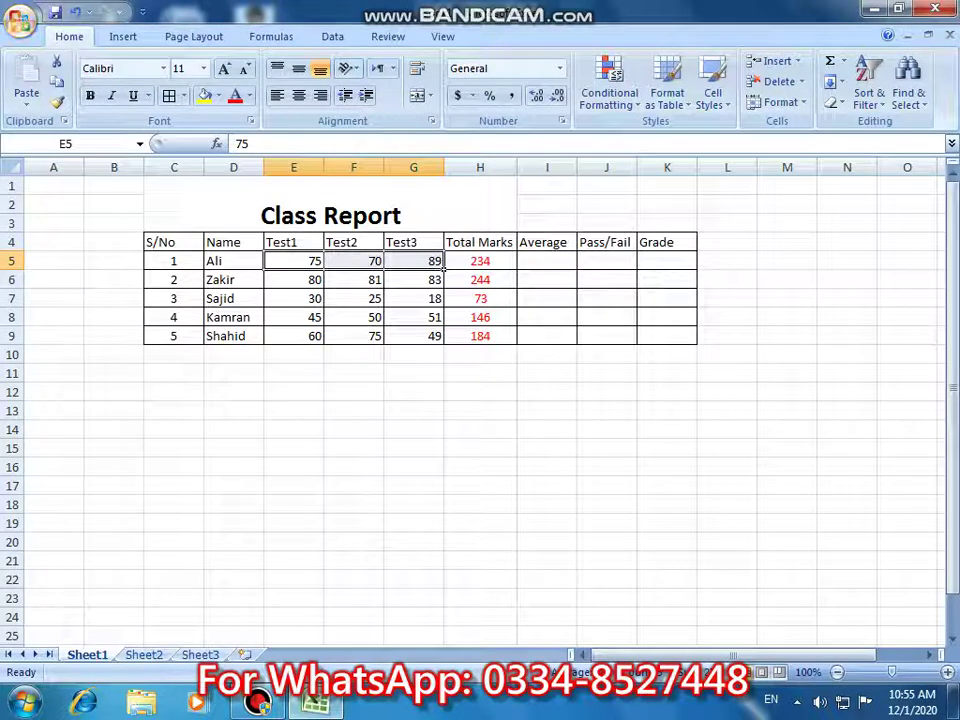
{"action": "left_click", "coordinate": [320, 264]}
{"action": "left_click_drag", "start_coordinate": [322, 265], "coordinate": [444, 261]}
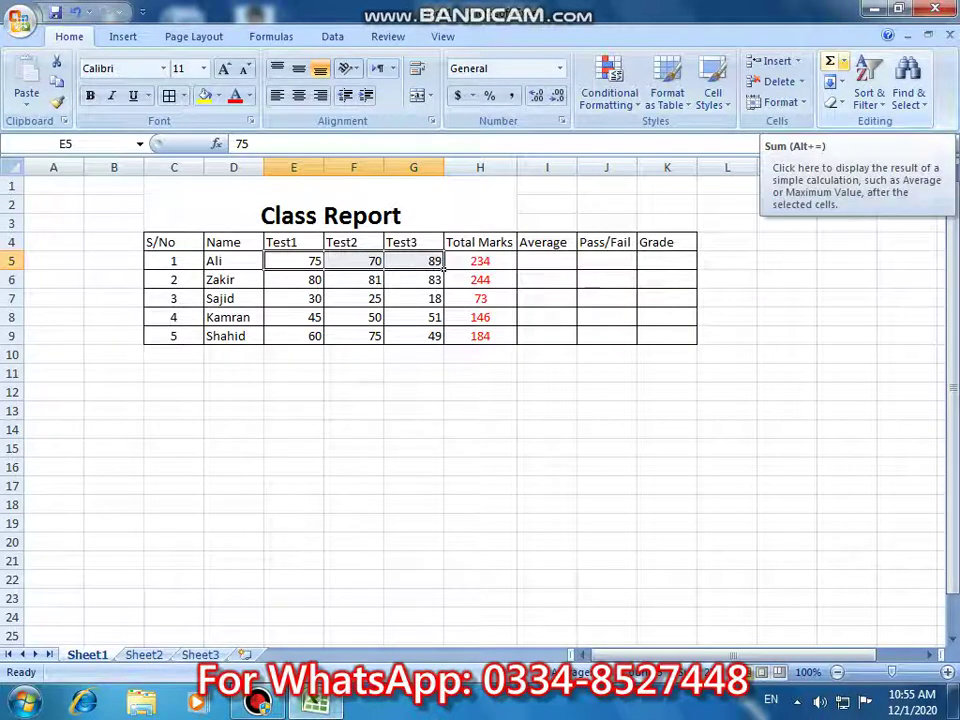
{"action": "left_click", "coordinate": [843, 61]}
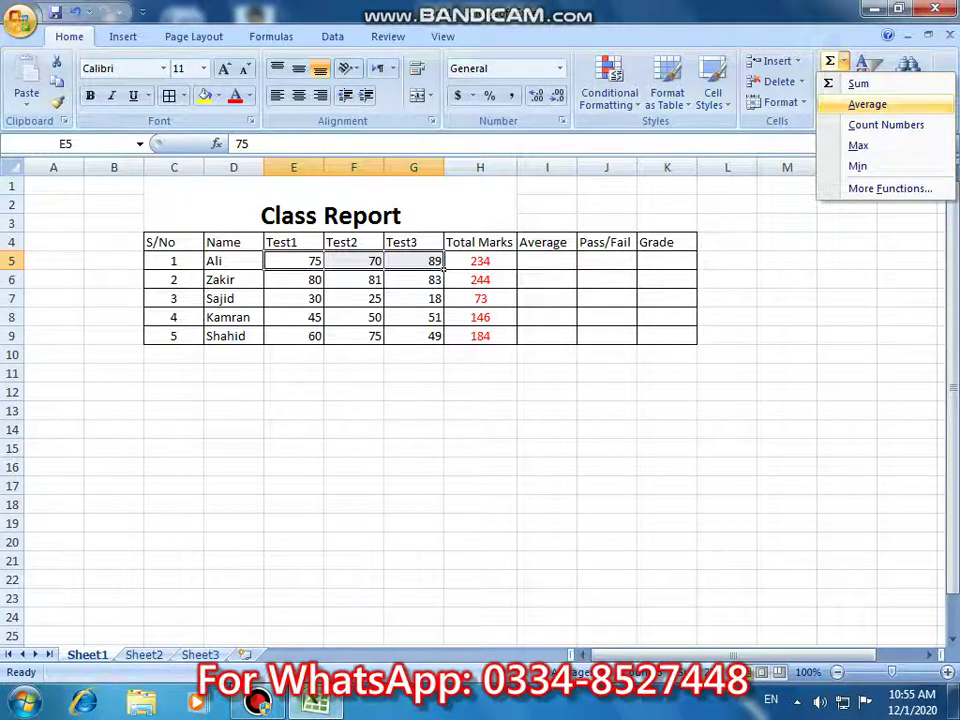
{"action": "left_click", "coordinate": [866, 104]}
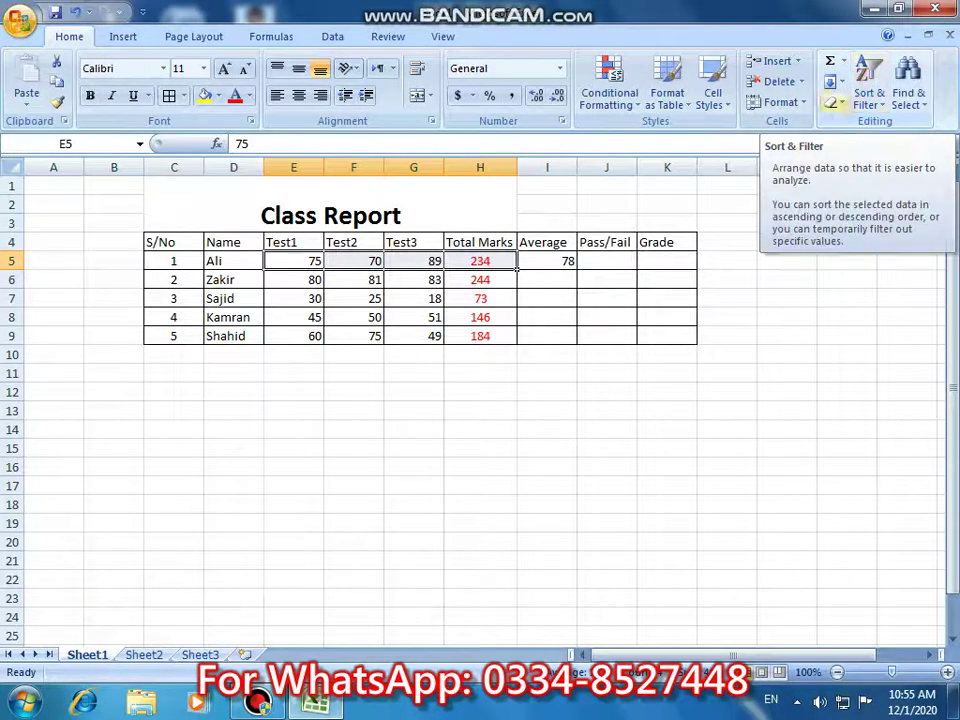
{"action": "left_click", "coordinate": [547, 264]}
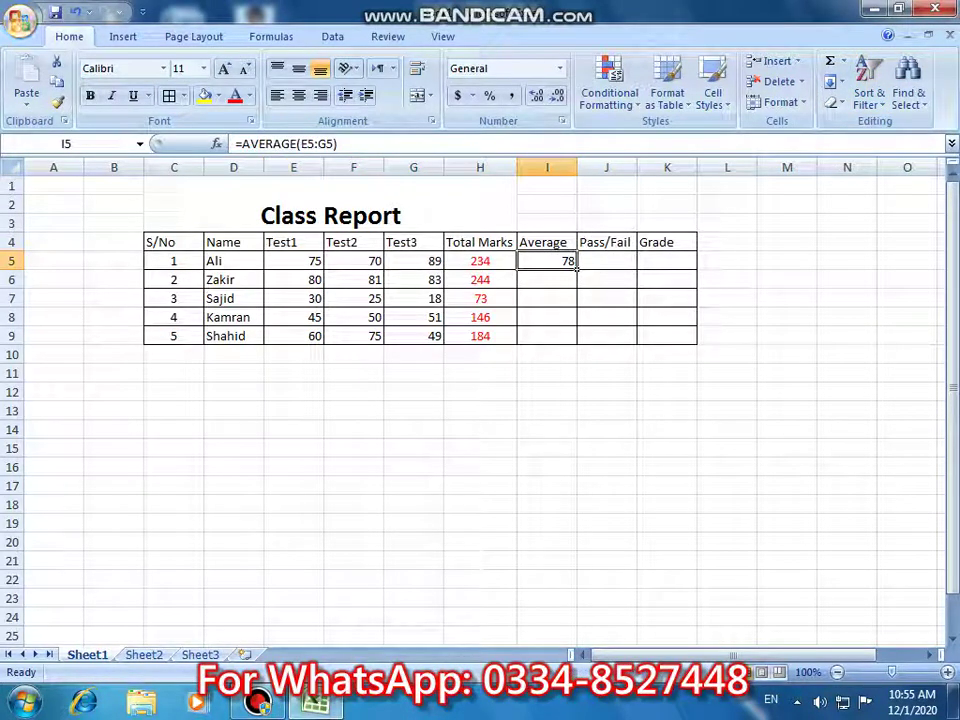
{"action": "key", "text": "Delete"}
Try the AutoSum Average function on E5:G5 again with its formula filled down I5:I9, and clear the averages.
{"action": "left_click_drag", "start_coordinate": [298, 262], "coordinate": [444, 266]}
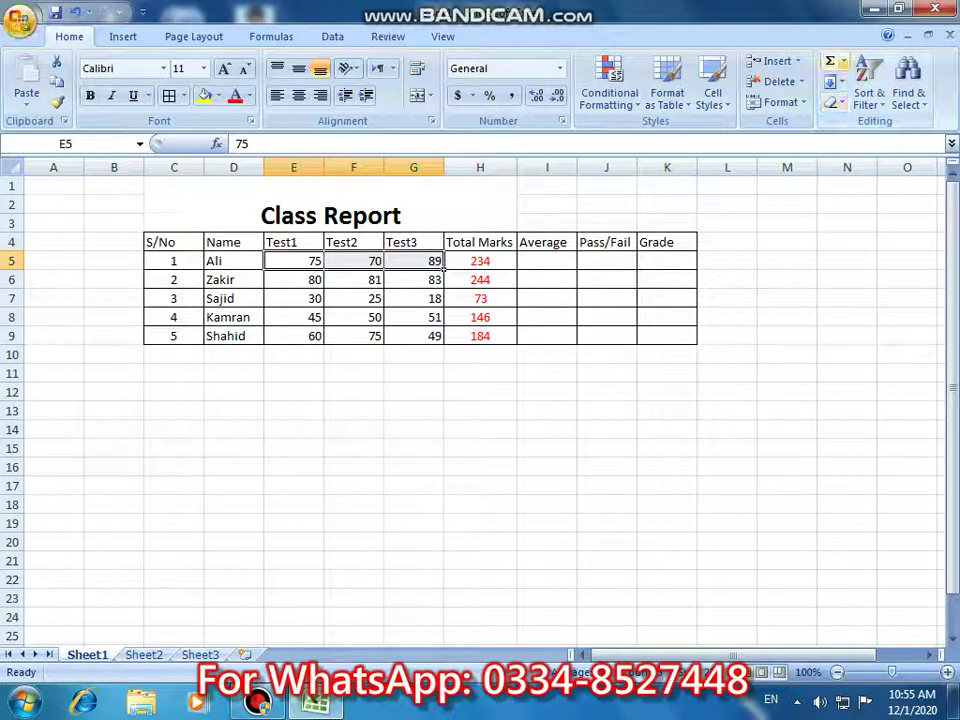
{"action": "left_click", "coordinate": [843, 61]}
{"action": "left_click", "coordinate": [867, 104]}
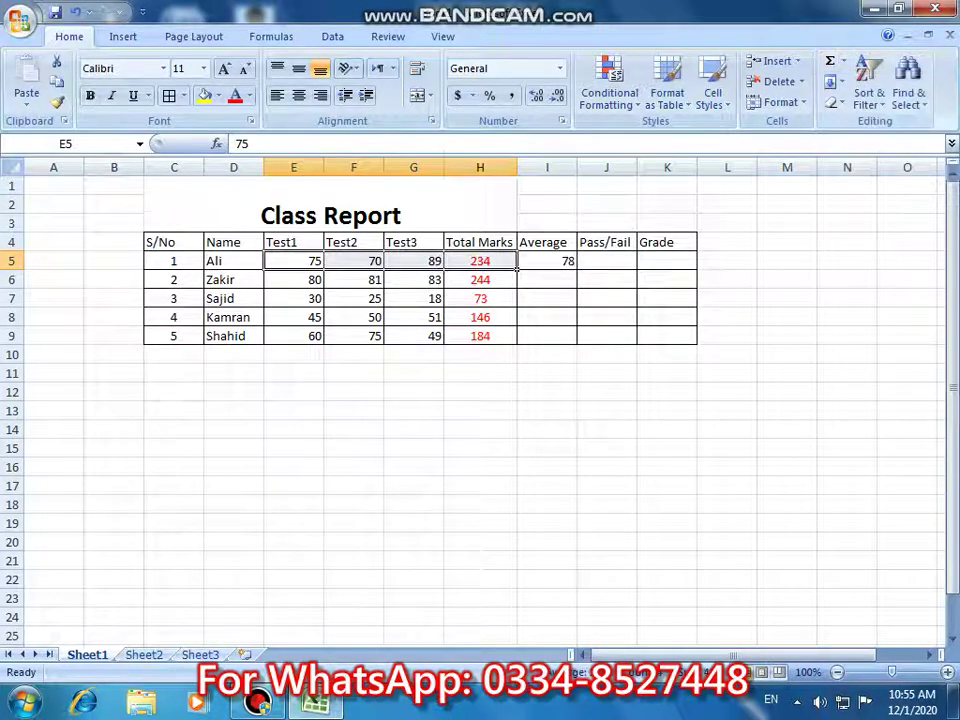
{"action": "left_click_drag", "start_coordinate": [577, 268], "coordinate": [577, 338]}
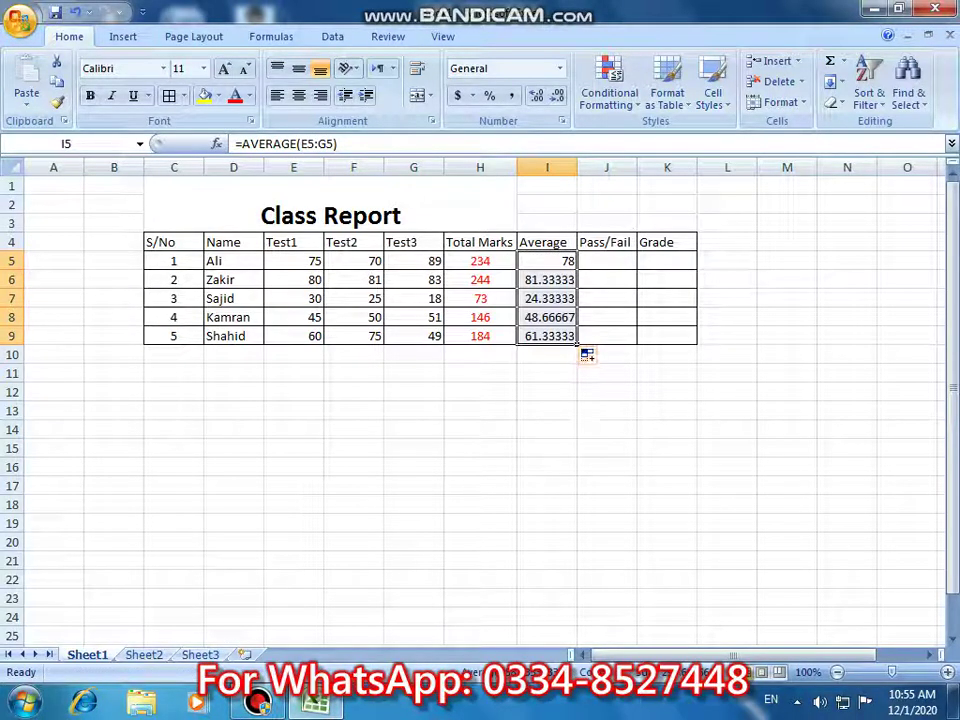
{"action": "key", "text": "Delete"}
Enter the formula =average(E5:G5) in I5 and fill it down through I9.
{"action": "left_click", "coordinate": [575, 265]}
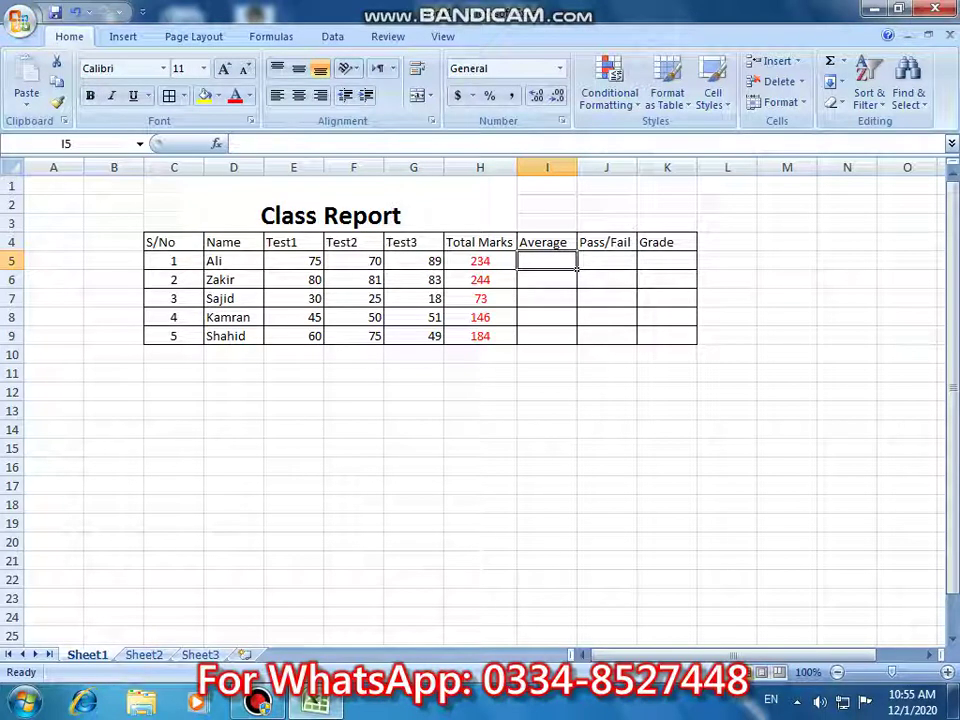
{"action": "type", "text": "="}
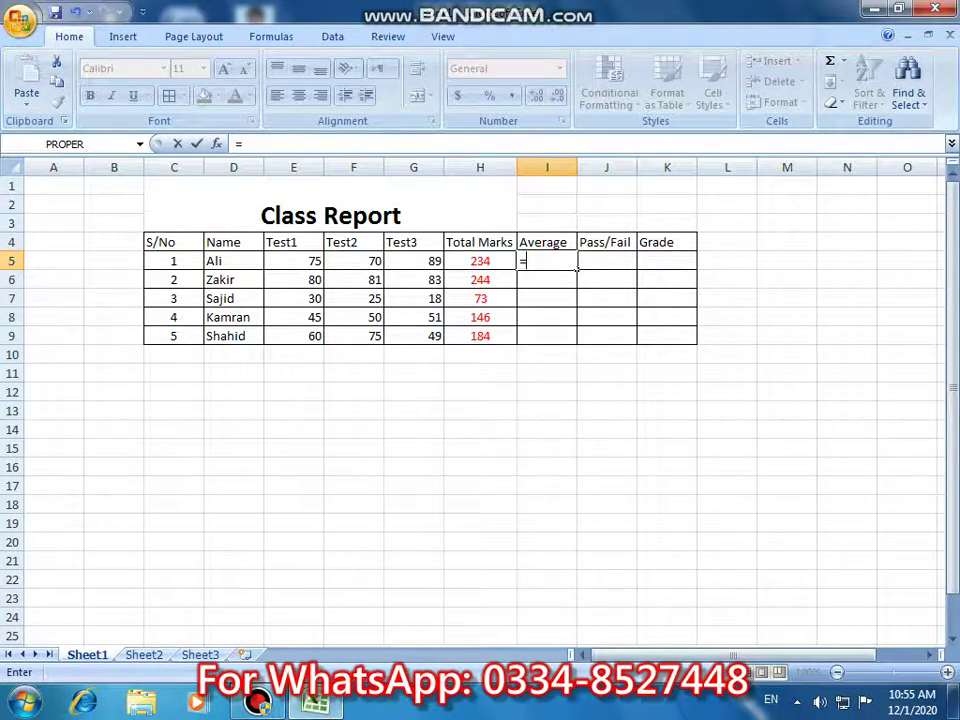
{"action": "type", "text": "average"}
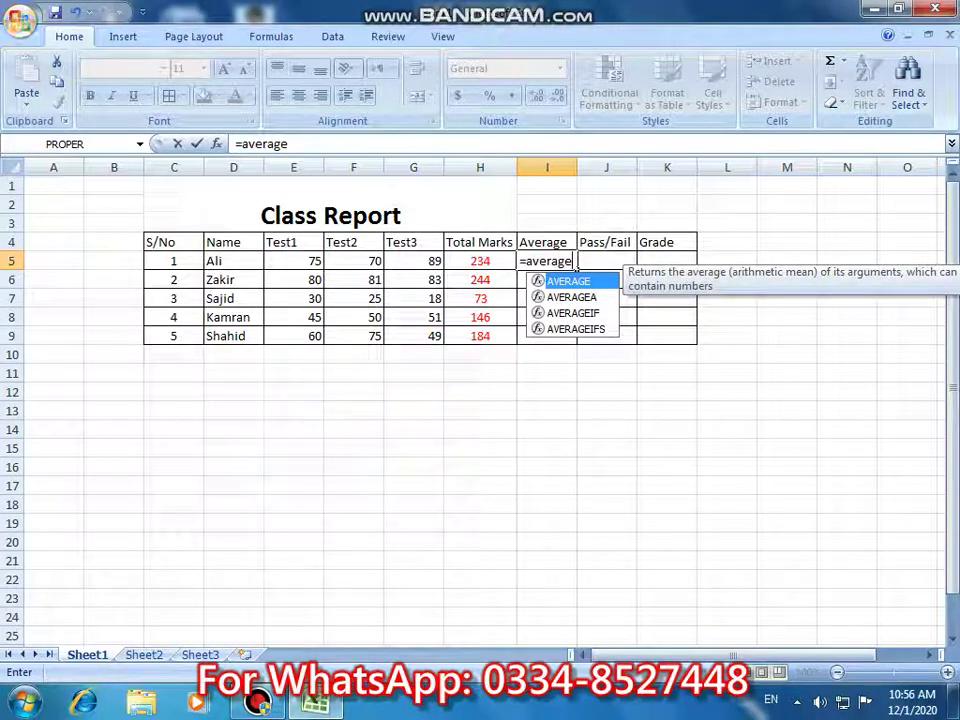
{"action": "type", "text": "("}
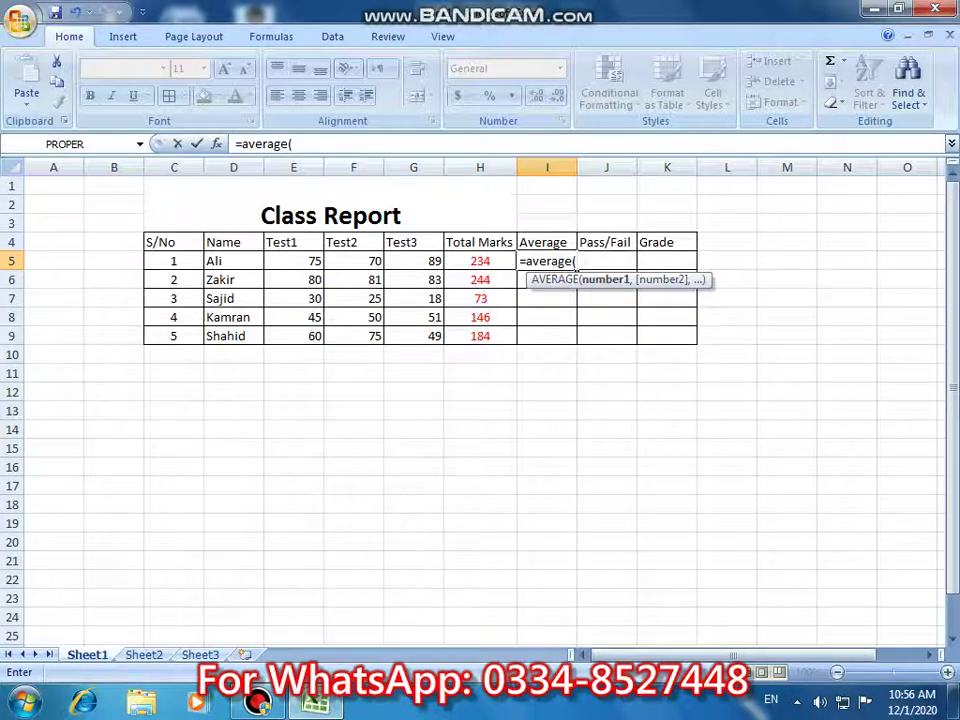
{"action": "left_click", "coordinate": [293, 261]}
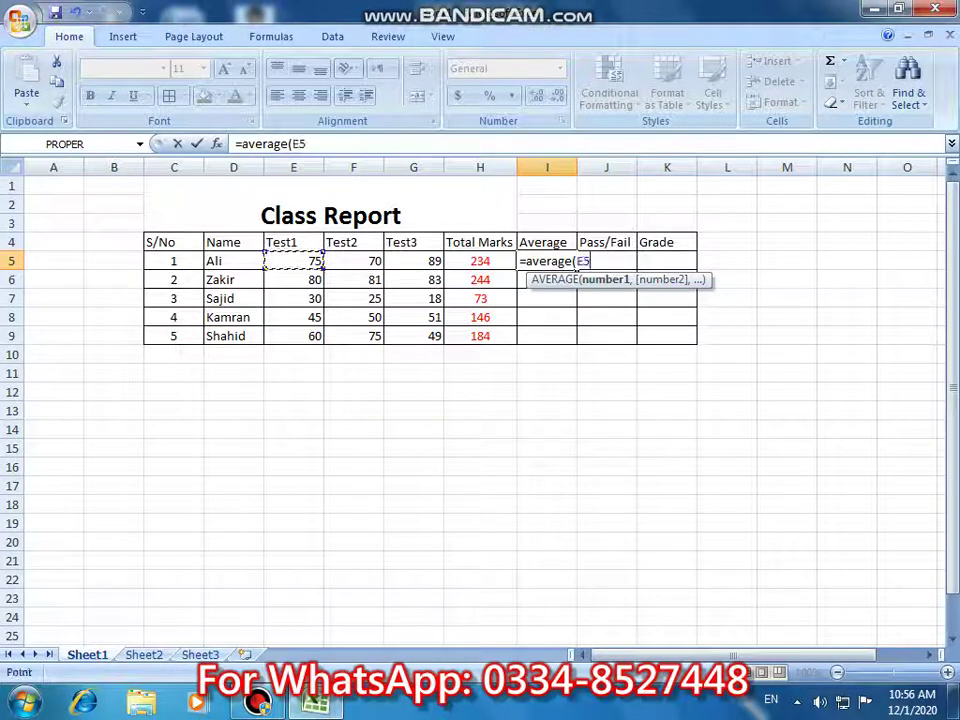
{"action": "left_click_drag", "start_coordinate": [293, 261], "coordinate": [410, 263]}
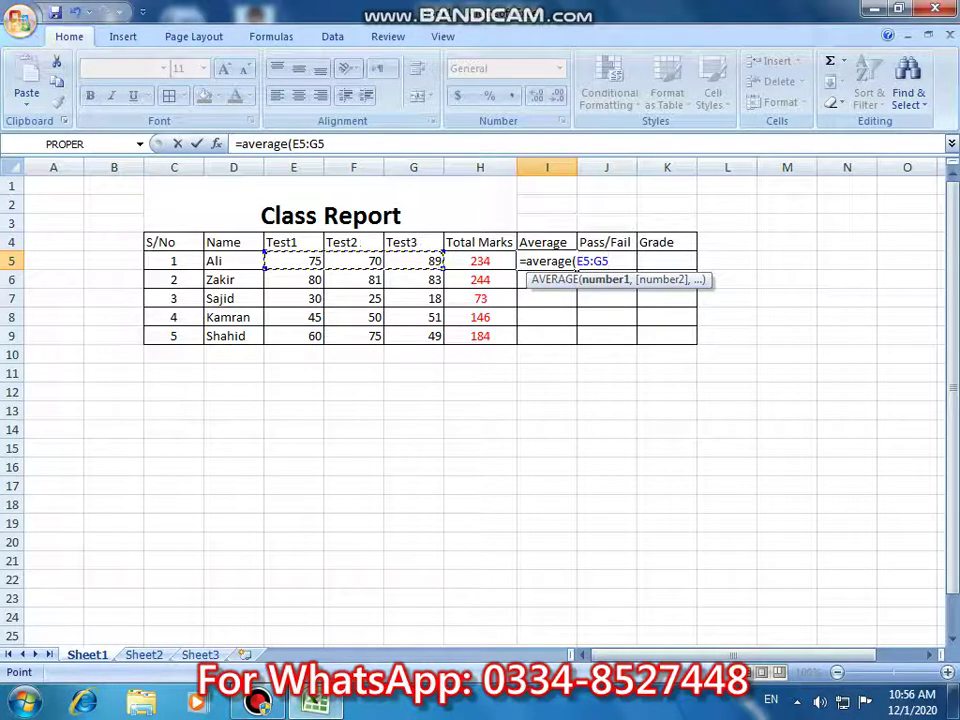
{"action": "type", "text": ")"}
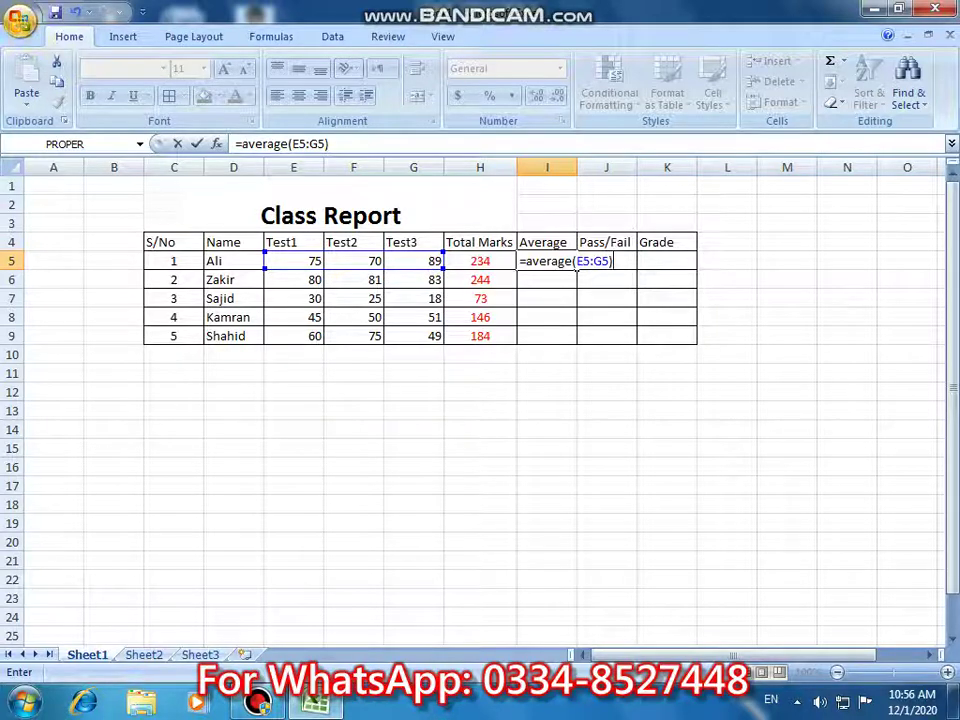
{"action": "key", "text": "Return"}
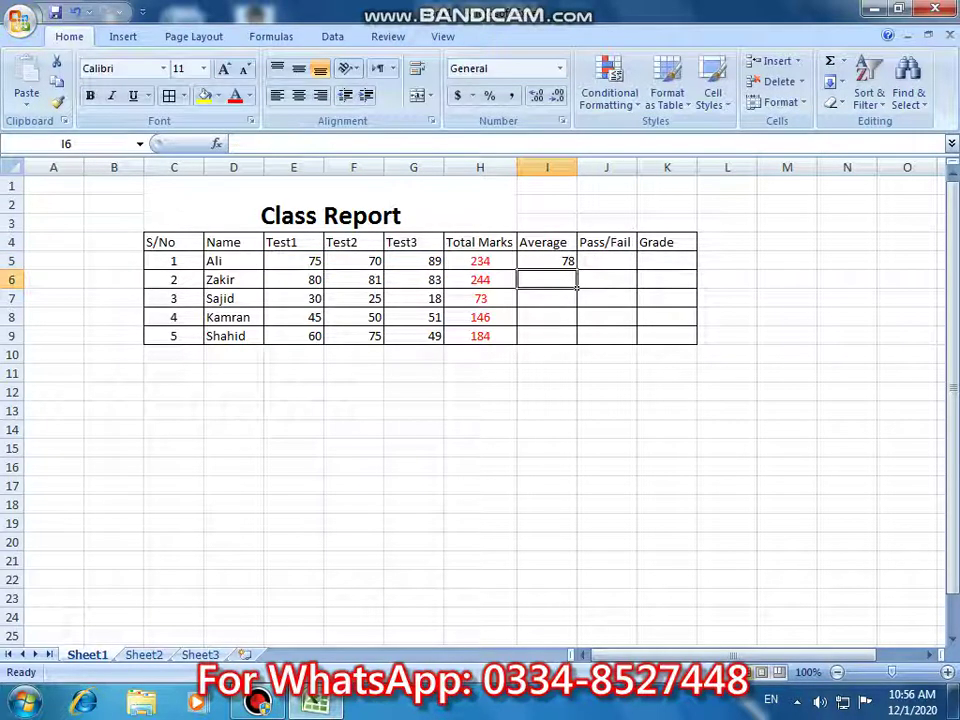
{"action": "left_click", "coordinate": [574, 265]}
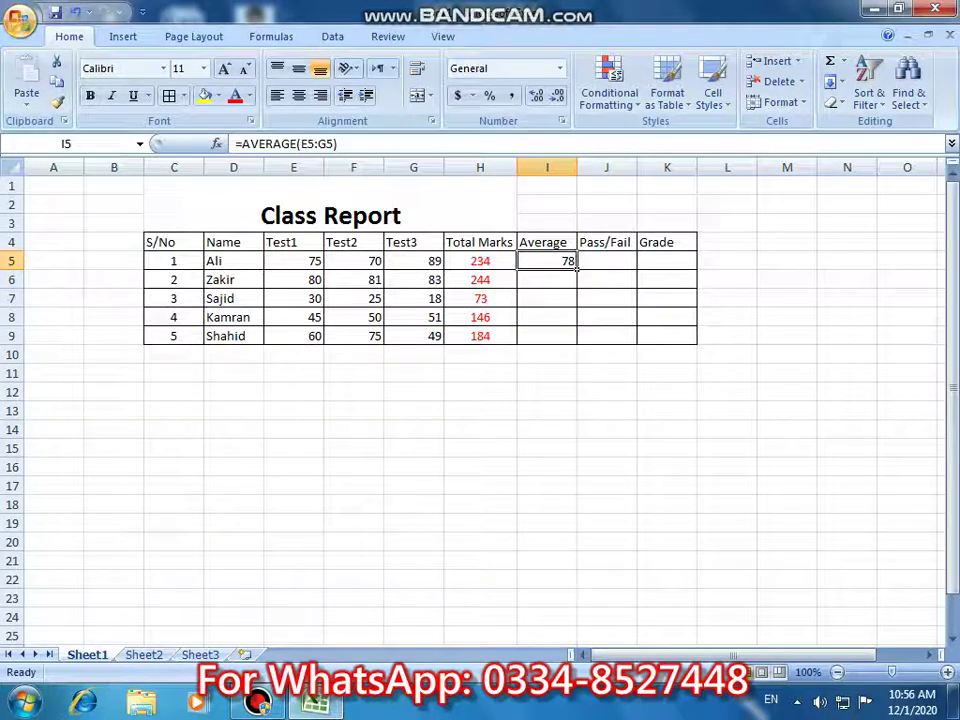
{"action": "left_click_drag", "start_coordinate": [576, 268], "coordinate": [576, 338]}
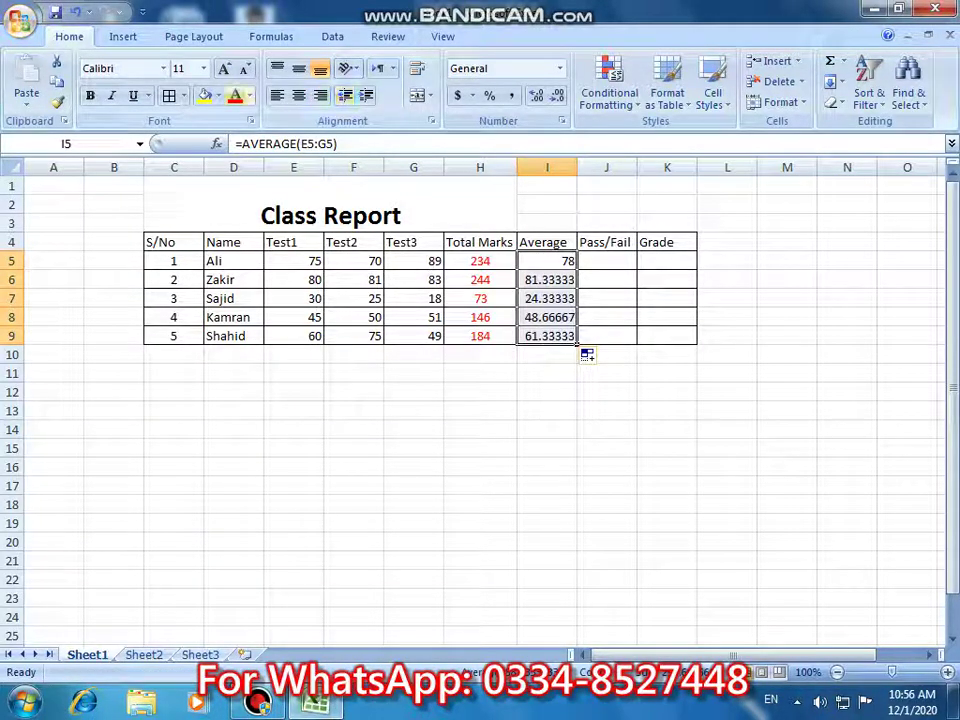
Format the averages in I5:I9 with a red font, centred alignment and two decimal places.
{"action": "left_click", "coordinate": [249, 95]}
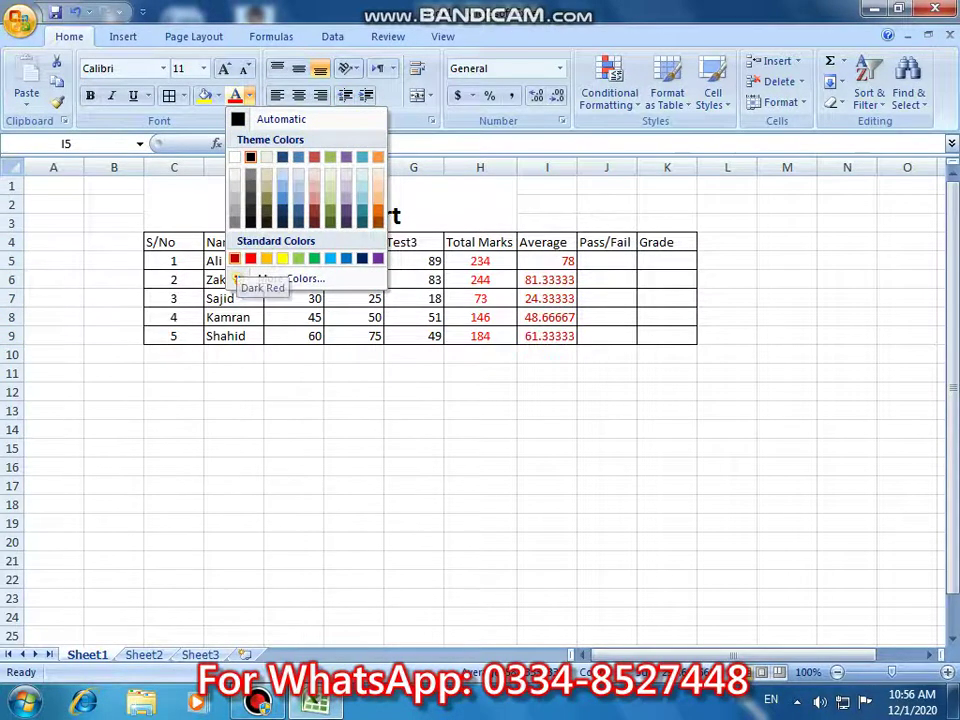
{"action": "left_click", "coordinate": [250, 259]}
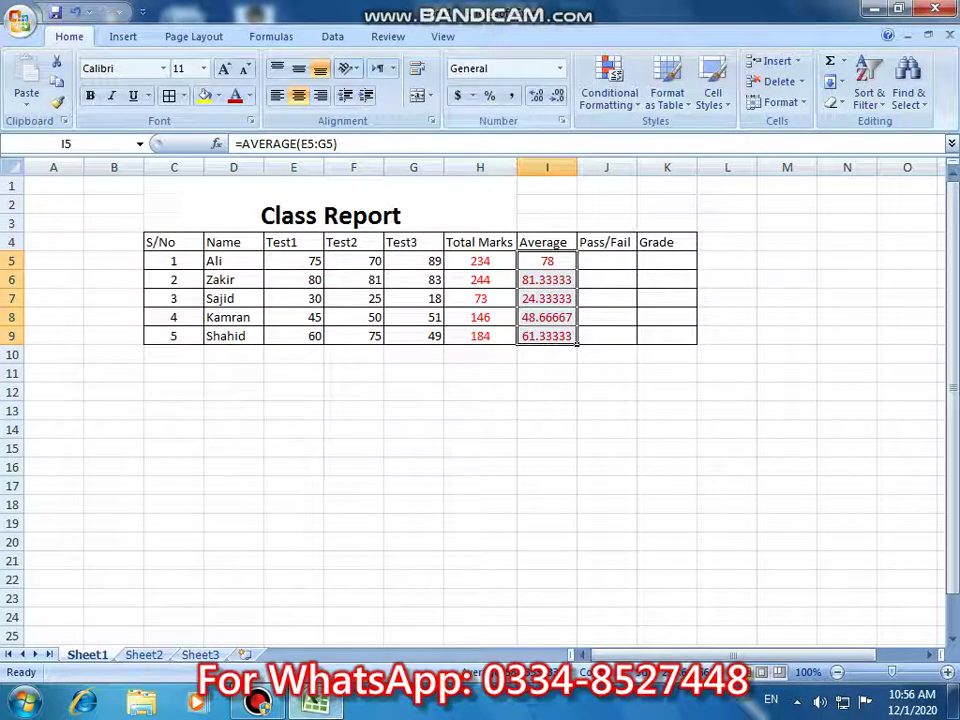
{"action": "left_click", "coordinate": [535, 96]}
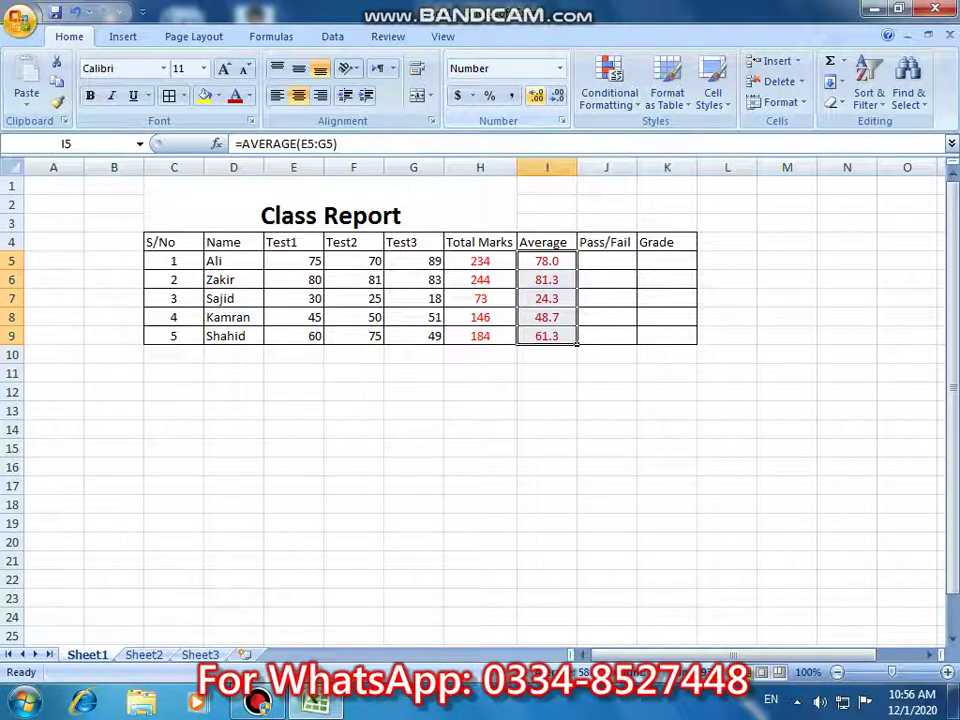
{"action": "left_click", "coordinate": [556, 96]}
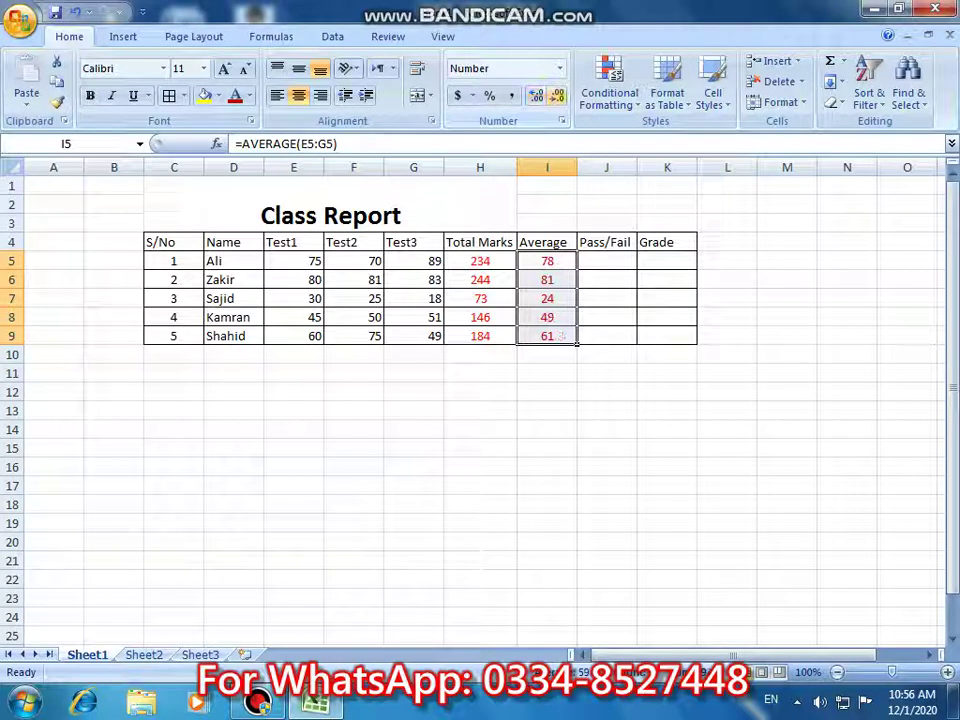
{"action": "left_click", "coordinate": [535, 96]}
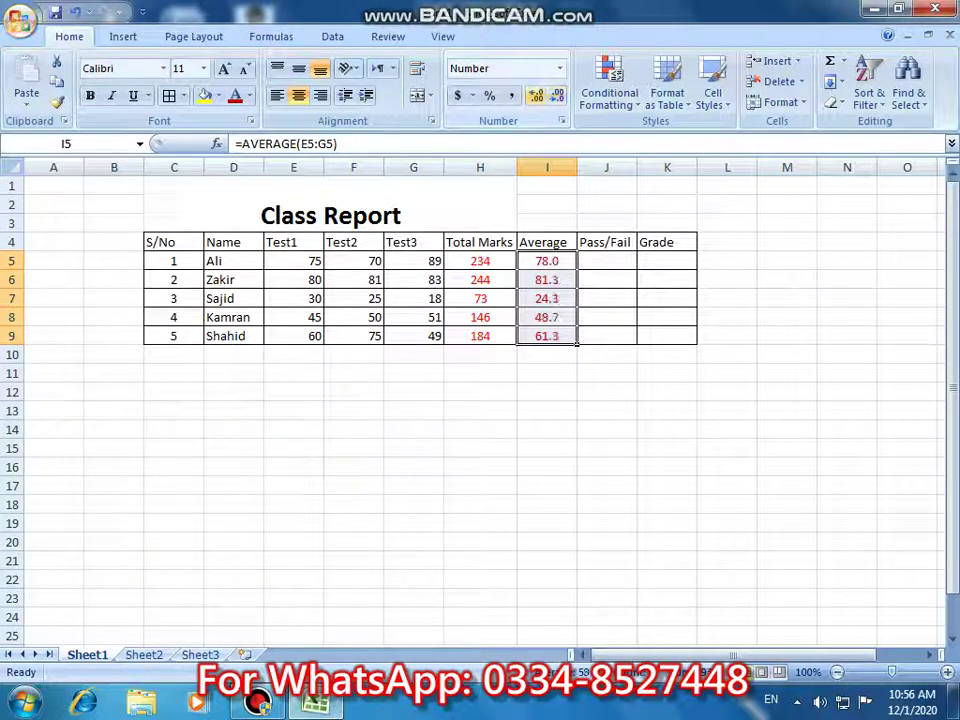
{"action": "left_click", "coordinate": [535, 96]}
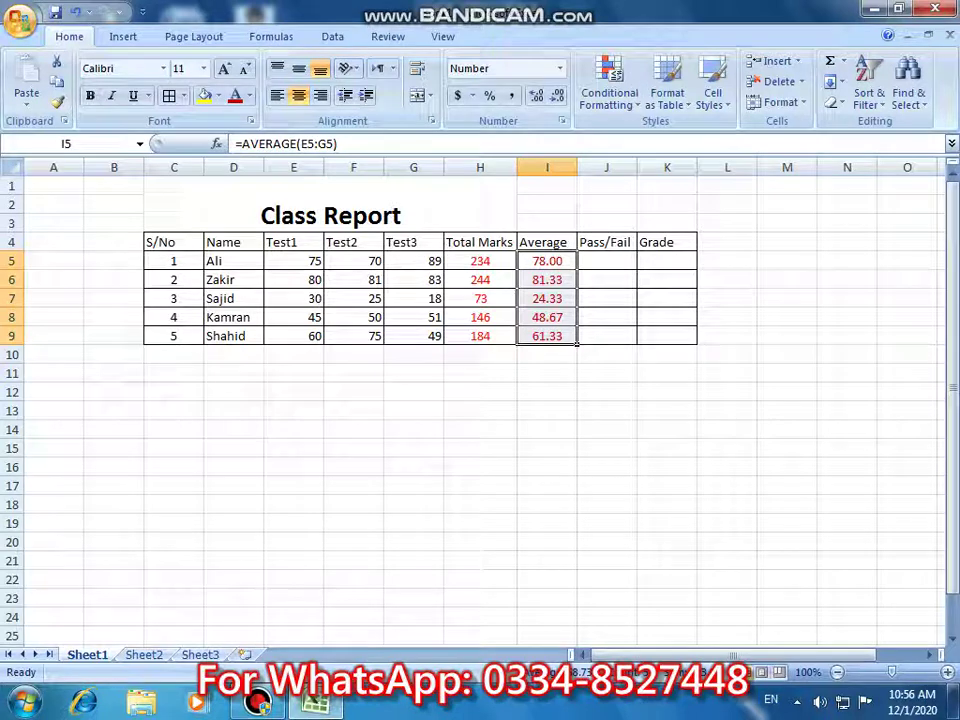
Try the pass/fail formula =IF(I5<40,"fail","Pass") in J5, accepting the proposed correction of the missing quotation mark.
{"action": "left_click", "coordinate": [633, 264]}
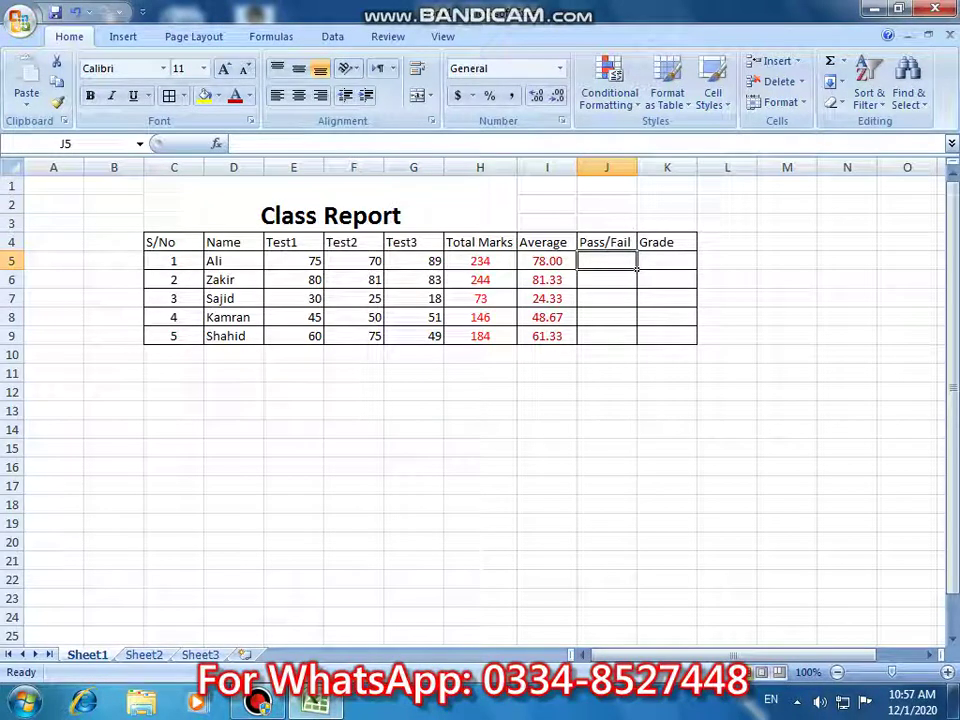
{"action": "type", "text": "="}
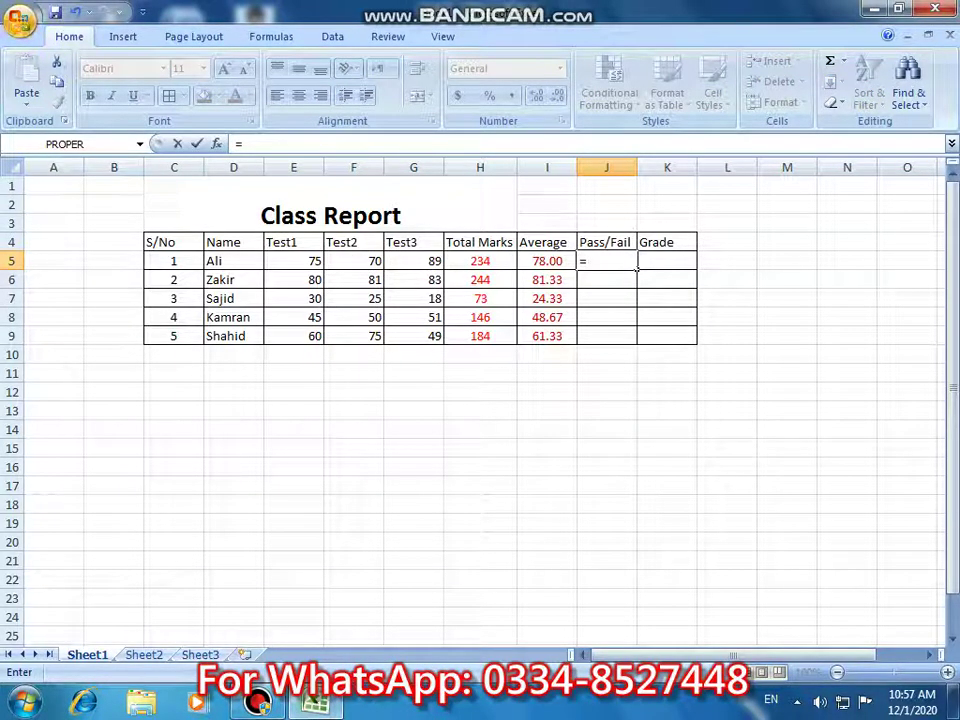
{"action": "type", "text": "if("}
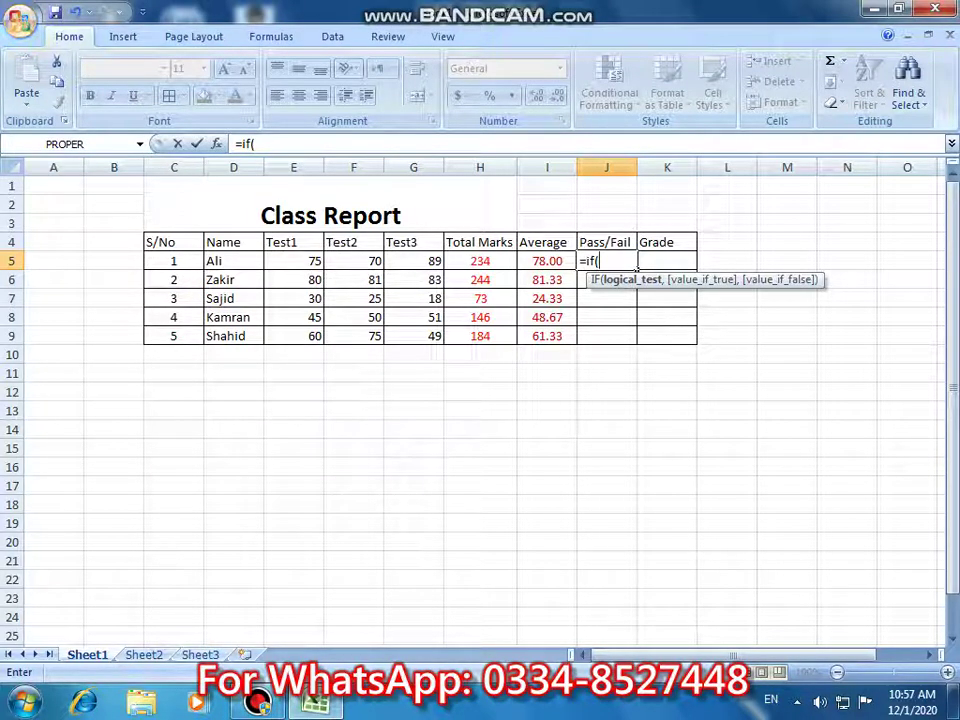
{"action": "key", "text": "Left"}
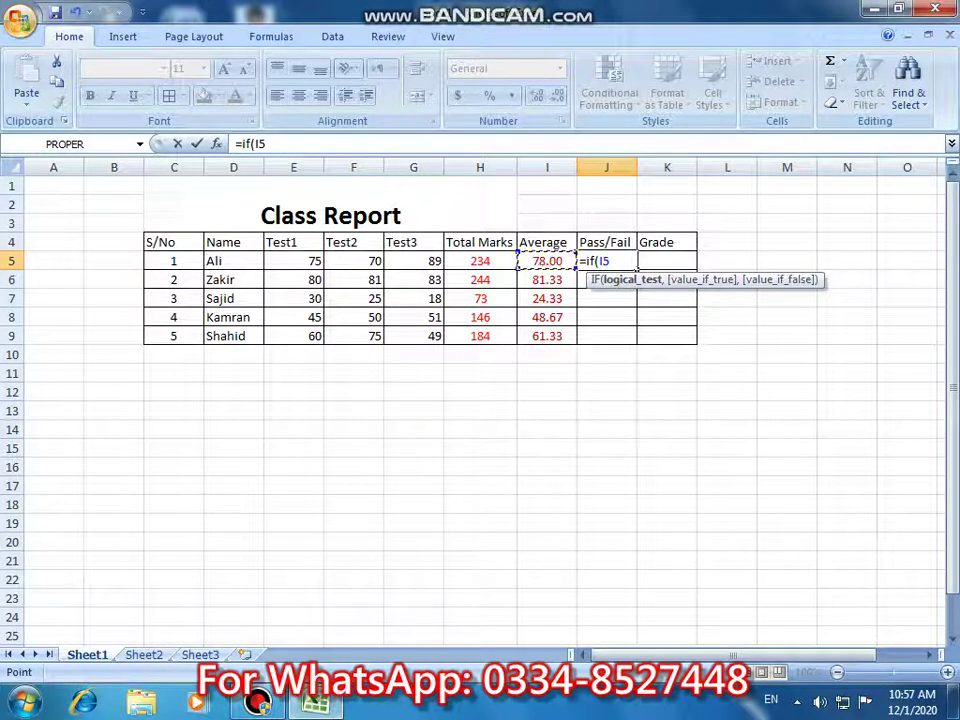
{"action": "type", "text": "<40"}
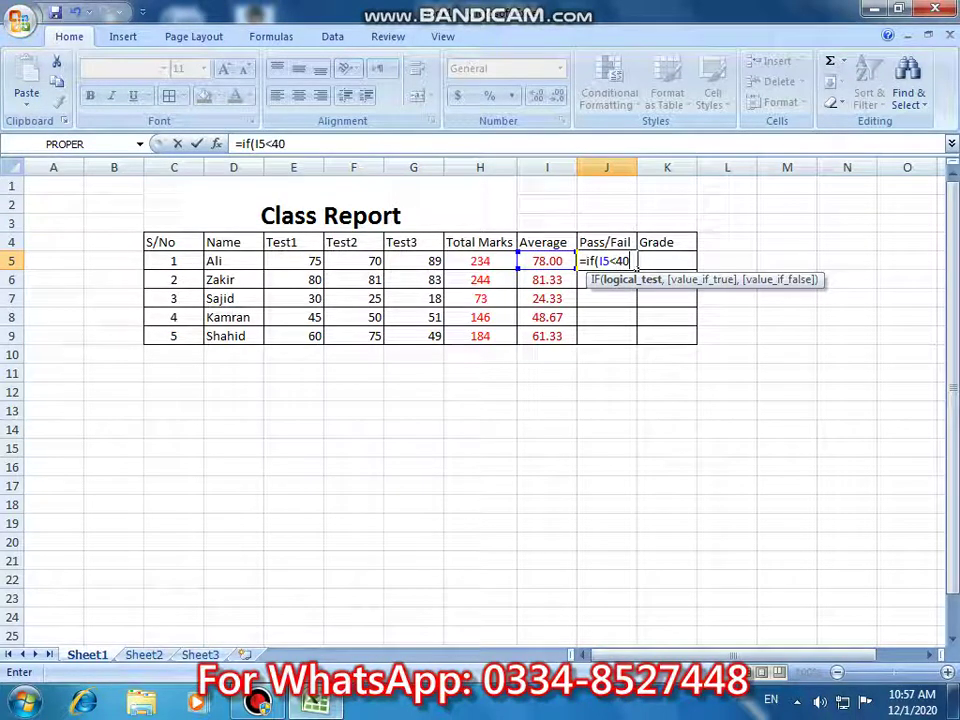
{"action": "type", "text": ","}
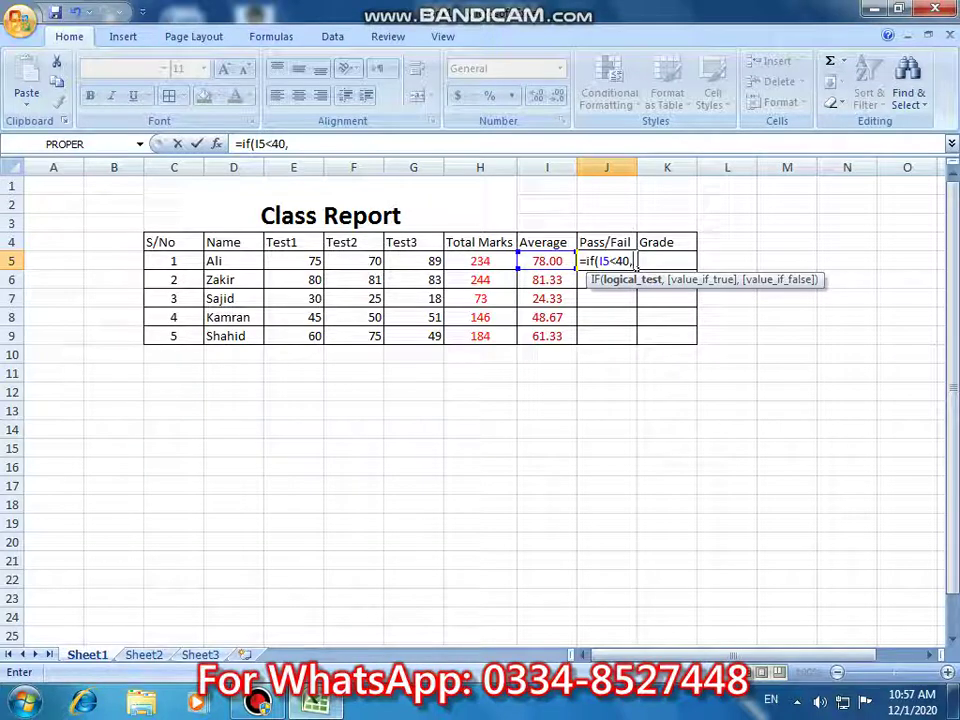
{"action": "type", "text": "\""}
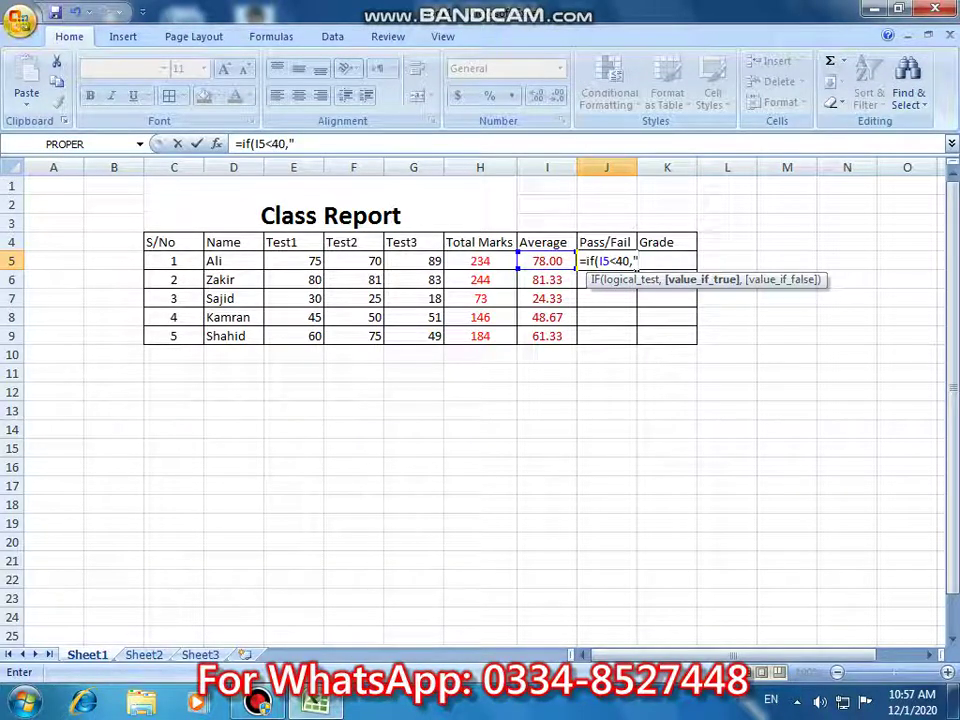
{"action": "type", "text": "fail"}
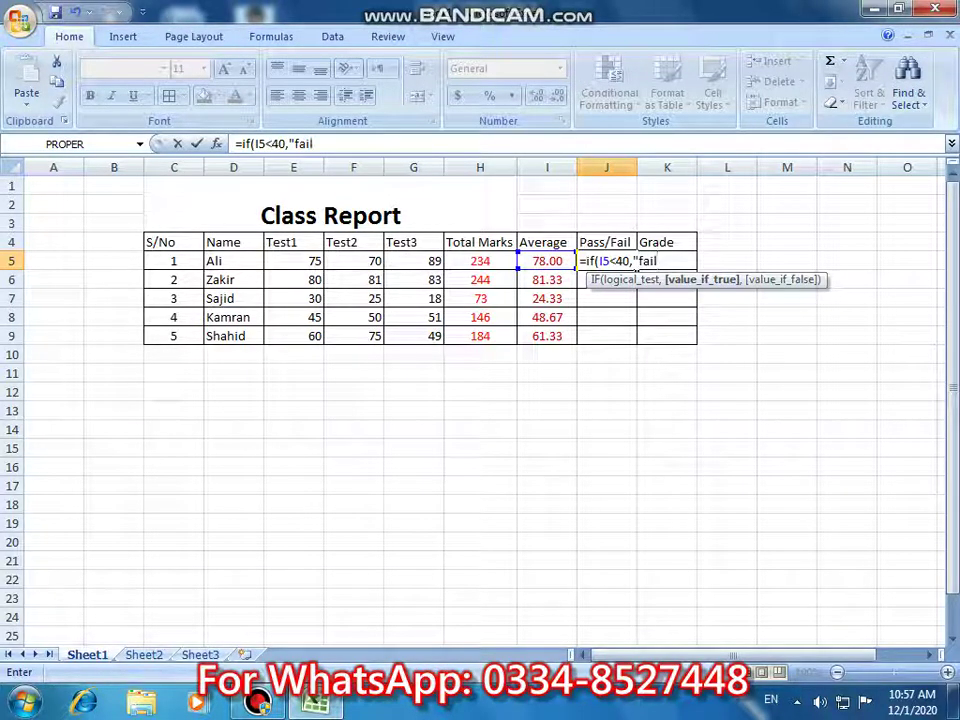
{"action": "type", "text": "\","}
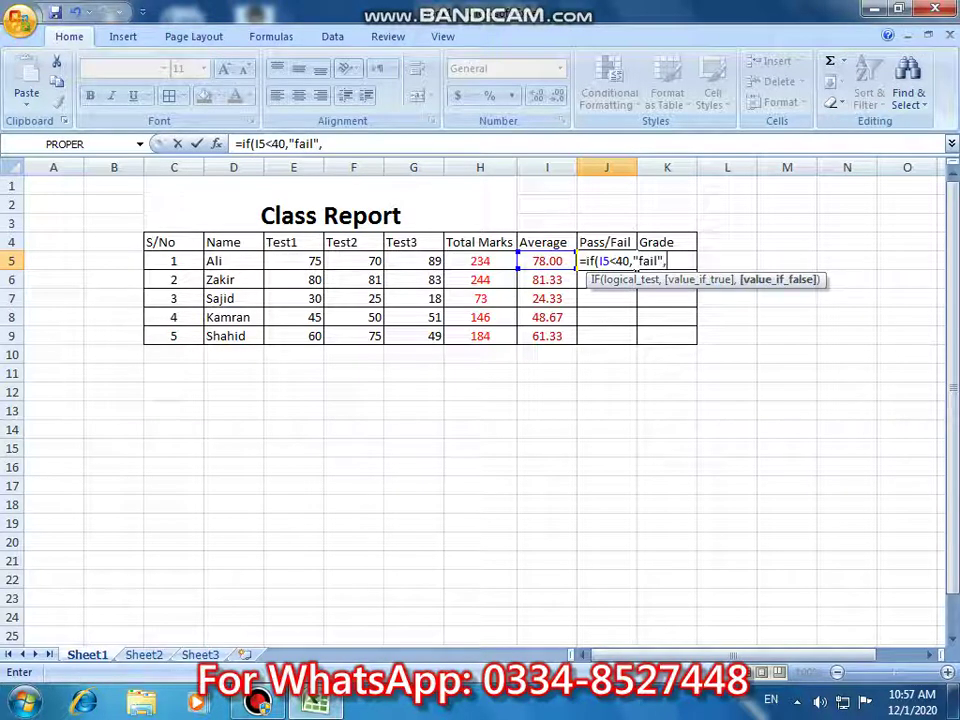
{"action": "type", "text": "Pass"}
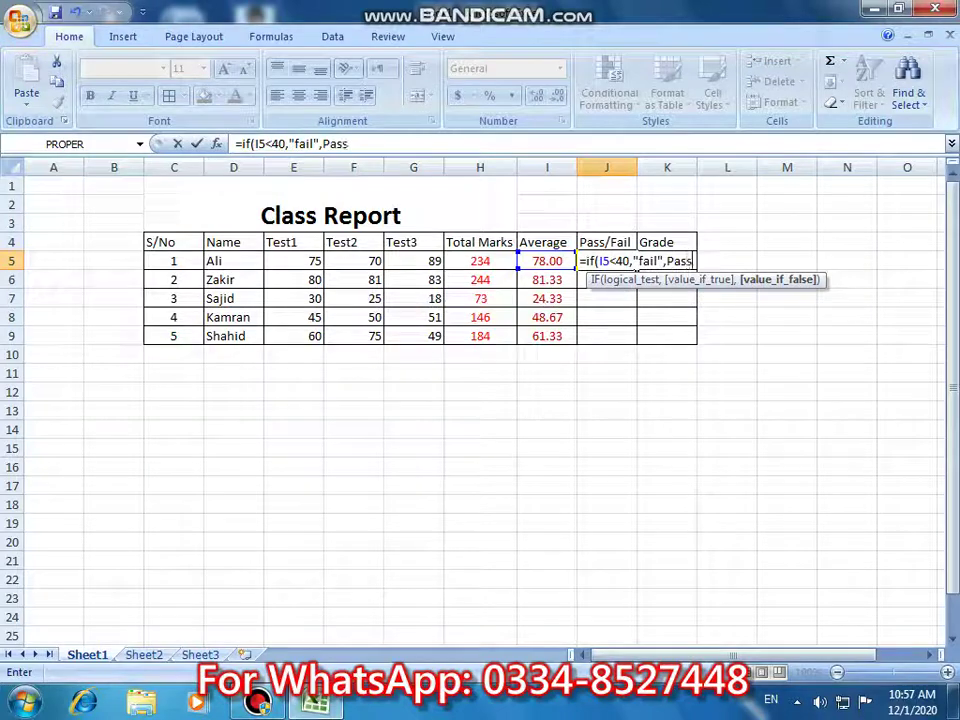
{"action": "type", "text": "\""}
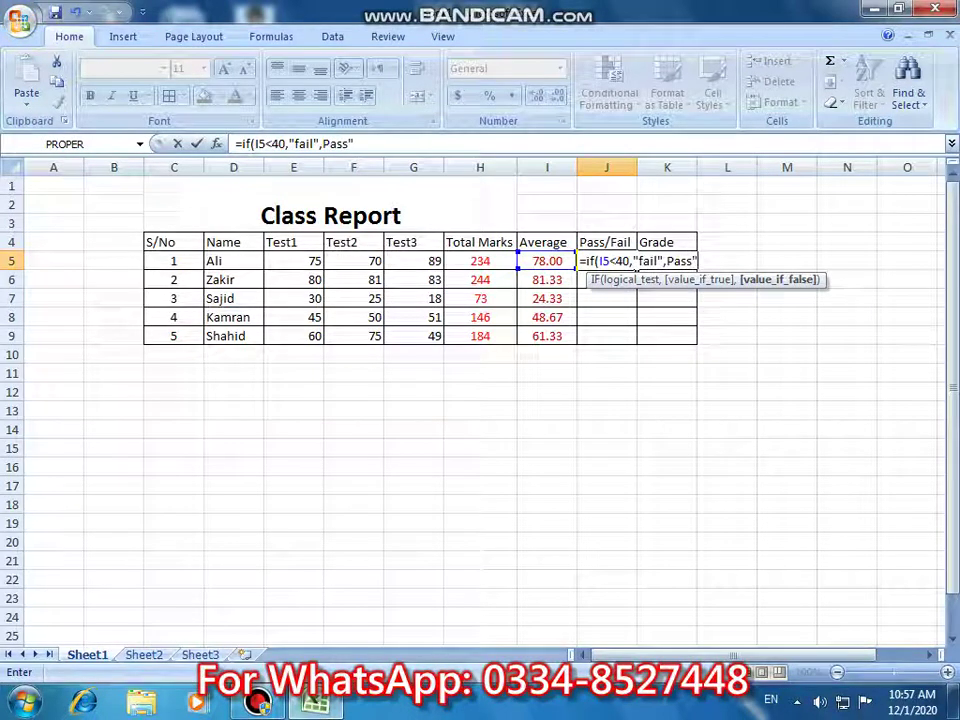
{"action": "type", "text": ")"}
{"action": "key", "text": "Return"}
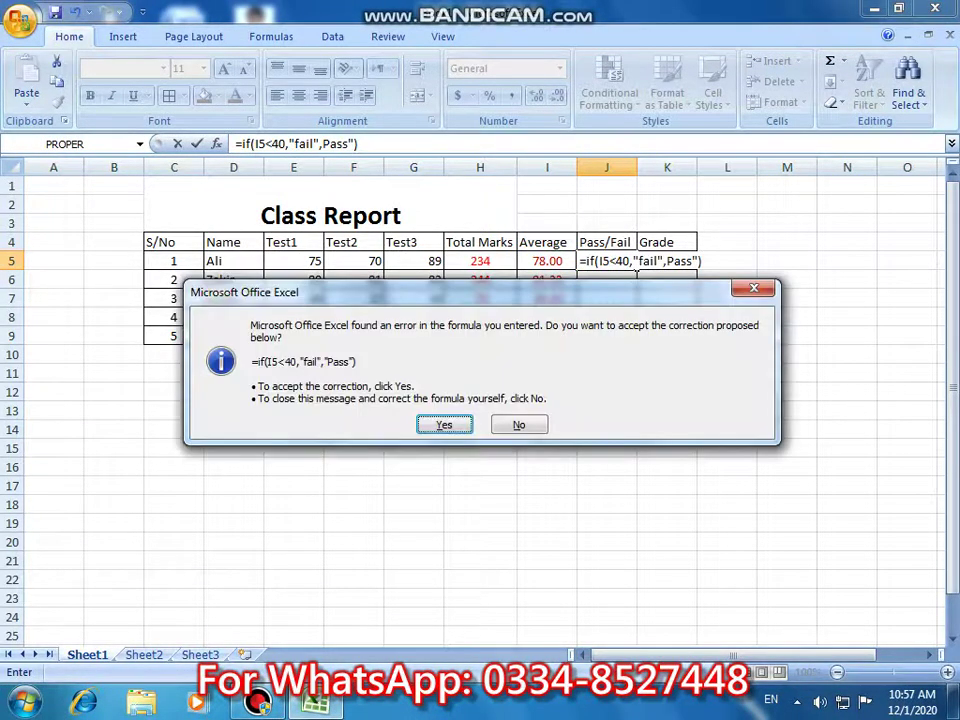
{"action": "key", "text": "Return"}
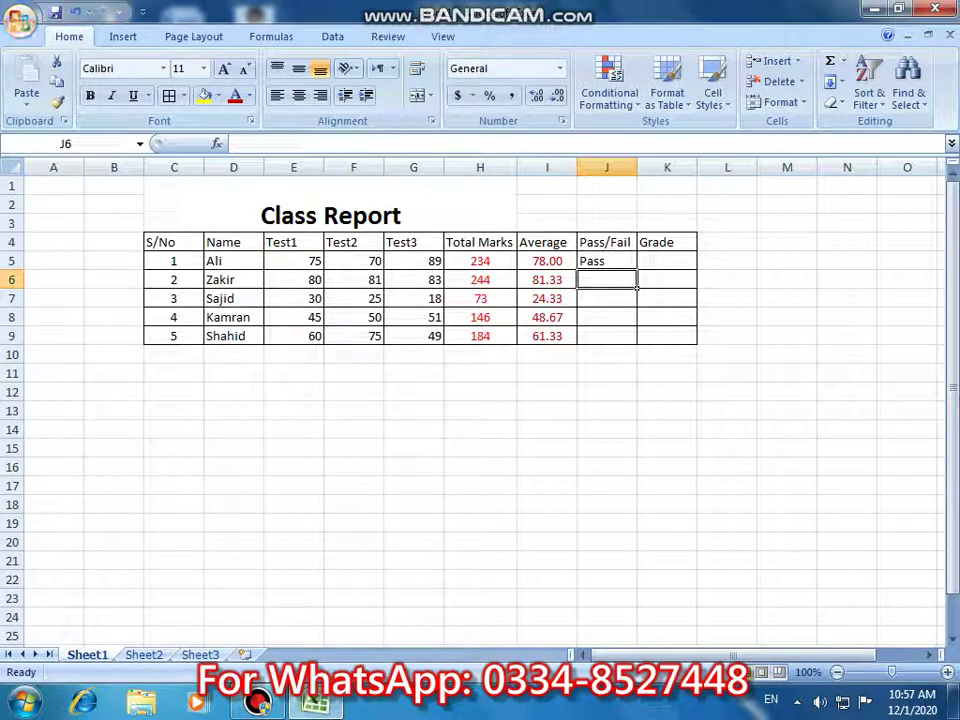
Fill the pass/fail formula from J5 down through J9, check J7's formula, and clear J5:J9.
{"action": "left_click", "coordinate": [606, 261]}
{"action": "left_click_drag", "start_coordinate": [636, 270], "coordinate": [636, 340]}
{"action": "left_click", "coordinate": [606, 392]}
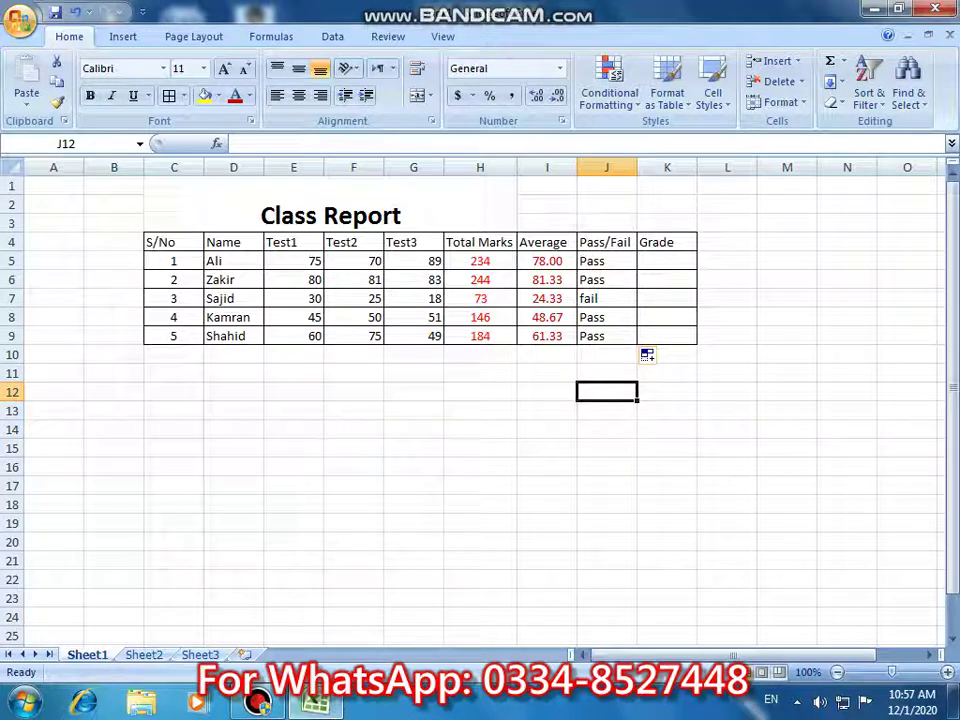
{"action": "left_click", "coordinate": [607, 298]}
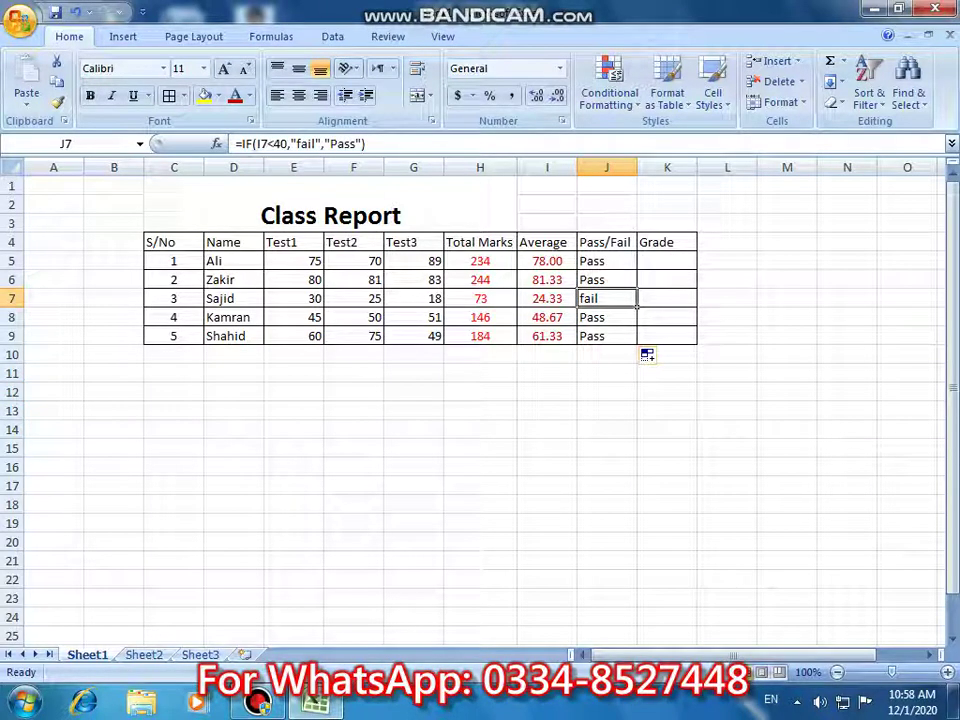
{"action": "left_click_drag", "start_coordinate": [607, 261], "coordinate": [607, 336]}
{"action": "key", "text": "Delete"}
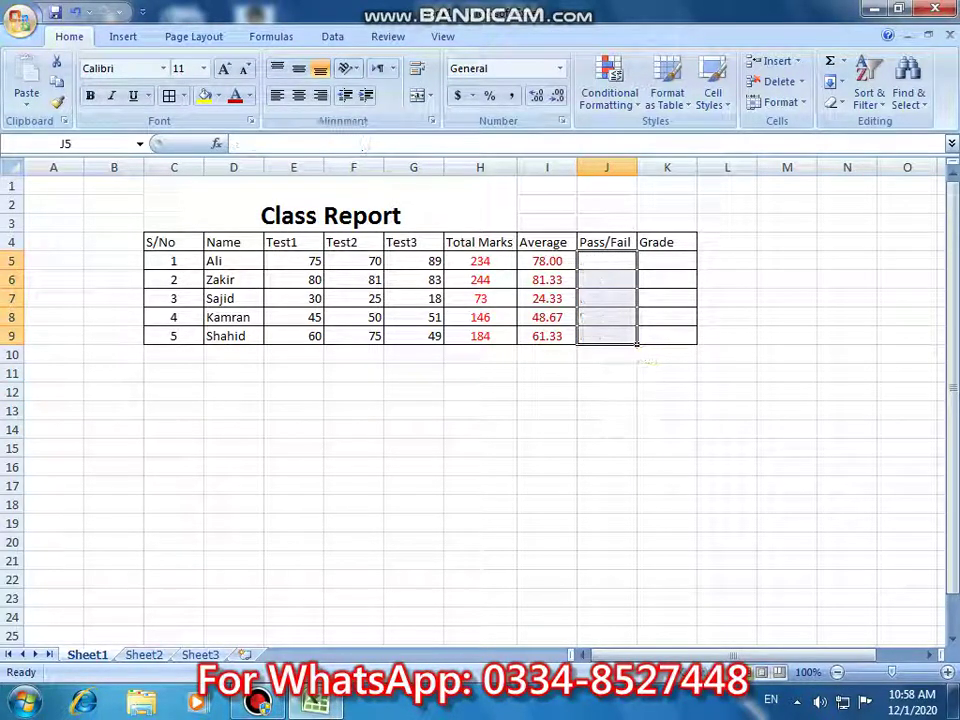
Enter the formula =IF(I5<33,"fail","pass") in J5 and fill it down through J9.
{"action": "left_click", "coordinate": [607, 261]}
{"action": "type", "text": "=if("}
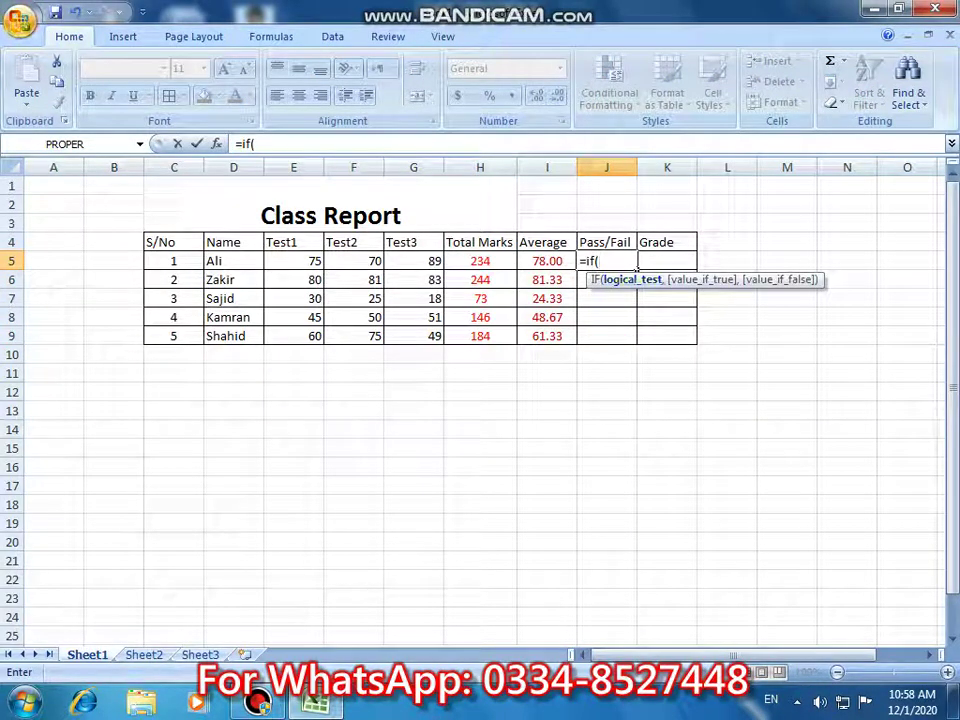
{"action": "key", "text": "Left"}
{"action": "type", "text": "<"}
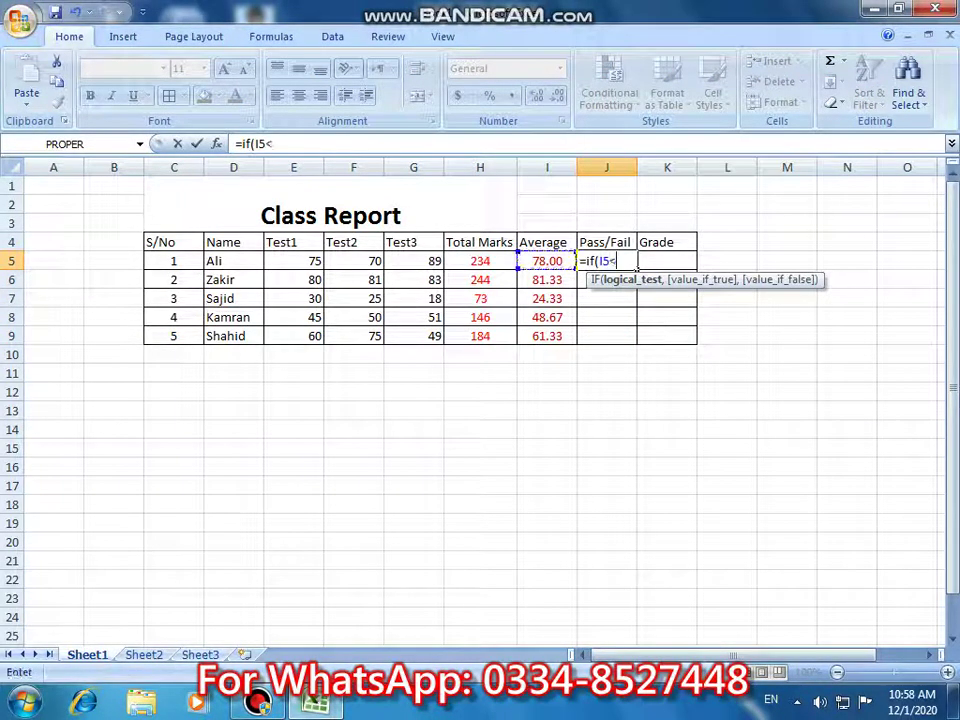
{"action": "type", "text": "33"}
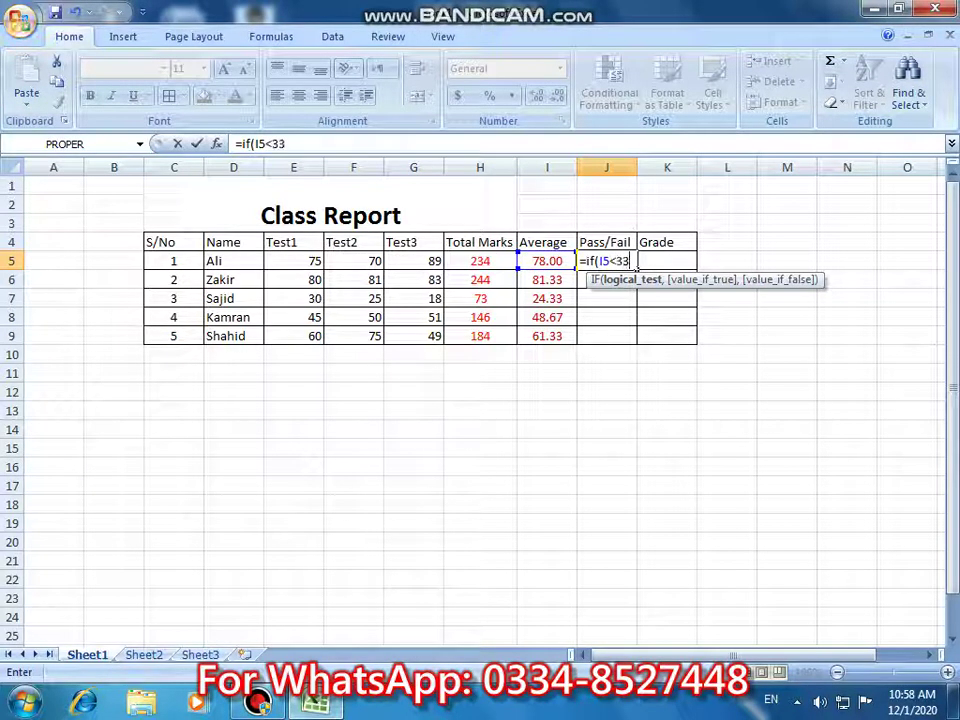
{"action": "type", "text": ",\""}
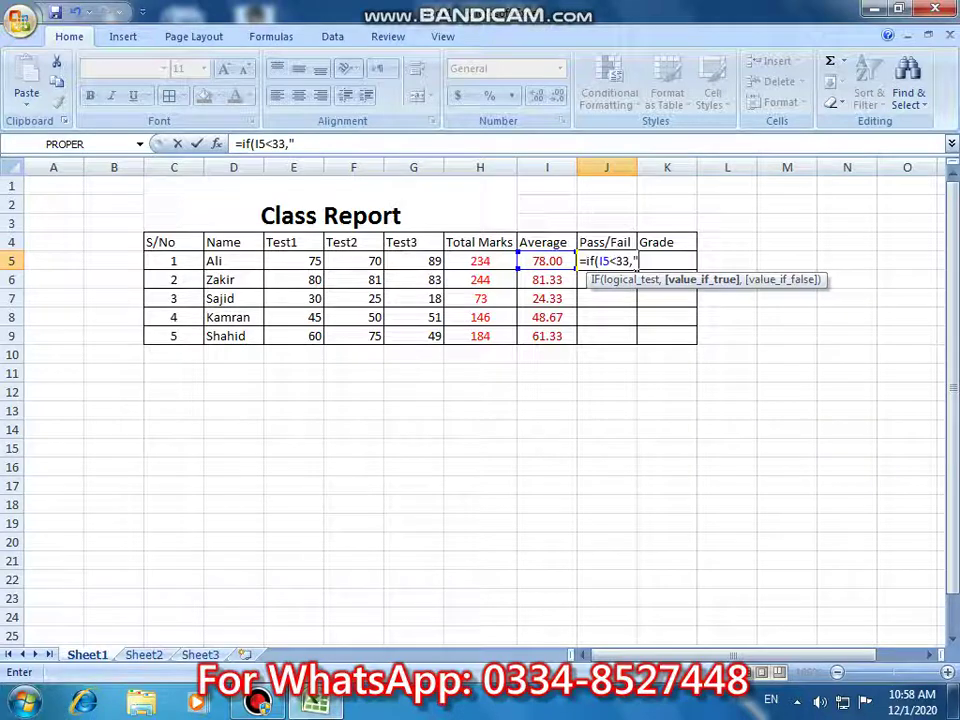
{"action": "type", "text": "fai"}
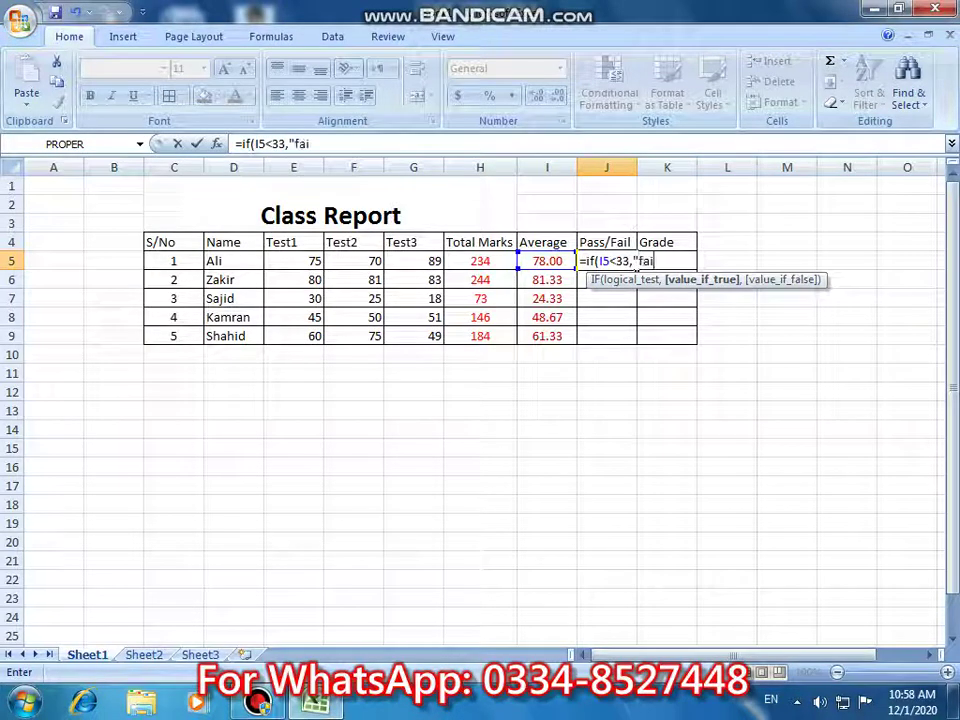
{"action": "type", "text": "l\","}
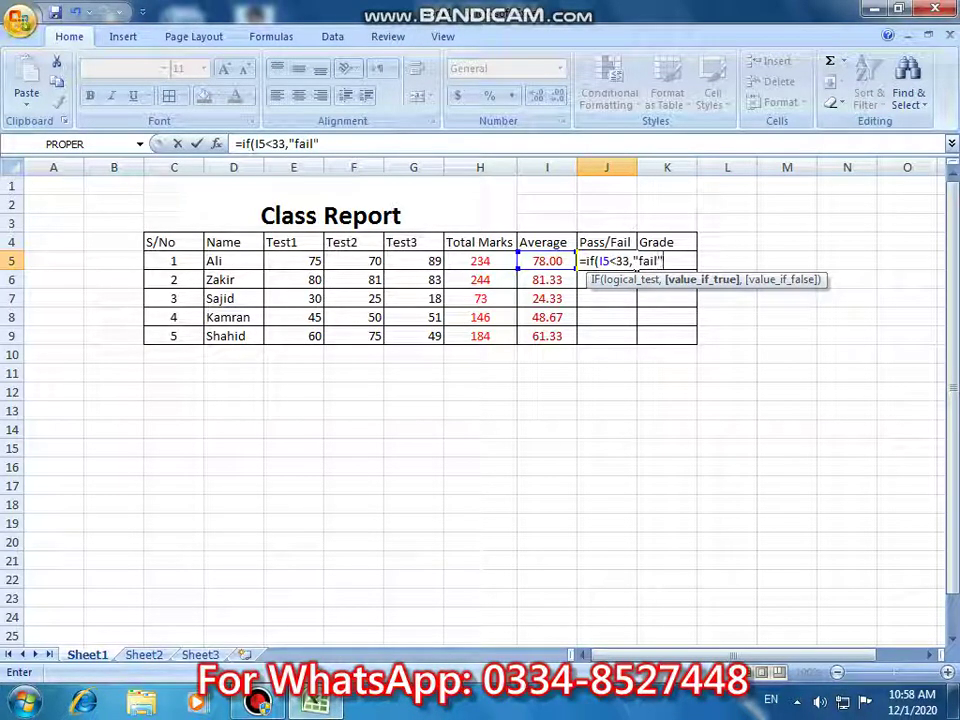
{"action": "type", "text": "\"pass"}
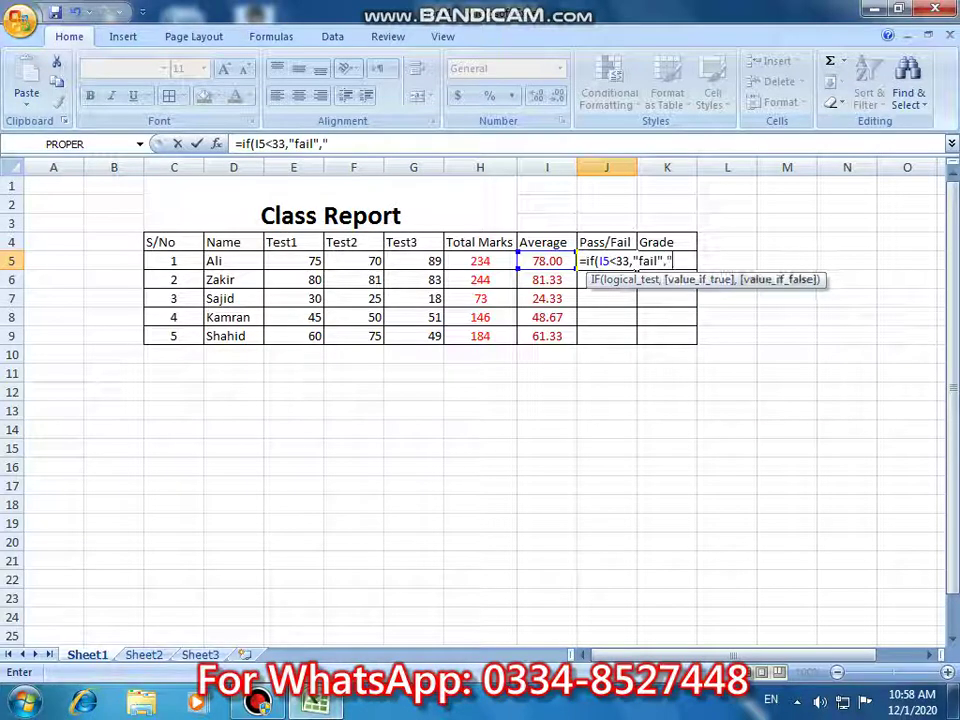
{"action": "type", "text": "\")"}
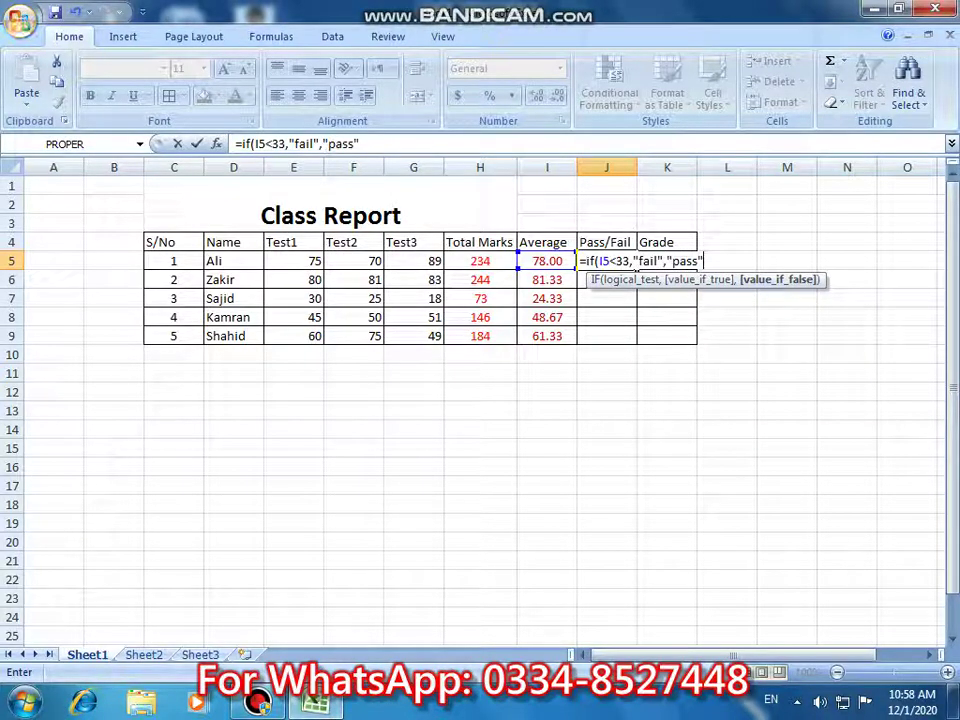
{"action": "key", "text": "Return"}
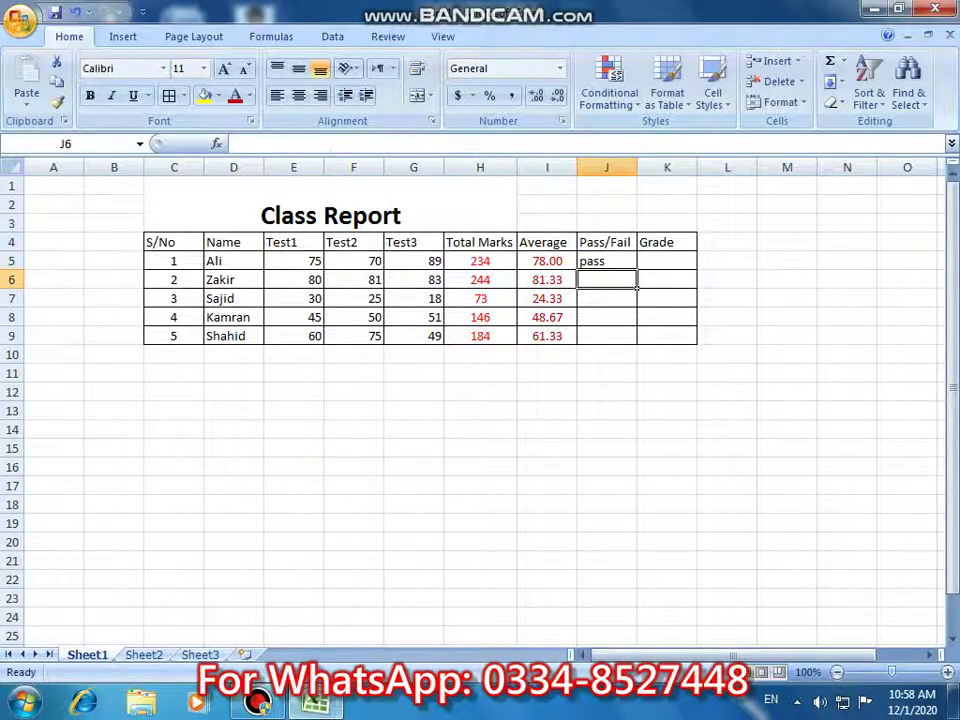
{"action": "left_click", "coordinate": [610, 262]}
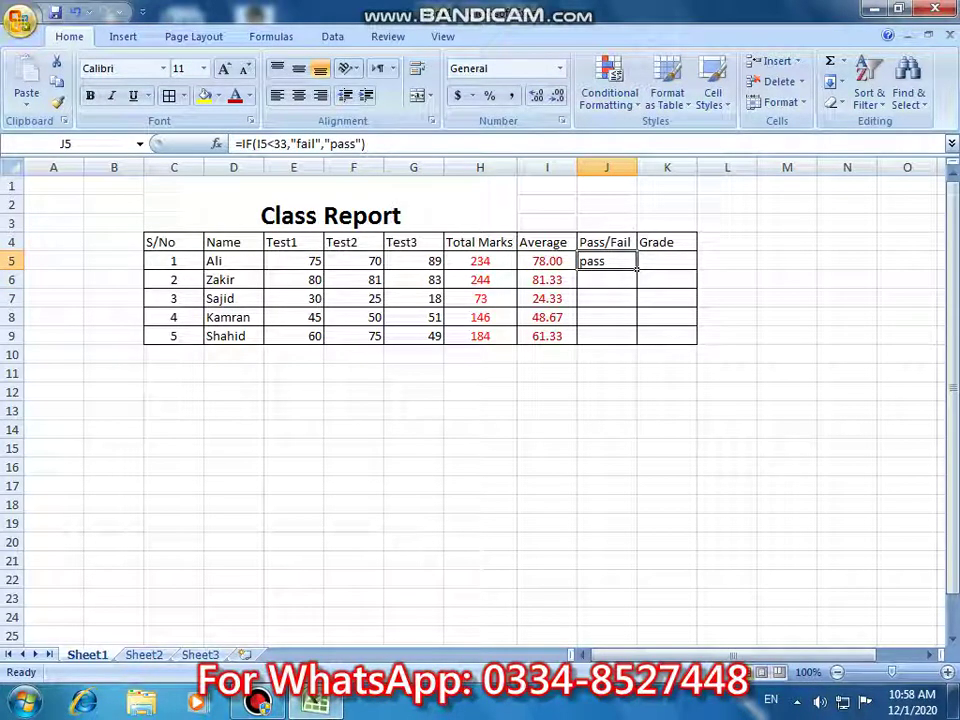
{"action": "left_click_drag", "start_coordinate": [636, 270], "coordinate": [636, 342]}
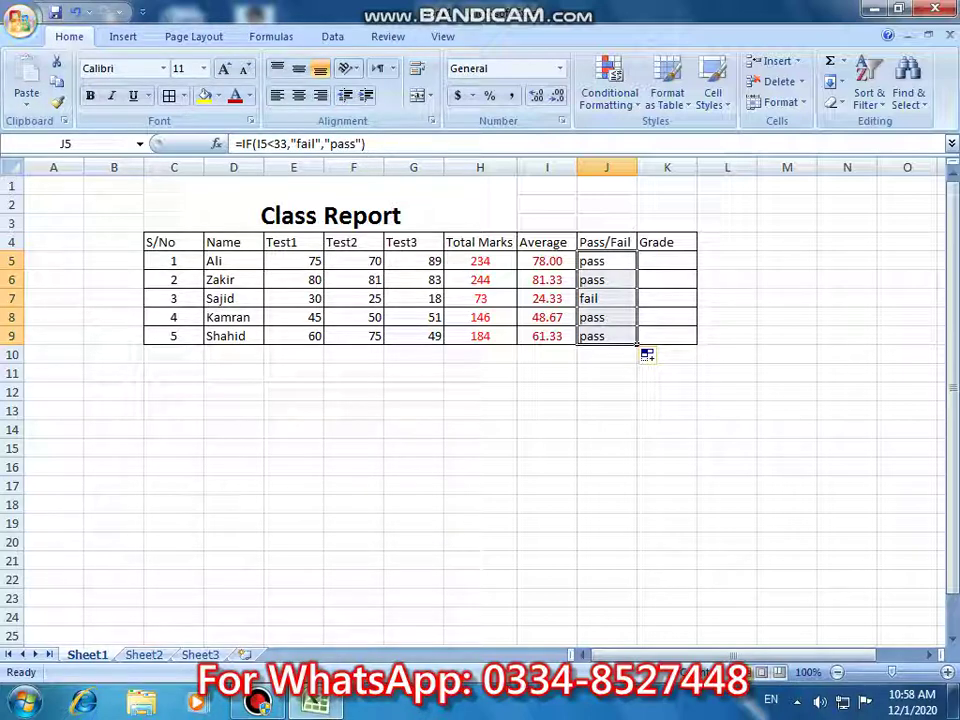
Save the workbook to the Desktop as an Excel Workbook named Class Report.
{"action": "left_click", "coordinate": [667, 261]}
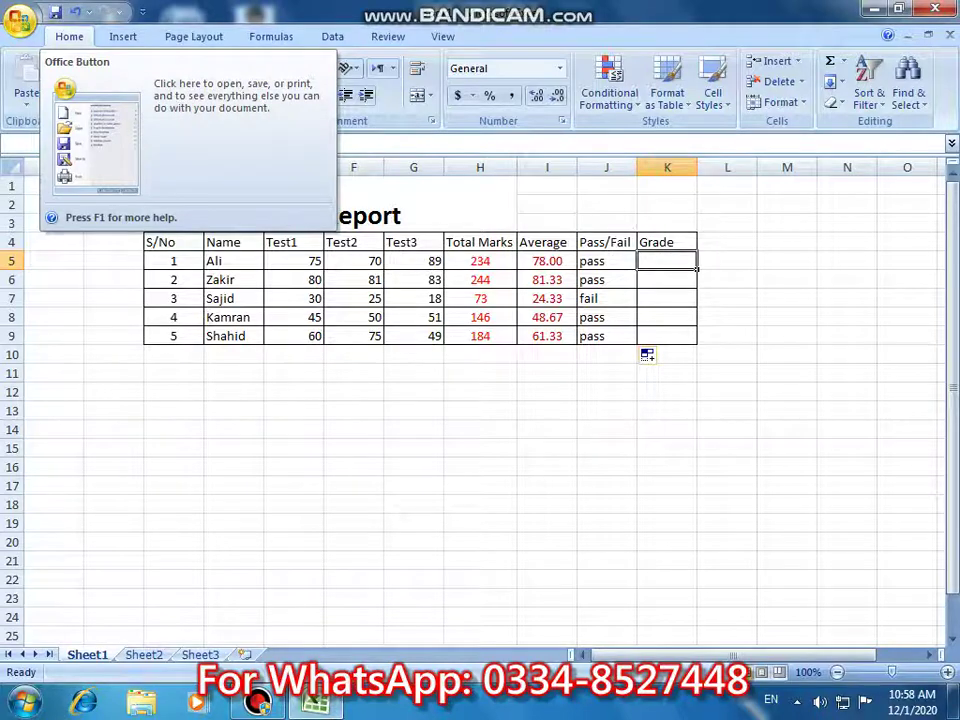
{"action": "left_click", "coordinate": [20, 20]}
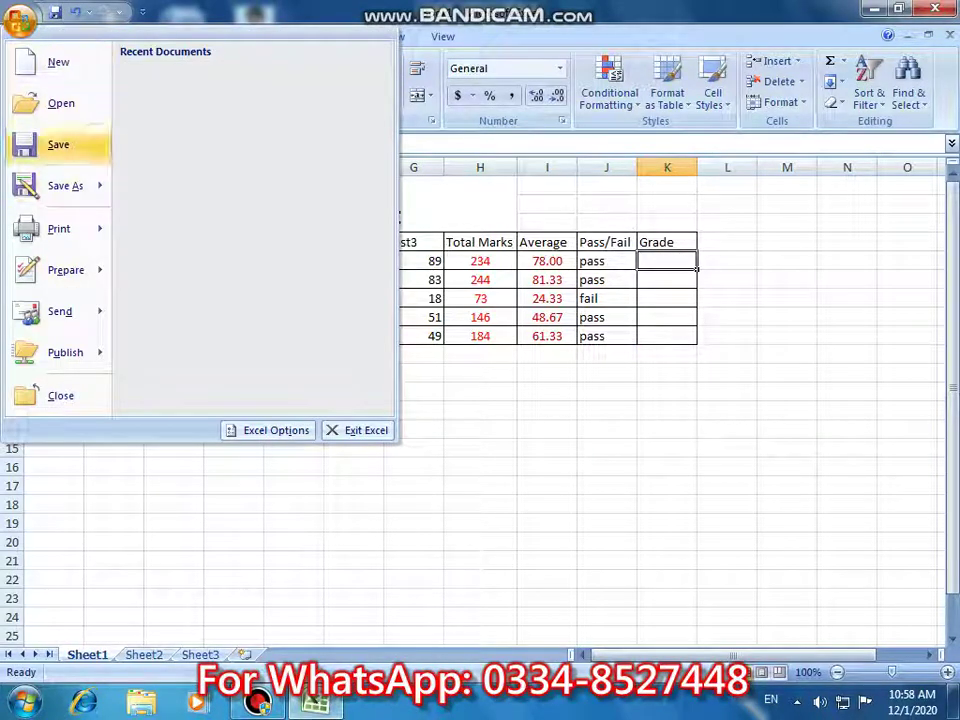
{"action": "left_click", "coordinate": [58, 144]}
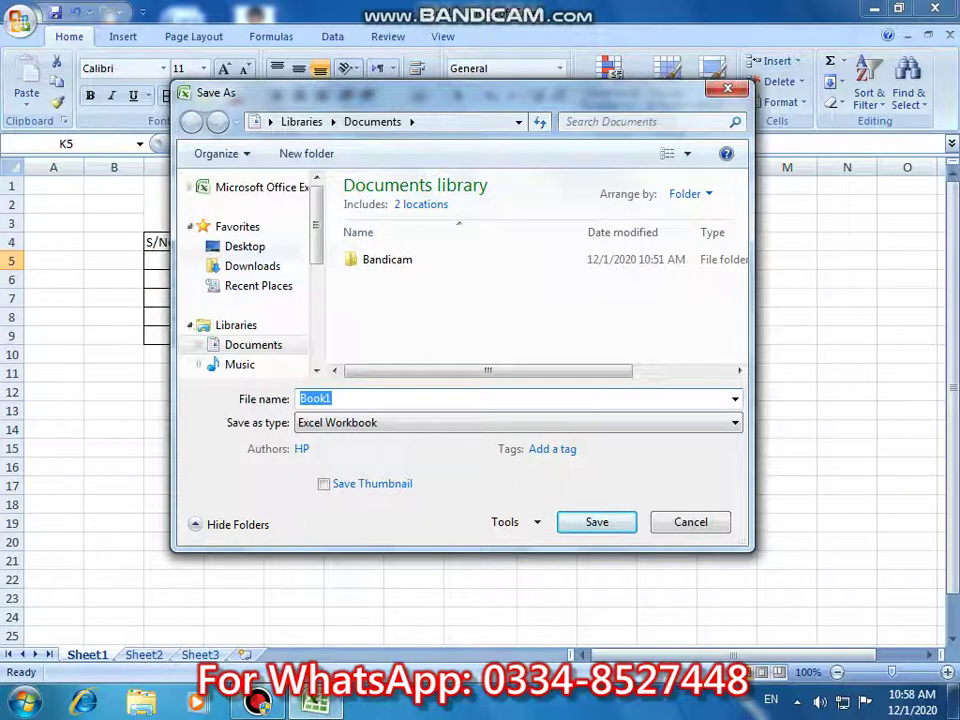
{"action": "left_click", "coordinate": [244, 246]}
{"action": "left_click", "coordinate": [316, 399]}
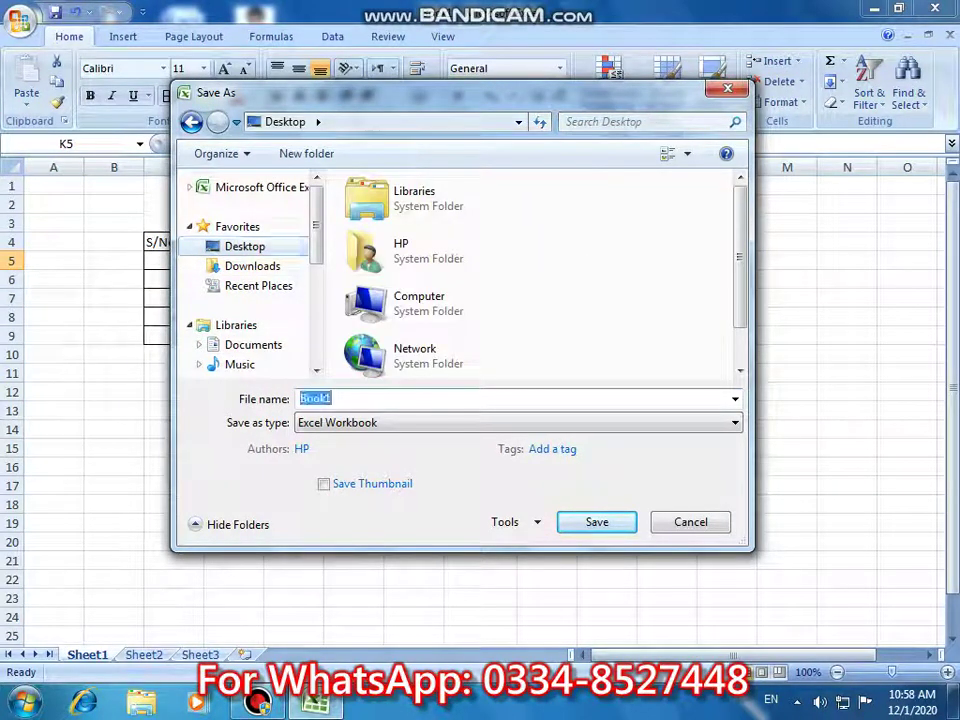
{"action": "key", "text": "BackSpace"}
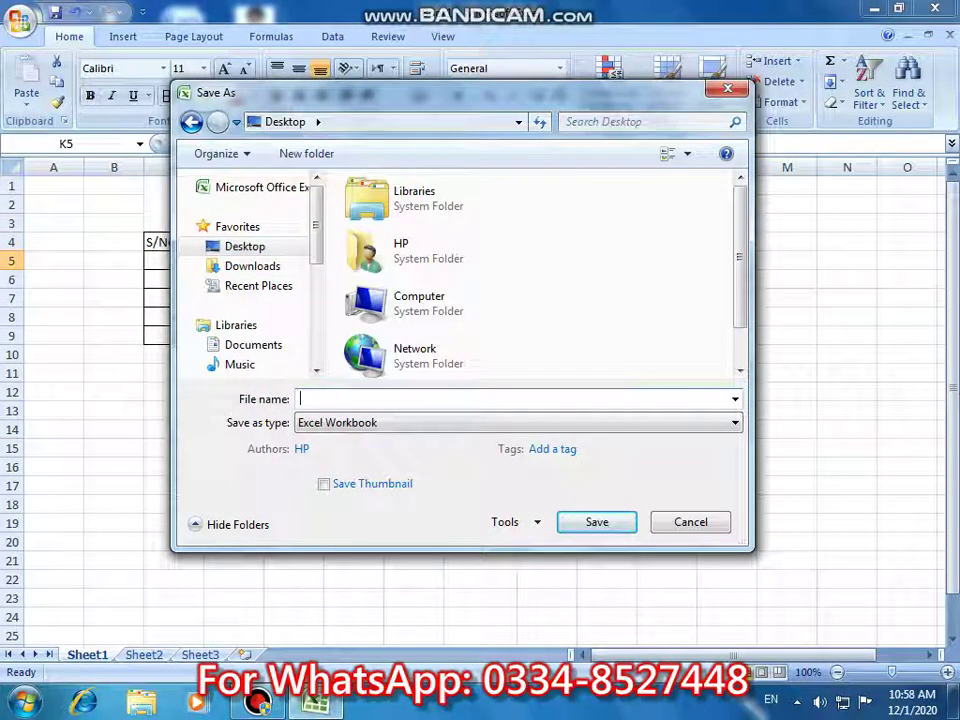
{"action": "type", "text": "Class"}
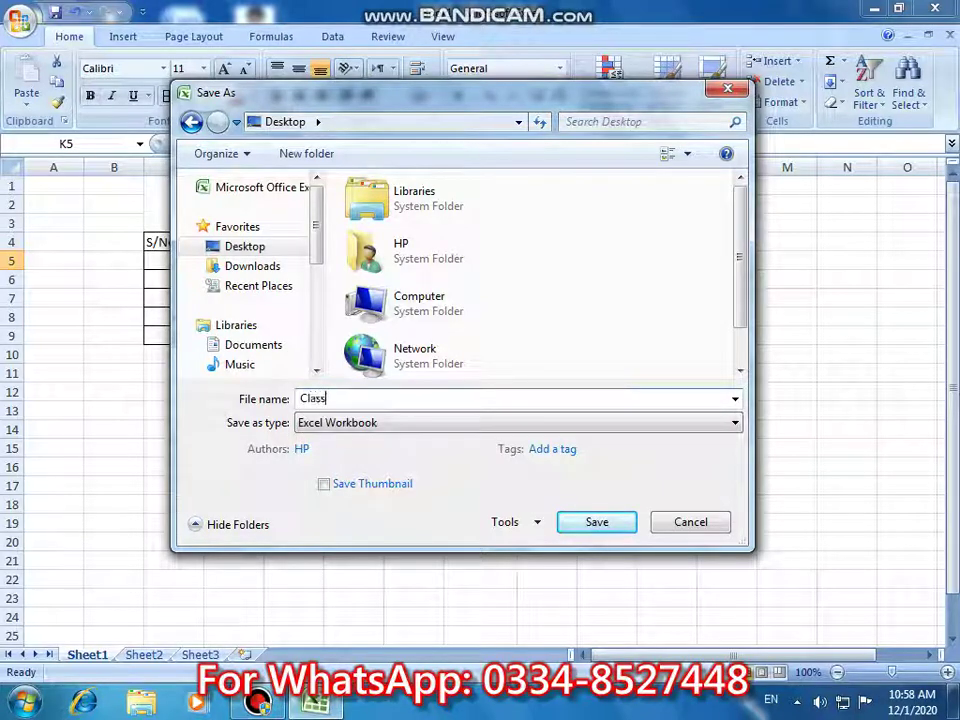
{"action": "type", "text": " Report"}
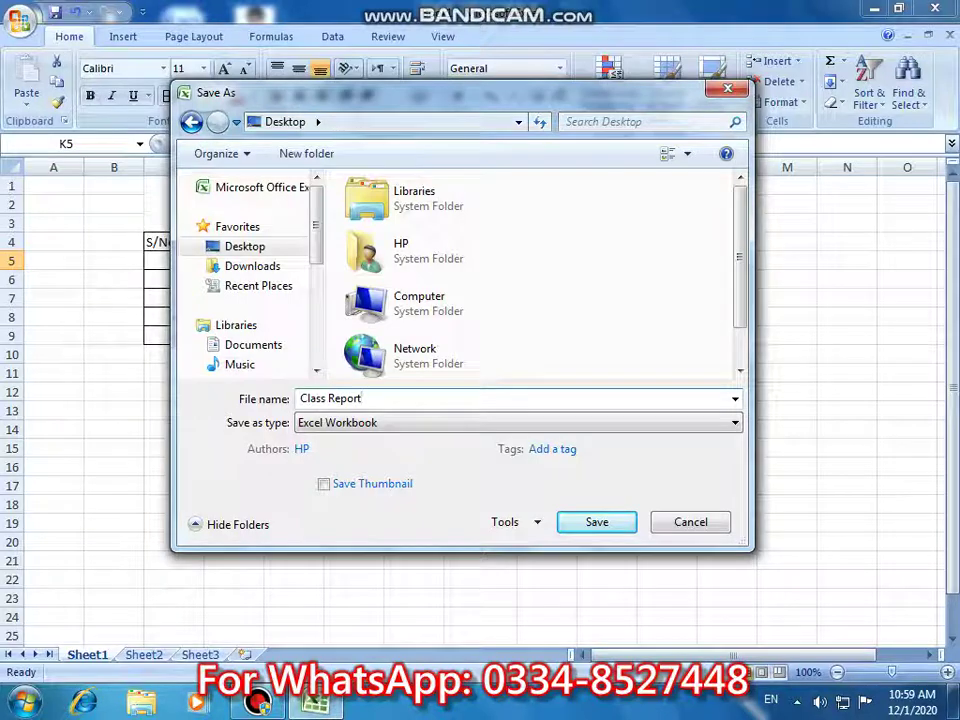
{"action": "key", "text": "Return"}
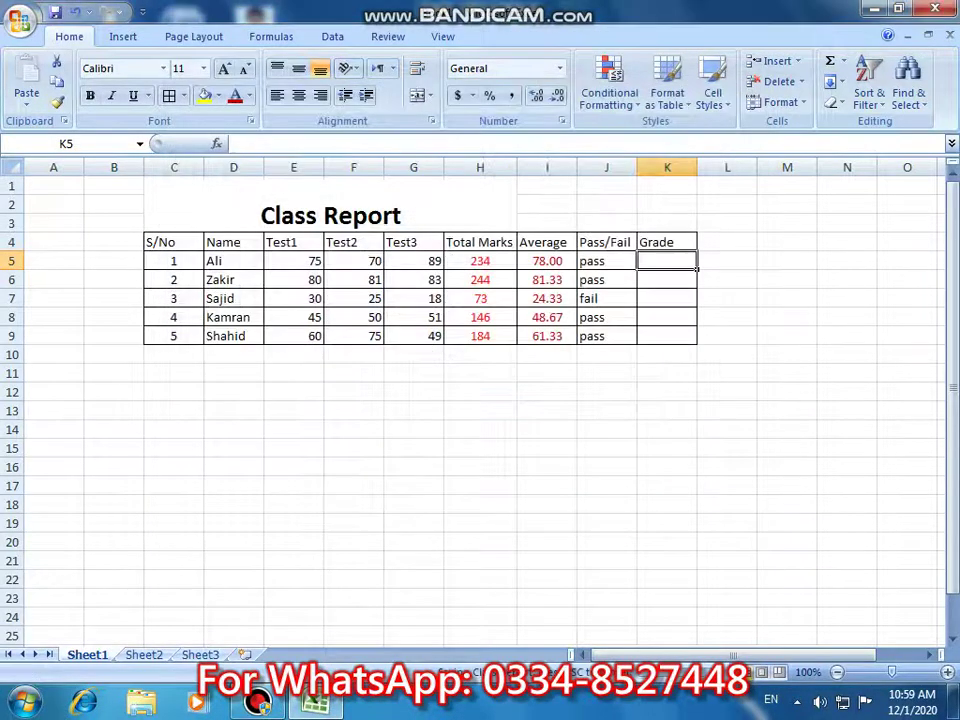
{"action": "left_click", "coordinate": [547, 429]}
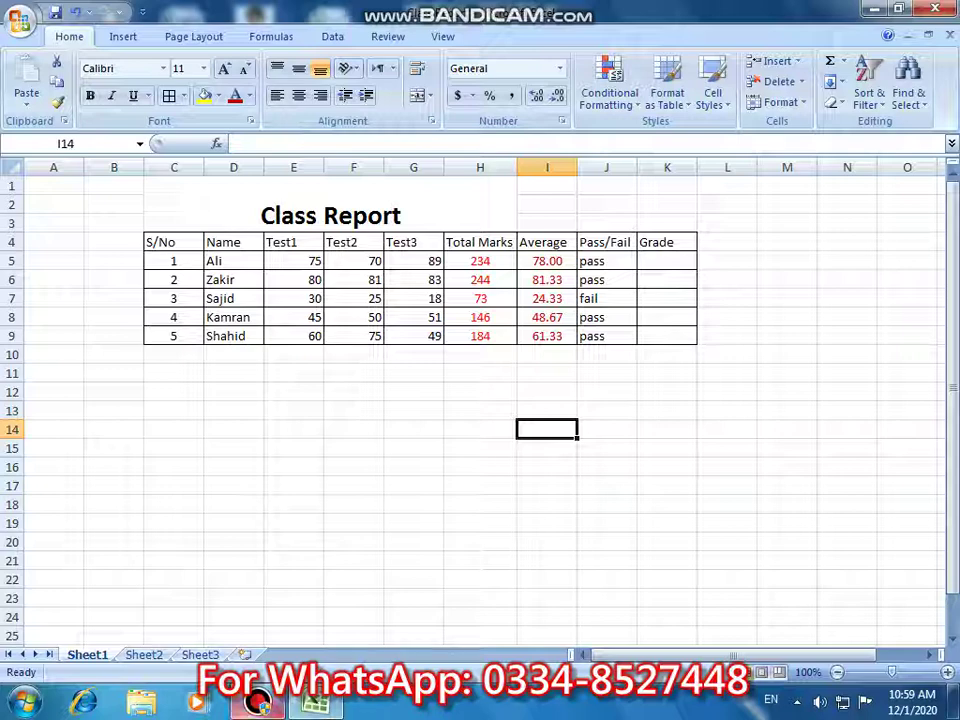
{"action": "mouse_move", "coordinate": [257, 702]}
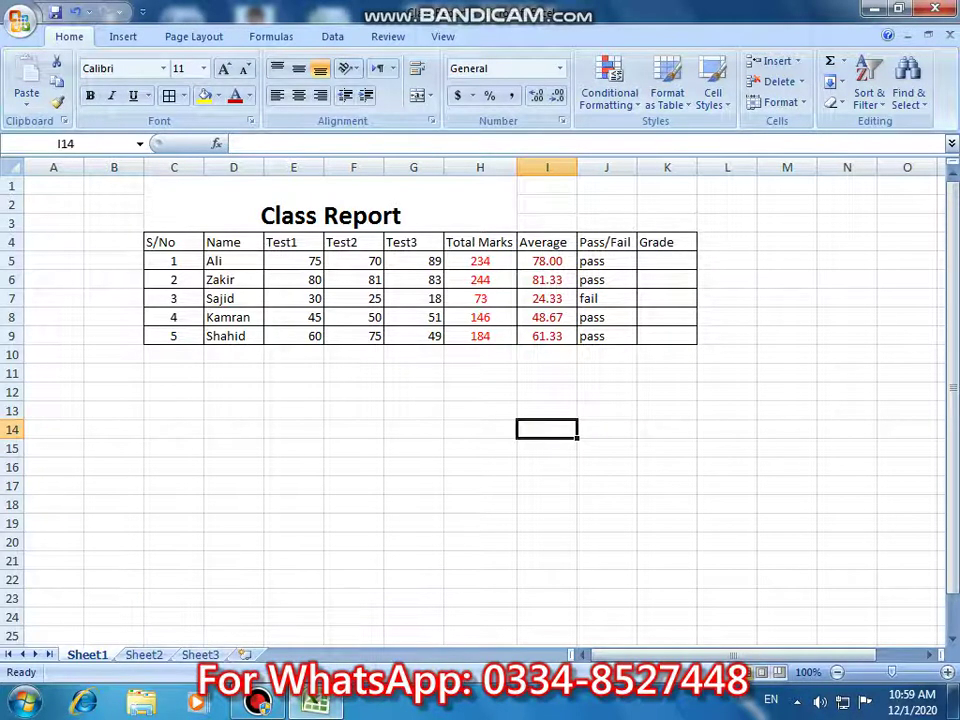
{"action": "left_click", "coordinate": [257, 702]}
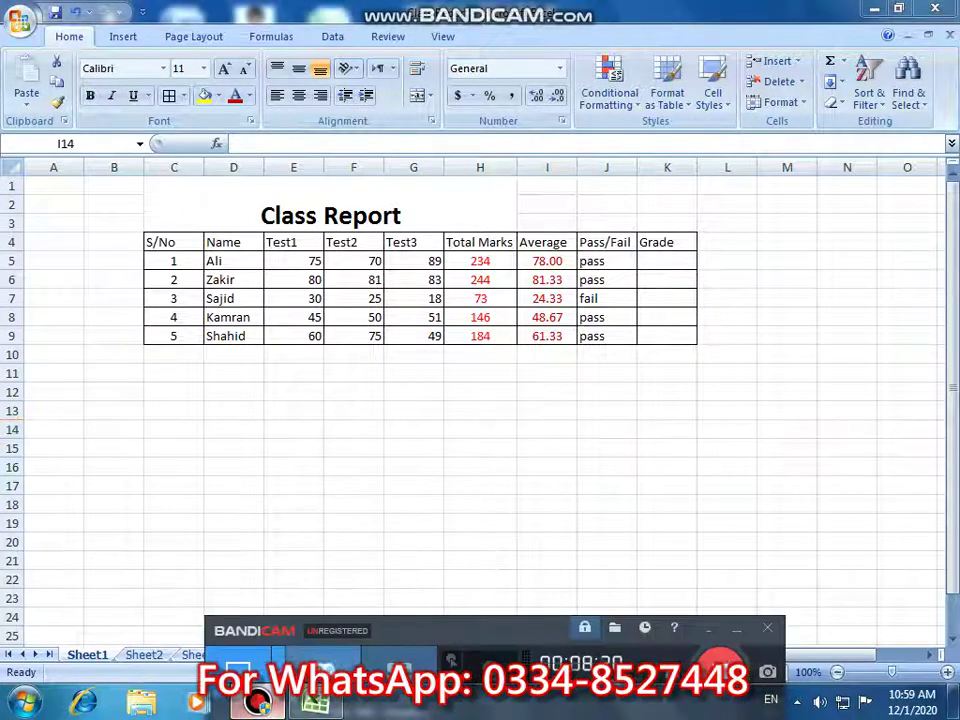